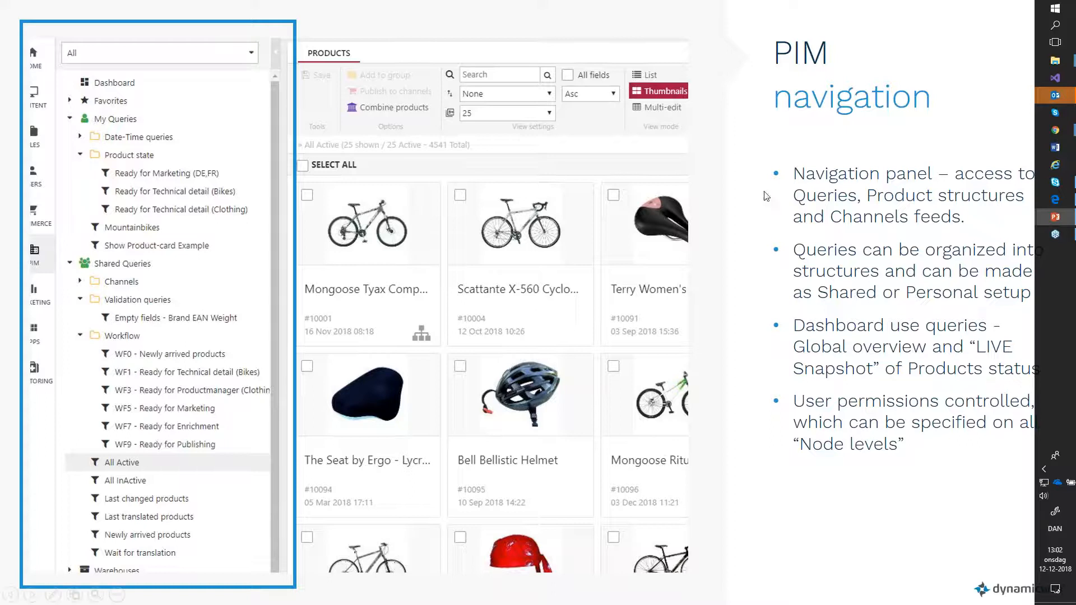
{"action": "left_click", "coordinate": [769, 222]}
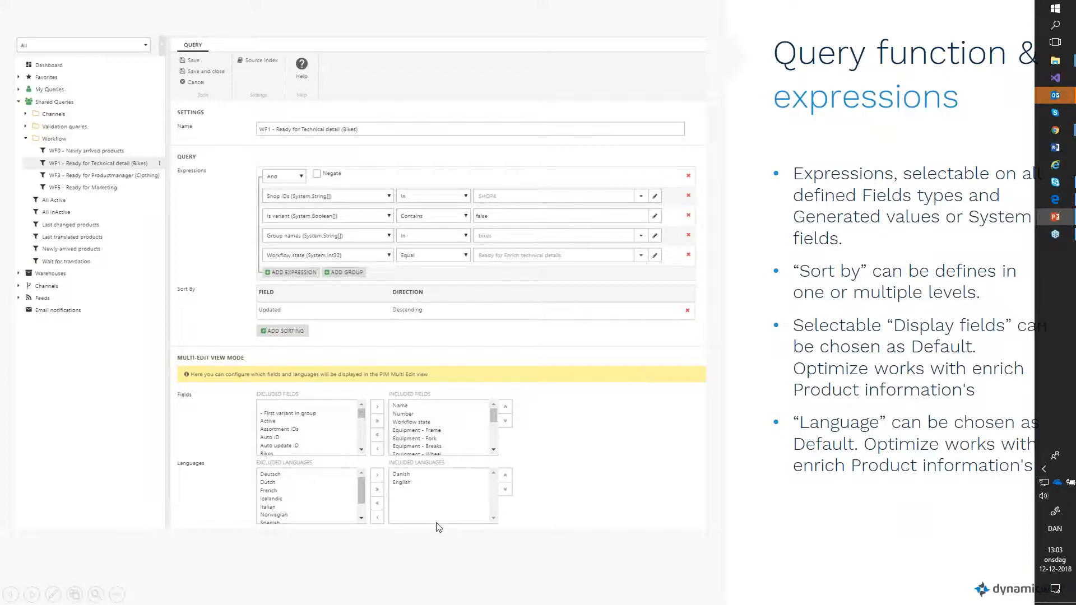
{"action": "left_click", "coordinate": [547, 421]}
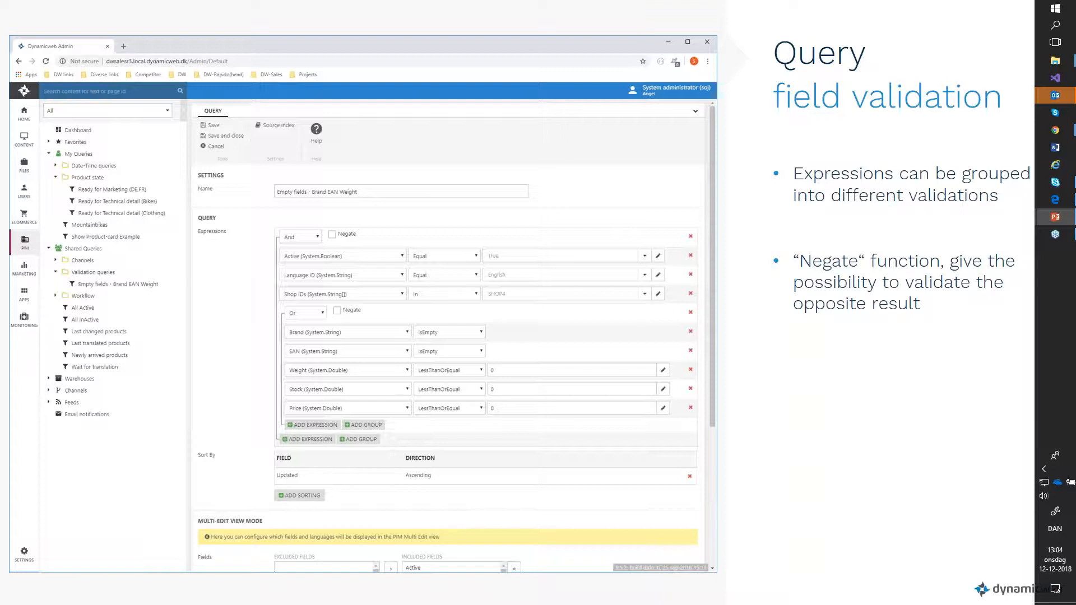
{"action": "key", "text": "Right"}
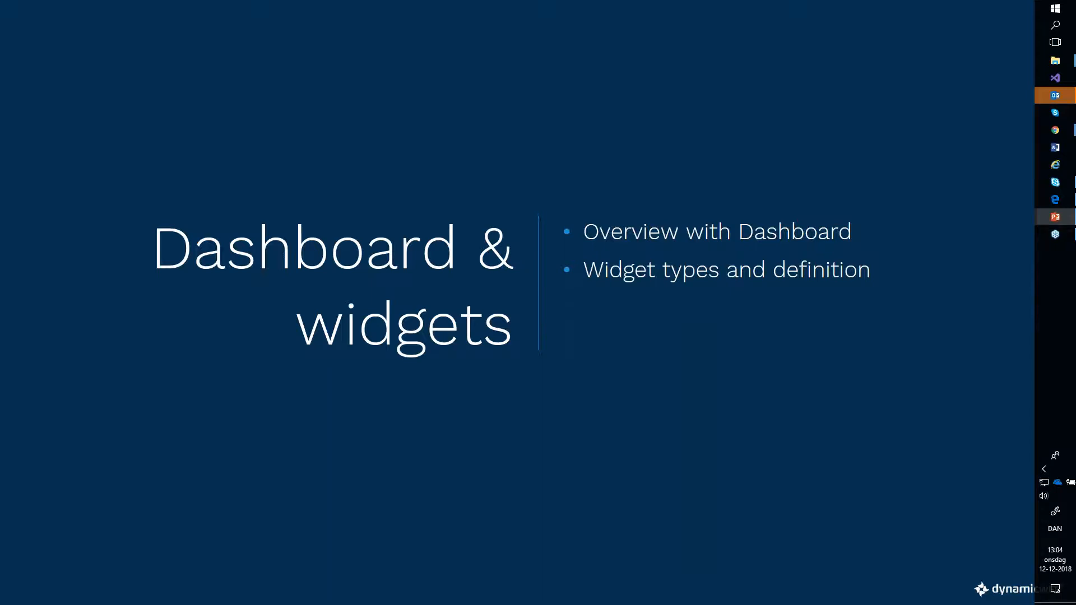
{"action": "left_click", "coordinate": [508, 197]}
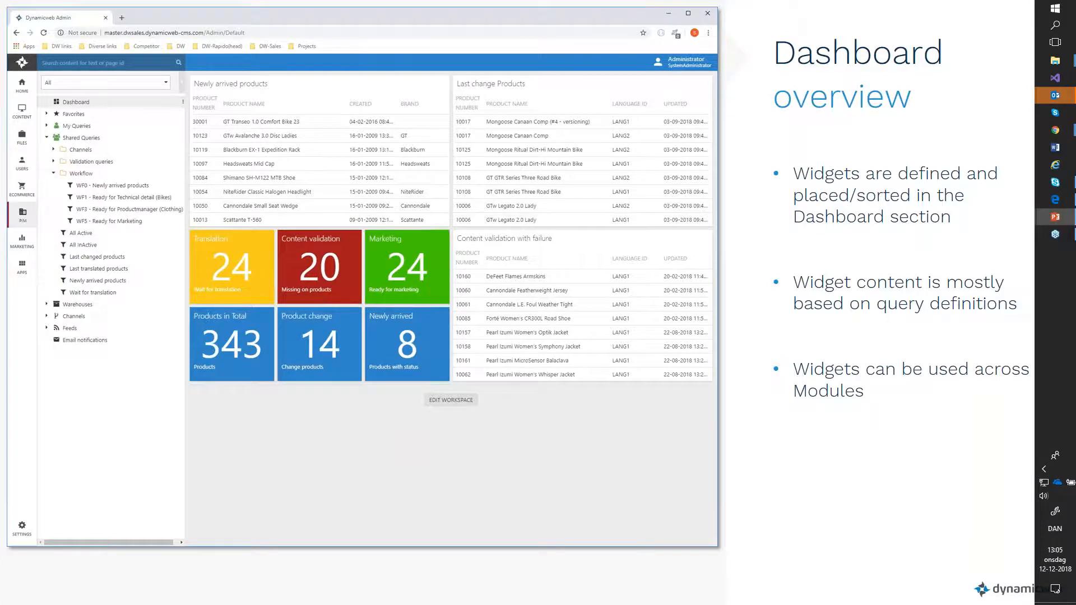
{"action": "left_click", "coordinate": [341, 231]}
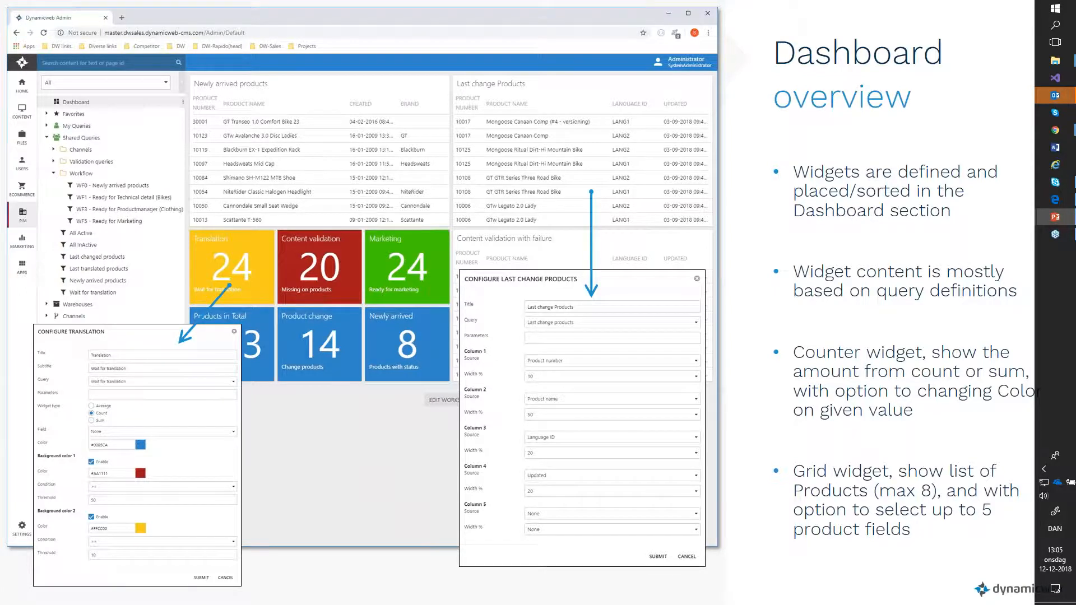
{"action": "left_click", "coordinate": [473, 343]}
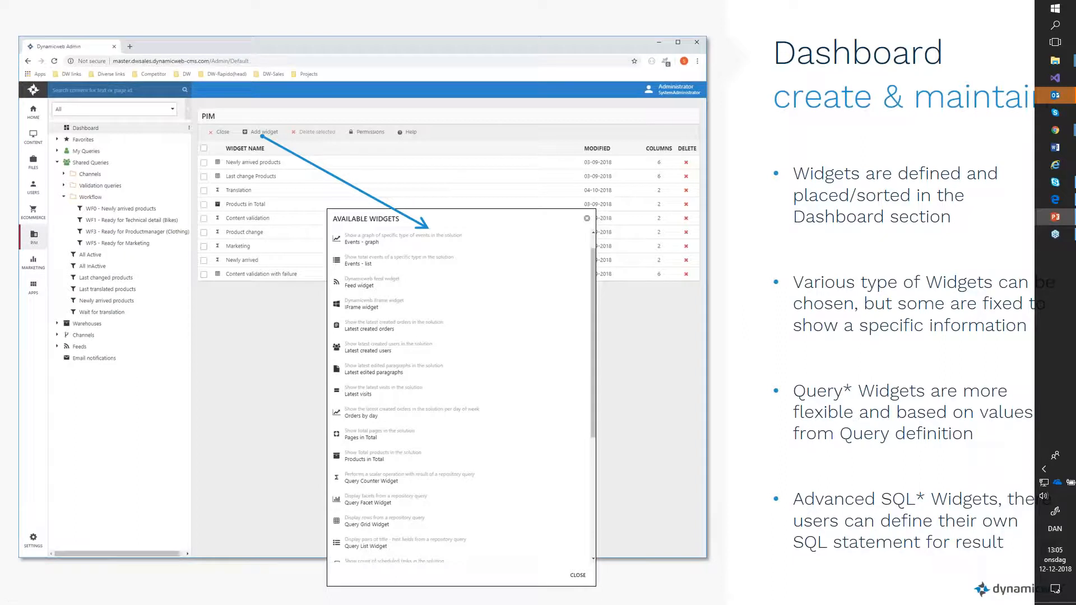
{"action": "key", "text": "Right"}
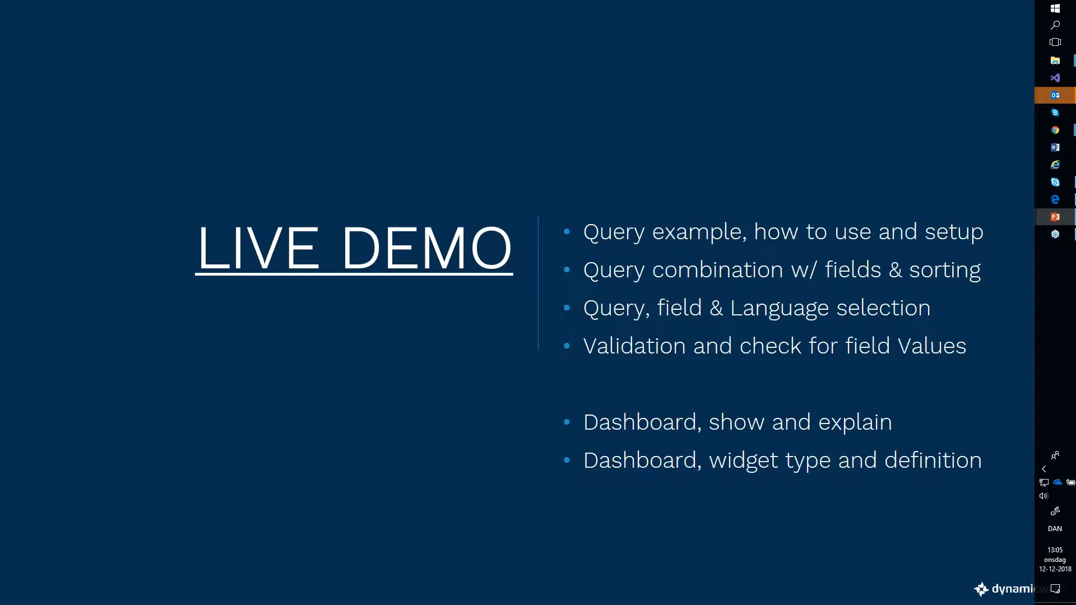
Step: Switch to Dynamicweb Admin in the browser and list the Mongoose mountain bikes in the PIM - Bikes & Equipments warehouse
{"action": "key", "text": "alt+Tab"}
{"action": "key", "text": "alt+Tab"}
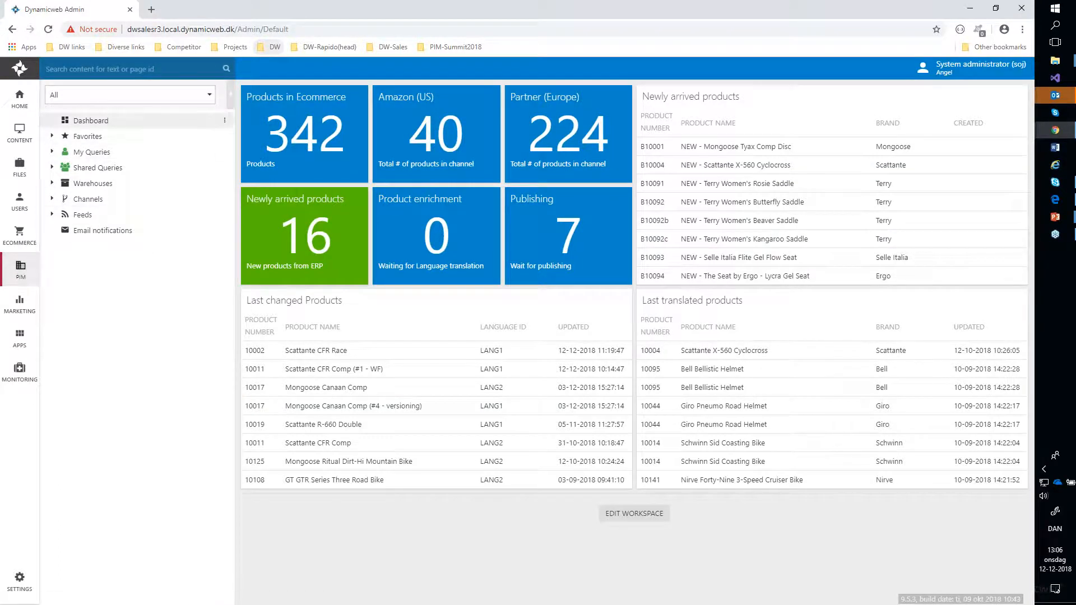
{"action": "left_click", "coordinate": [52, 184]}
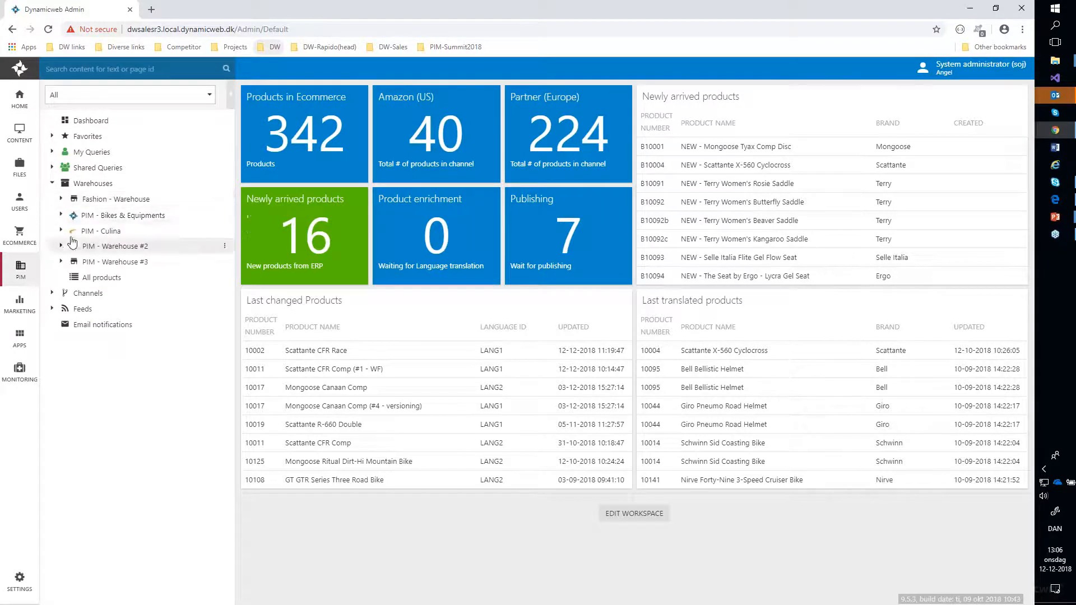
{"action": "left_click", "coordinate": [61, 215]}
{"action": "left_click", "coordinate": [70, 231]}
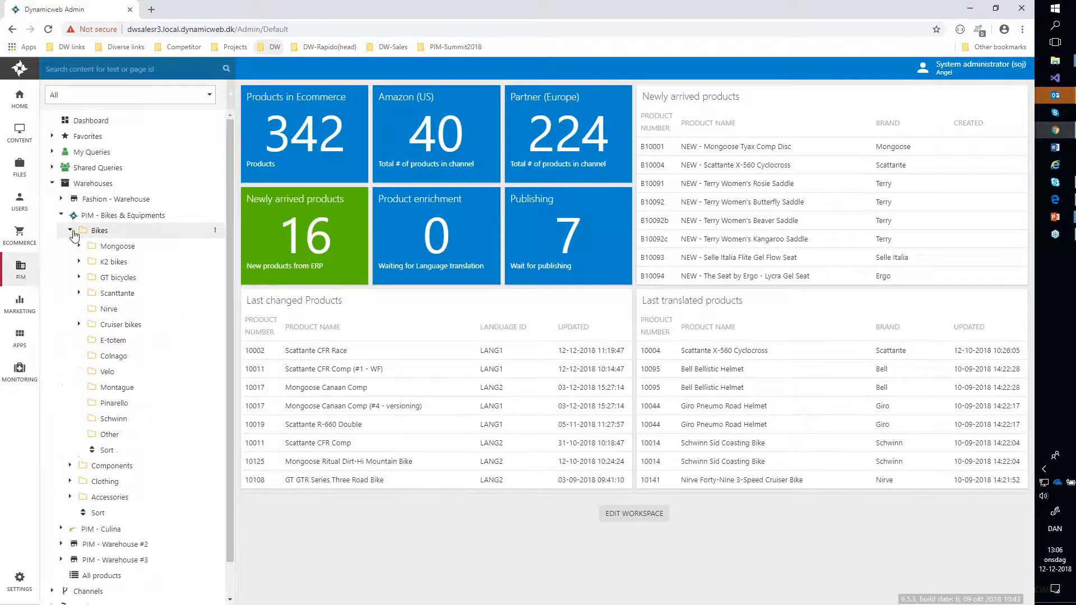
{"action": "left_click", "coordinate": [114, 247]}
{"action": "left_click", "coordinate": [128, 262]}
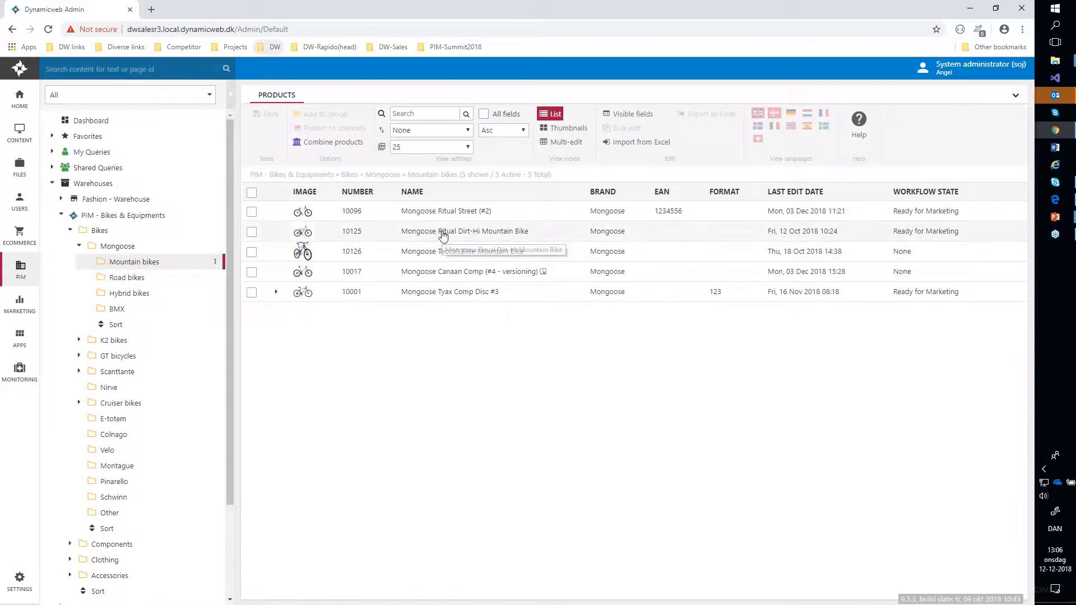
Step: List the products of the shared workflow query WF0 - Newly arrived products and compare them with the PIM dashboard widgets
{"action": "left_click", "coordinate": [52, 185]}
{"action": "left_click", "coordinate": [52, 168]}
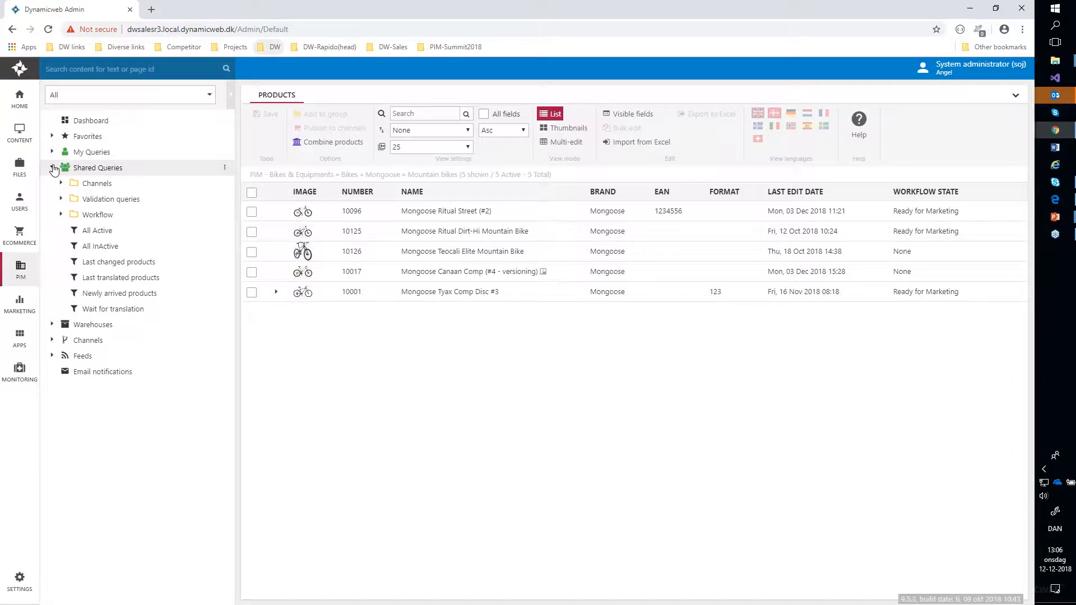
{"action": "left_click", "coordinate": [61, 214]}
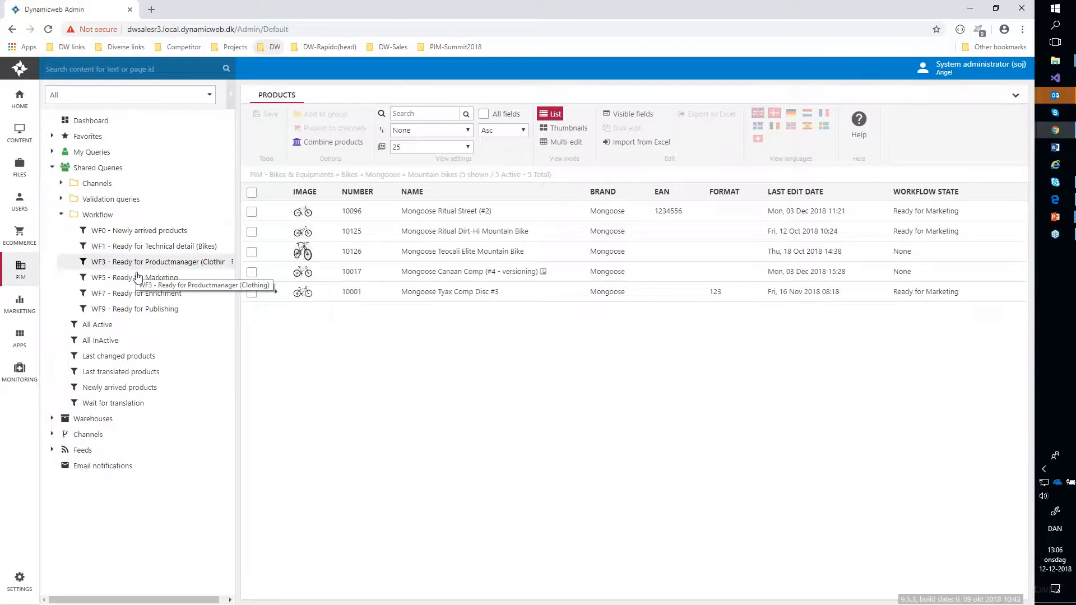
{"action": "left_click", "coordinate": [128, 233]}
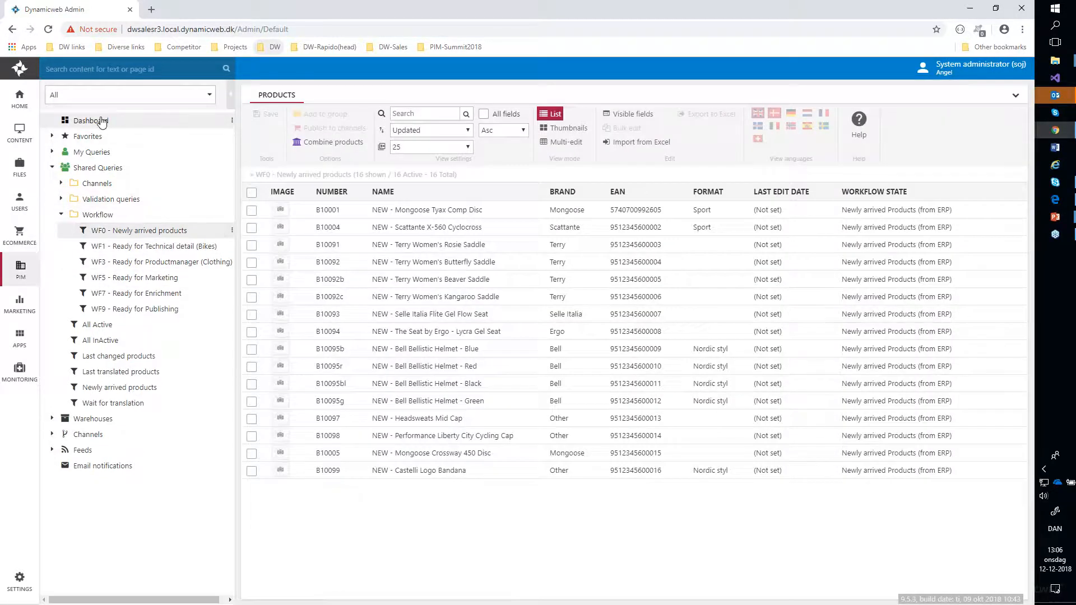
{"action": "left_click", "coordinate": [102, 121]}
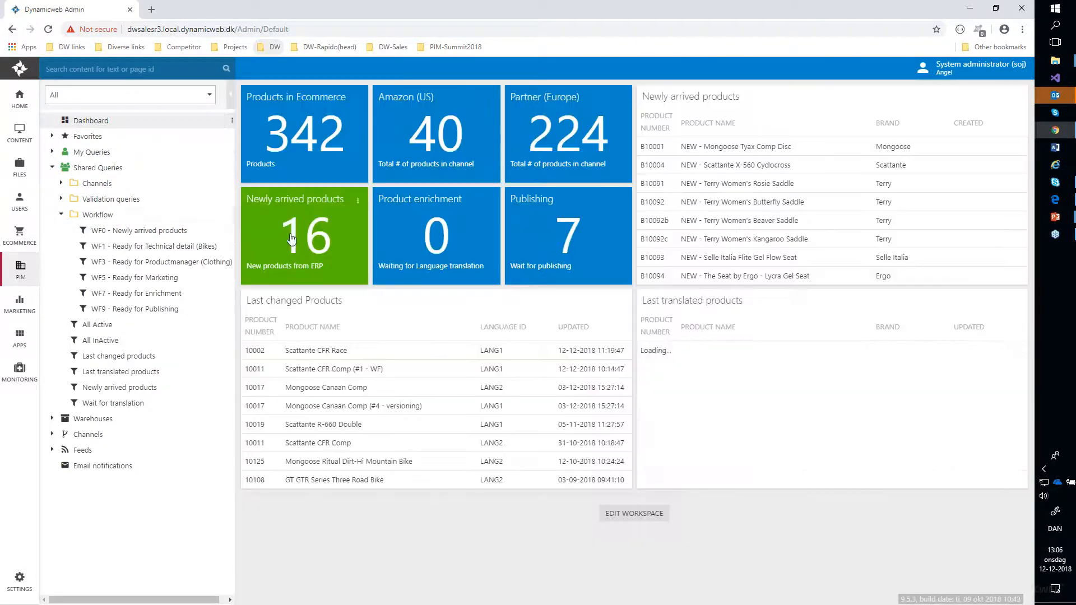
{"action": "left_click", "coordinate": [143, 234]}
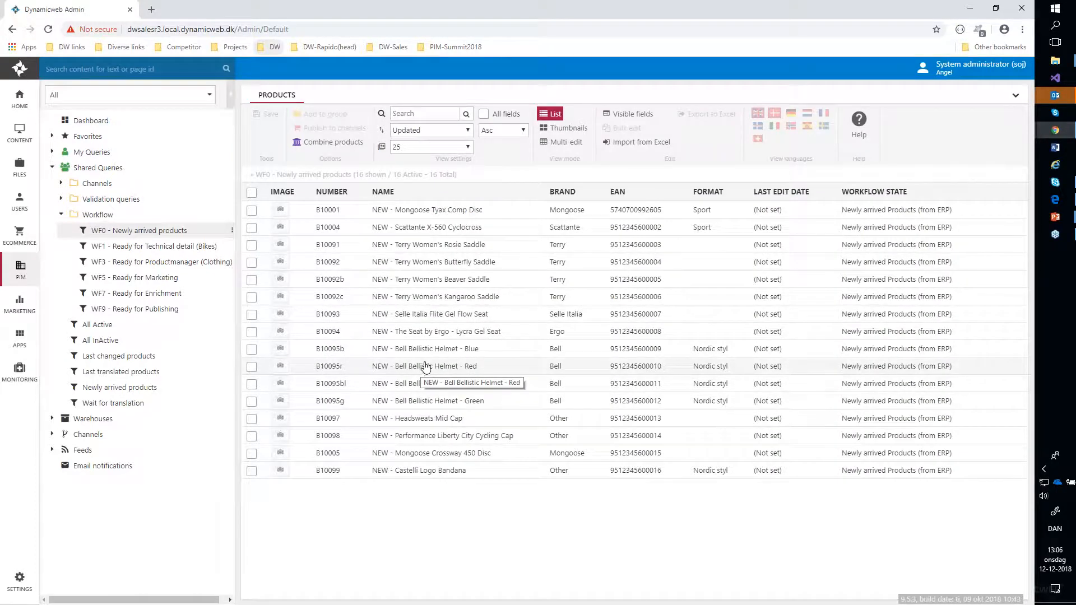
Step: Open Scattante CFR Comp (#1 - WF) from the WF1 - Ready for Technical detail (Bikes) query and look through its product fields
{"action": "left_click", "coordinate": [175, 251]}
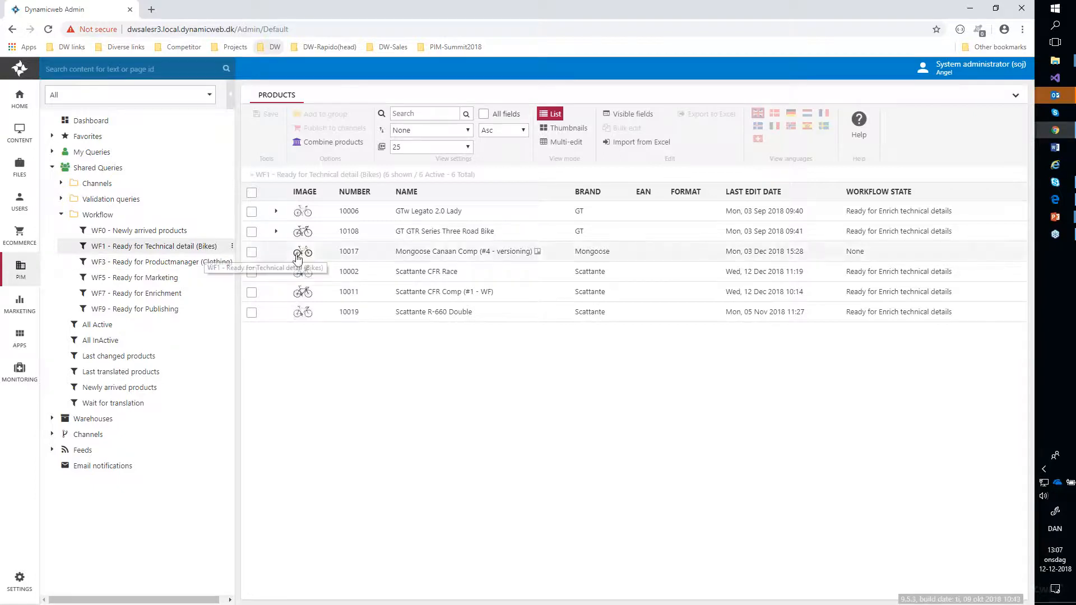
{"action": "left_click", "coordinate": [443, 294]}
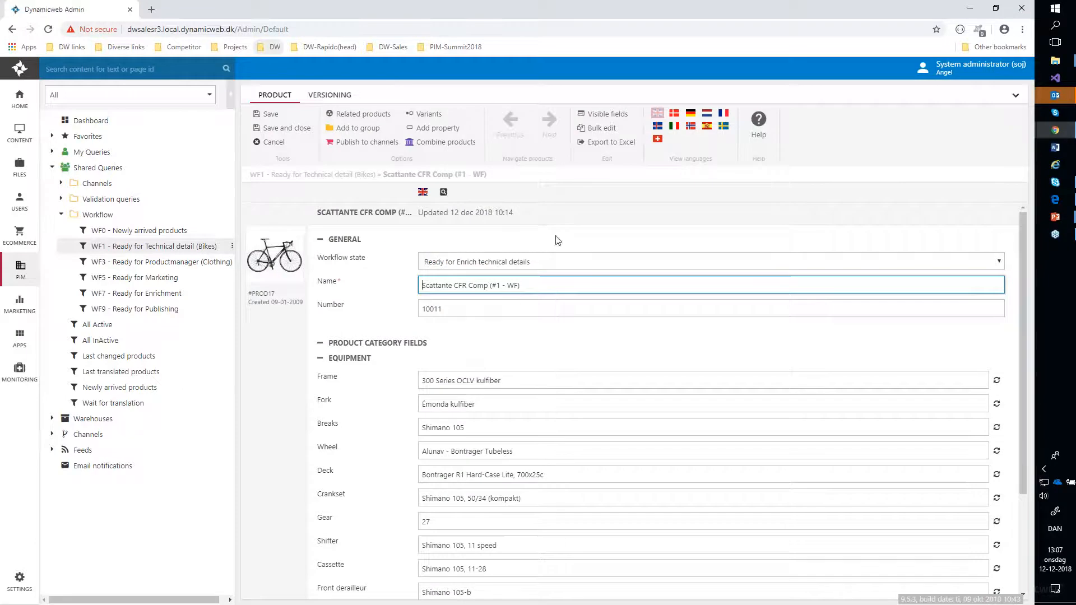
{"action": "scroll", "coordinate": [526, 410], "scroll_direction": "down", "scroll_amount": 2}
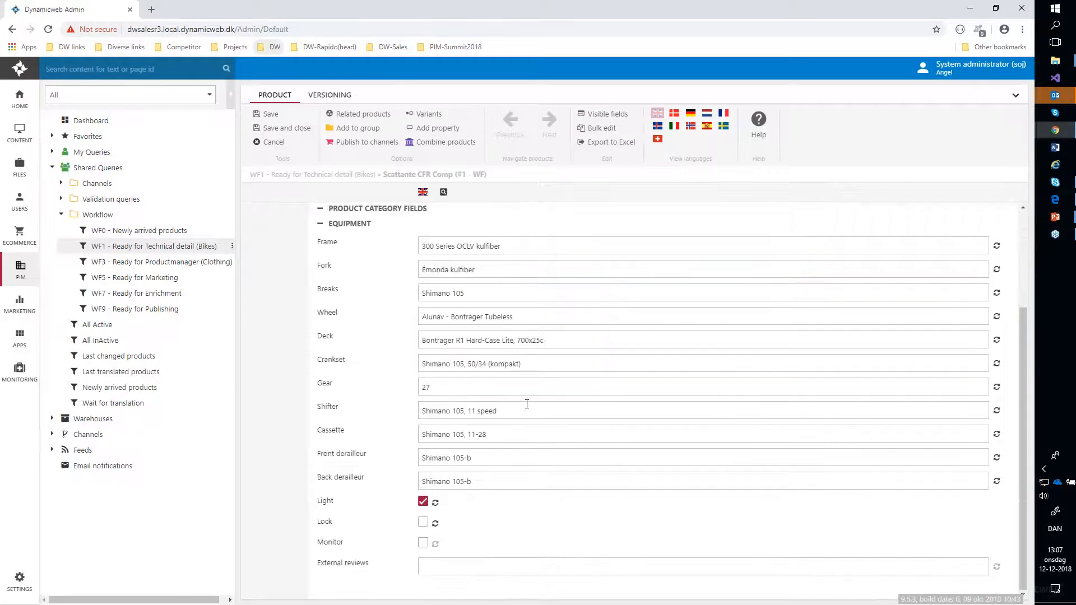
{"action": "scroll", "coordinate": [527, 404], "scroll_direction": "up", "scroll_amount": 4}
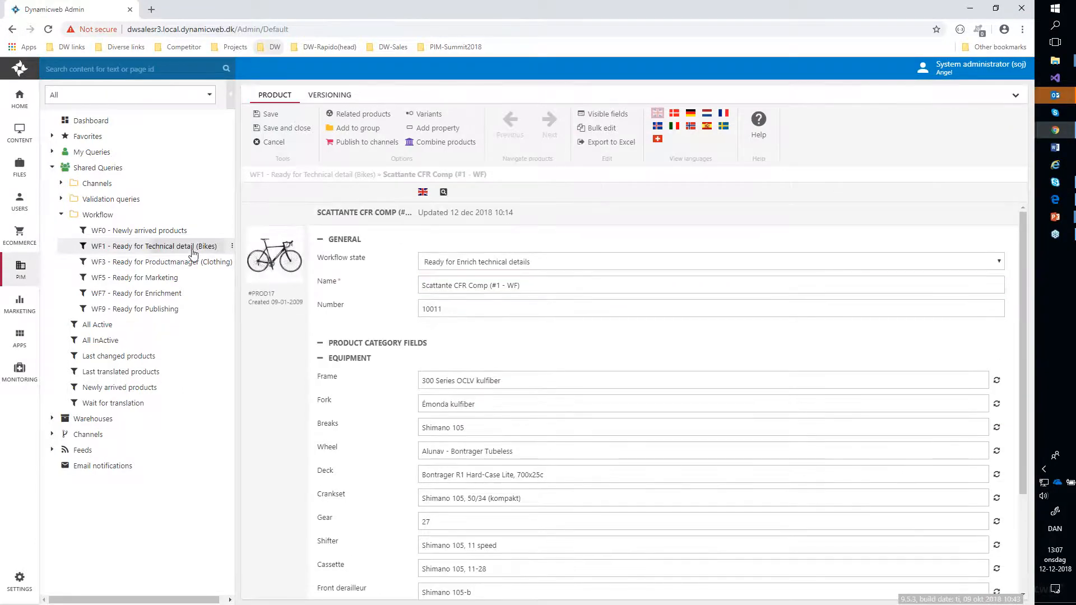
Step: Open the WF1 - Ready for Technical detail (Bikes) query for editing and review its expressions, sorting, and multi-edit fields and languages
{"action": "left_click", "coordinate": [193, 250]}
{"action": "right_click", "coordinate": [194, 250]}
{"action": "left_click", "coordinate": [185, 263]}
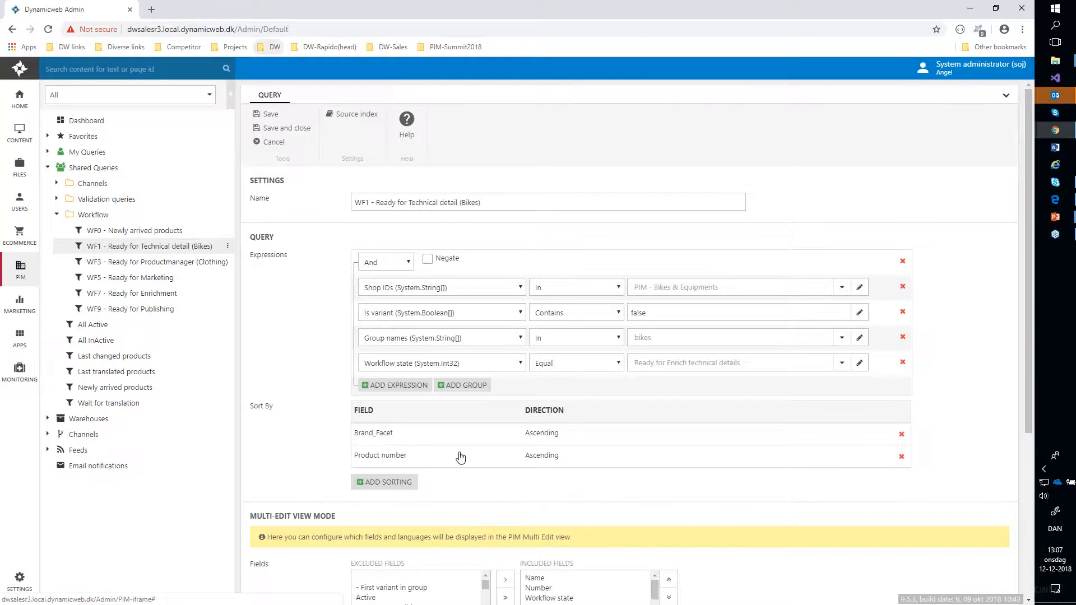
{"action": "scroll", "coordinate": [481, 457], "scroll_direction": "down", "scroll_amount": 4}
{"action": "scroll", "coordinate": [654, 375], "scroll_direction": "down", "scroll_amount": 8}
{"action": "scroll", "coordinate": [655, 414], "scroll_direction": "up", "scroll_amount": 8}
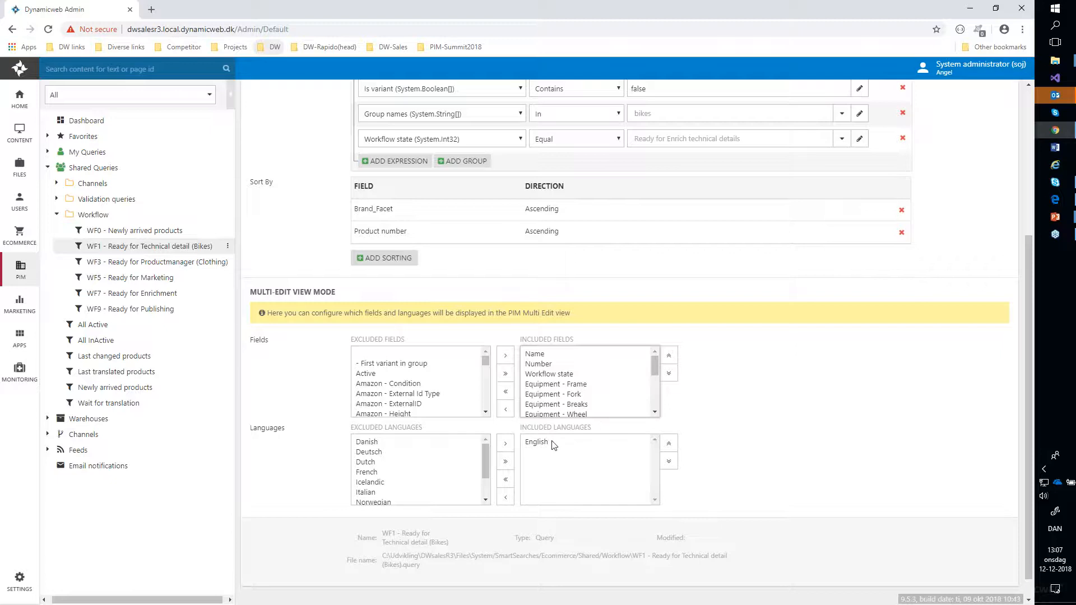
Step: Reopen Scattante CFR Comp (#1 - WF) from the WF1 query and check its equipment fields against the visible fields selection
{"action": "left_click", "coordinate": [196, 248]}
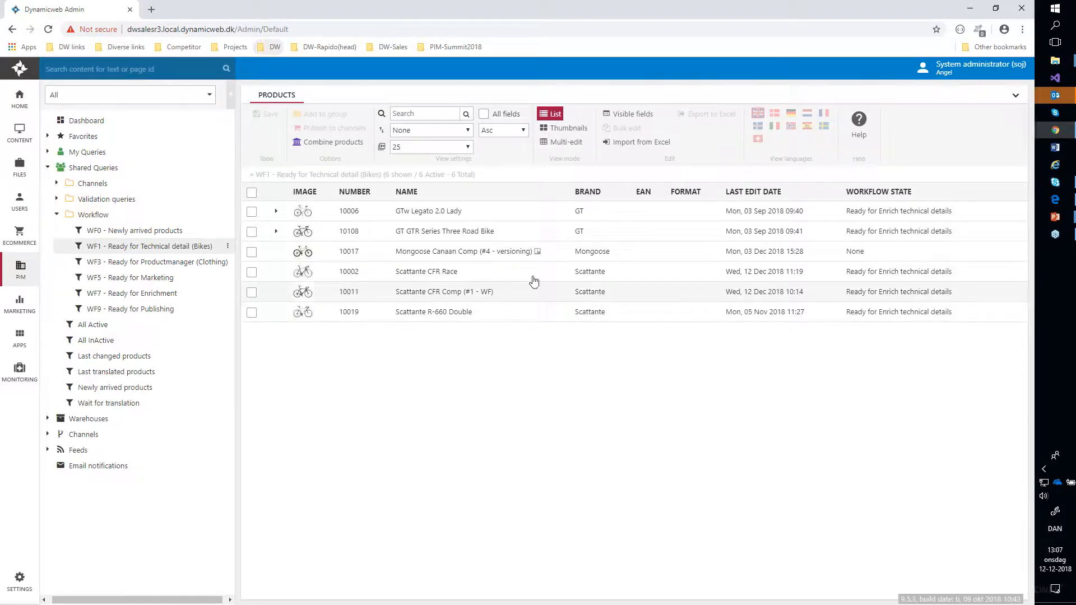
{"action": "left_click", "coordinate": [614, 291]}
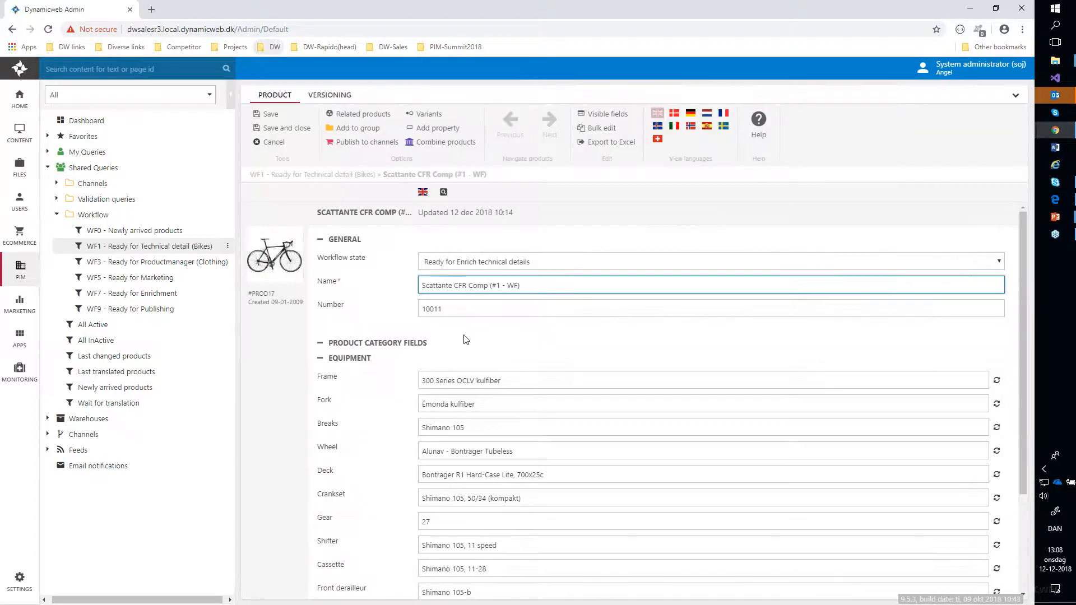
{"action": "scroll", "coordinate": [467, 339], "scroll_direction": "down", "scroll_amount": 3}
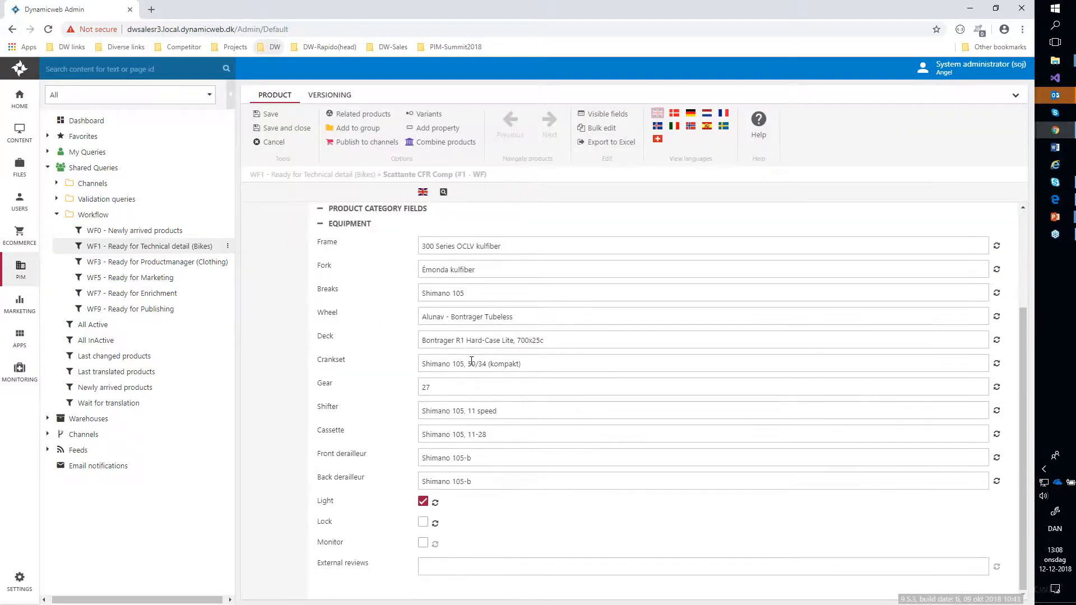
{"action": "scroll", "coordinate": [471, 360], "scroll_direction": "up", "scroll_amount": 3}
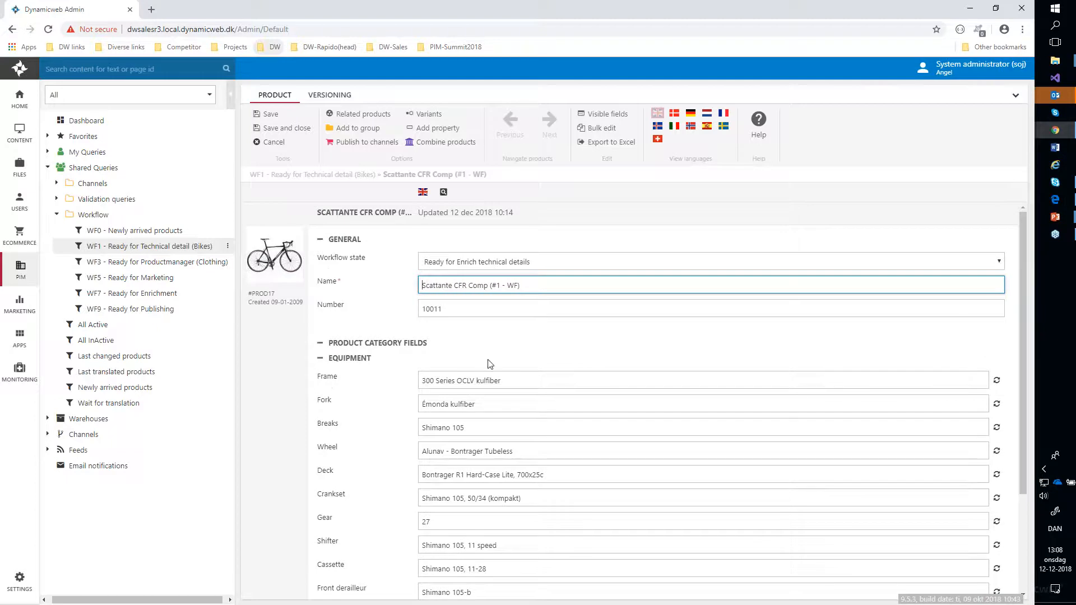
{"action": "scroll", "coordinate": [476, 466], "scroll_direction": "down", "scroll_amount": 1}
{"action": "left_click", "coordinate": [476, 466]}
{"action": "scroll", "coordinate": [510, 298], "scroll_direction": "up", "scroll_amount": 1}
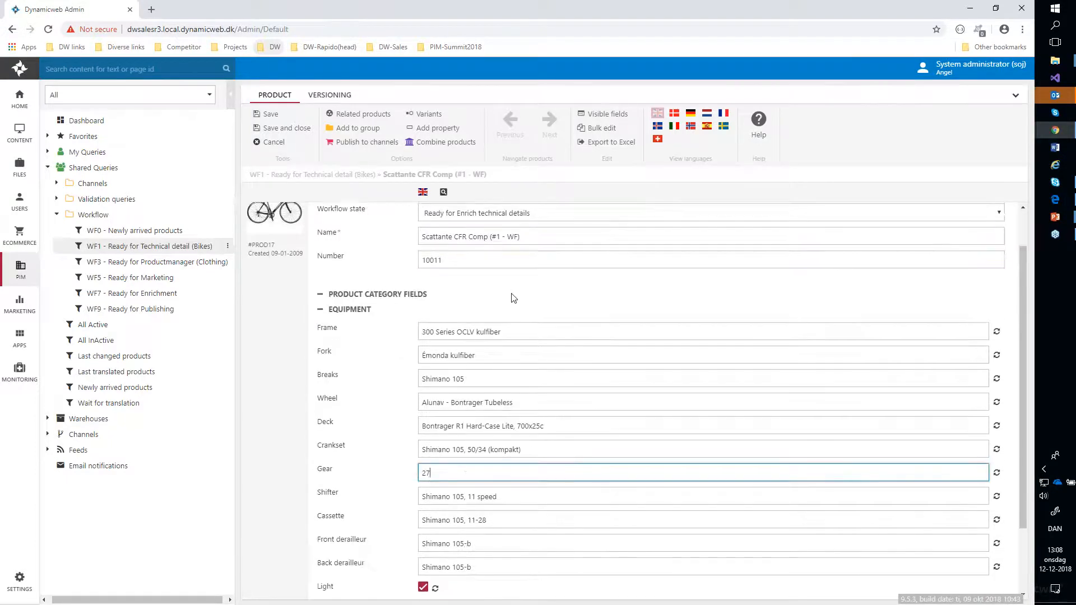
{"action": "left_click", "coordinate": [607, 114]}
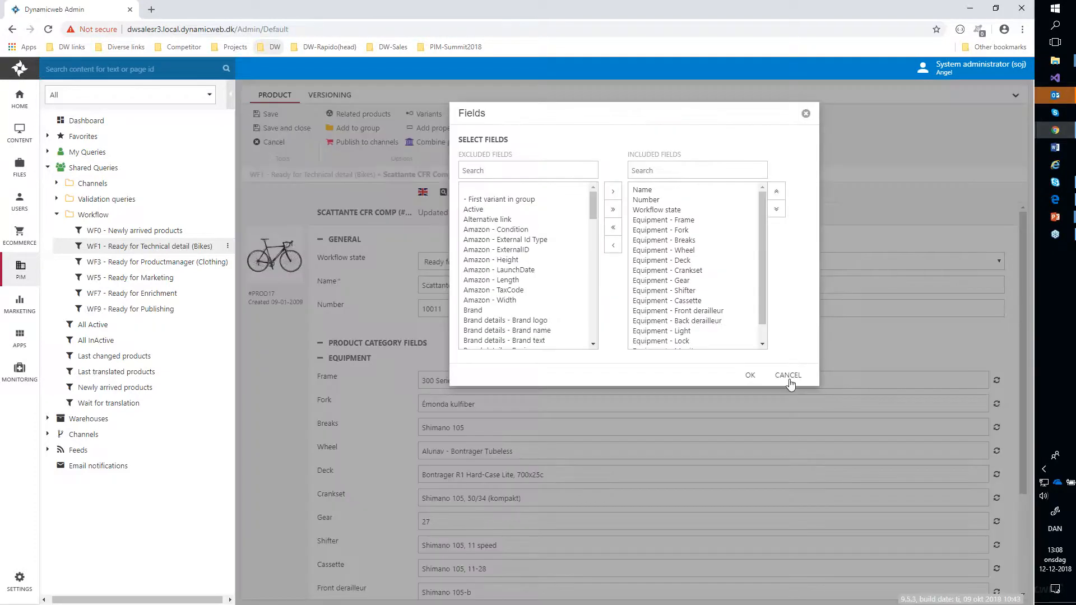
{"action": "left_click", "coordinate": [788, 376]}
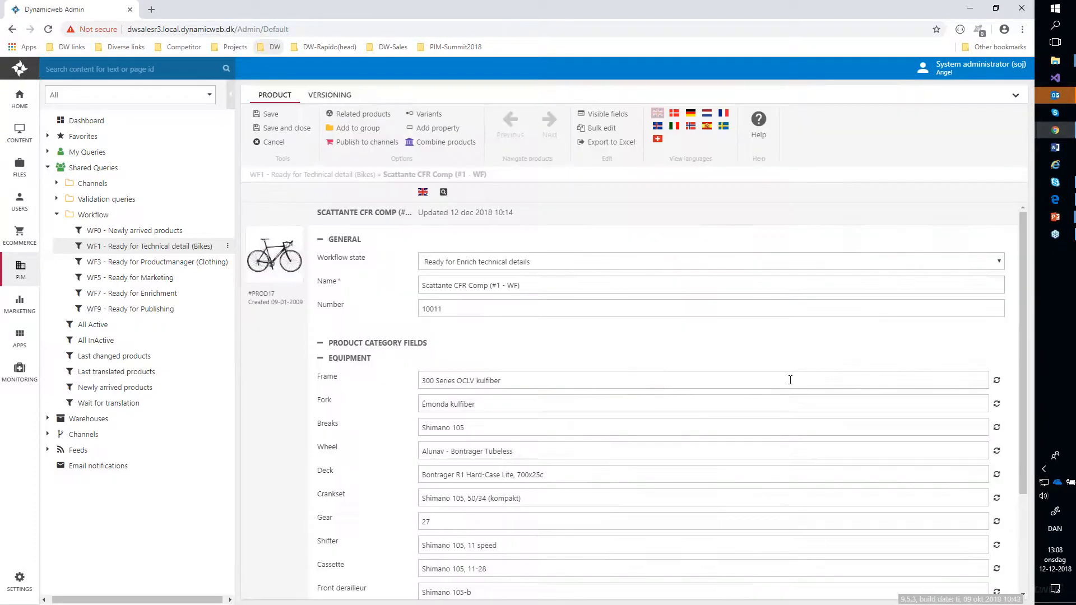
Step: Open the WF5 - Ready for Marketing query for editing and examine its expressions, sorting, and included fields and languages
{"action": "left_click", "coordinate": [163, 277]}
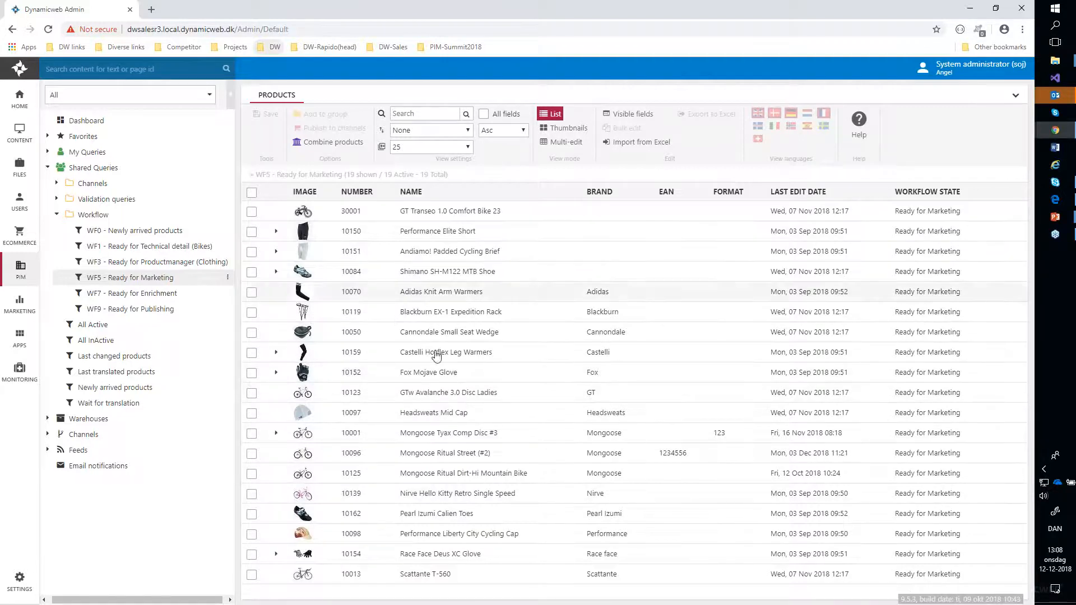
{"action": "left_click", "coordinate": [227, 277]}
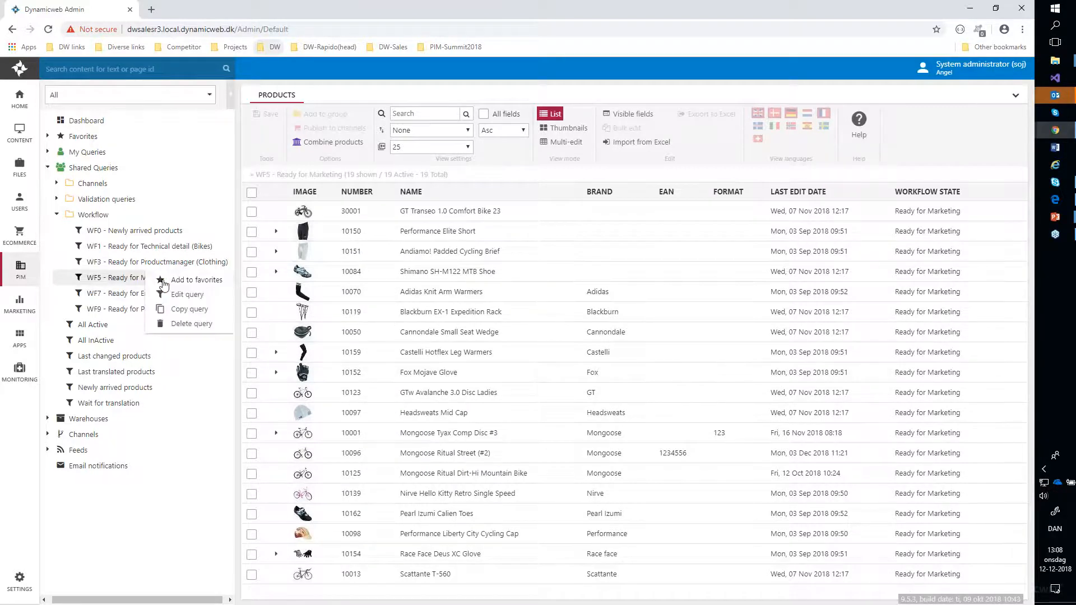
{"action": "left_click", "coordinate": [185, 296]}
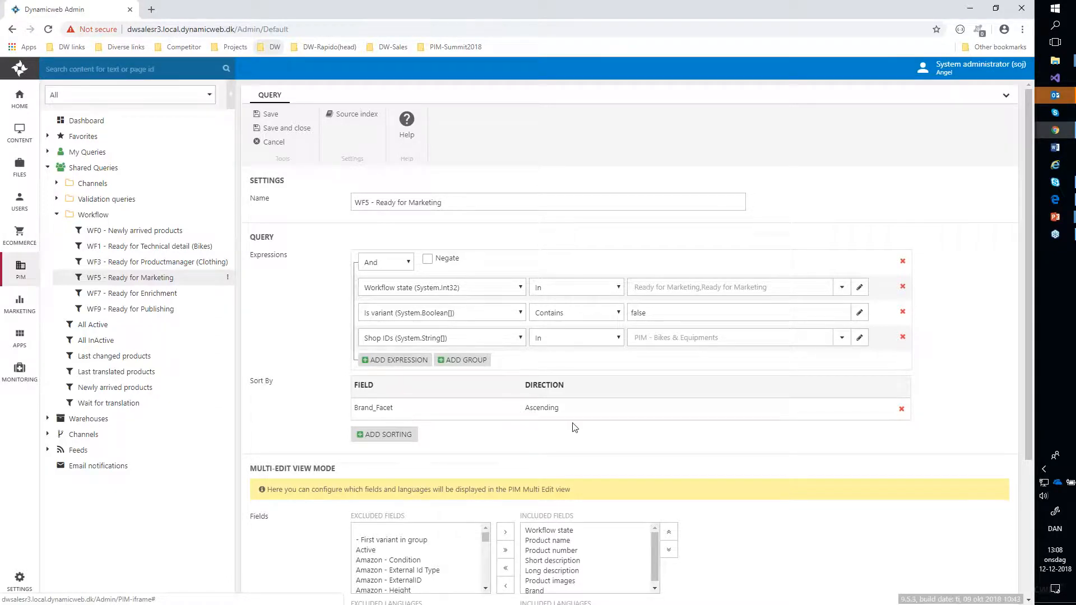
{"action": "scroll", "coordinate": [574, 428], "scroll_direction": "down", "scroll_amount": 3}
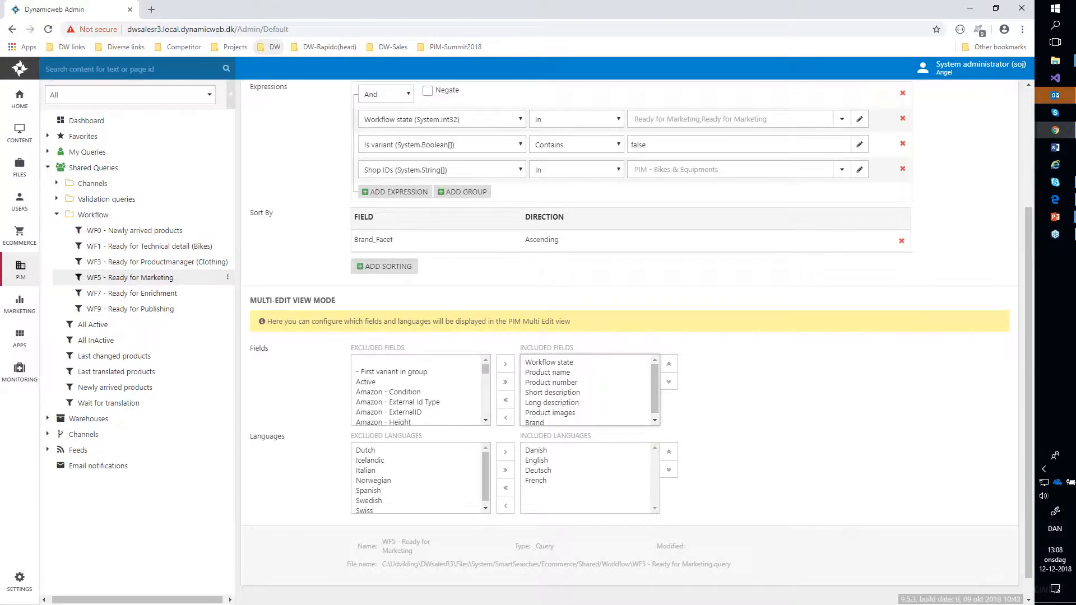
Step: Open the product GT Transeo 1.0 Comfort Bike 23 from the WF5 - Ready for Marketing product list
{"action": "left_click", "coordinate": [155, 277]}
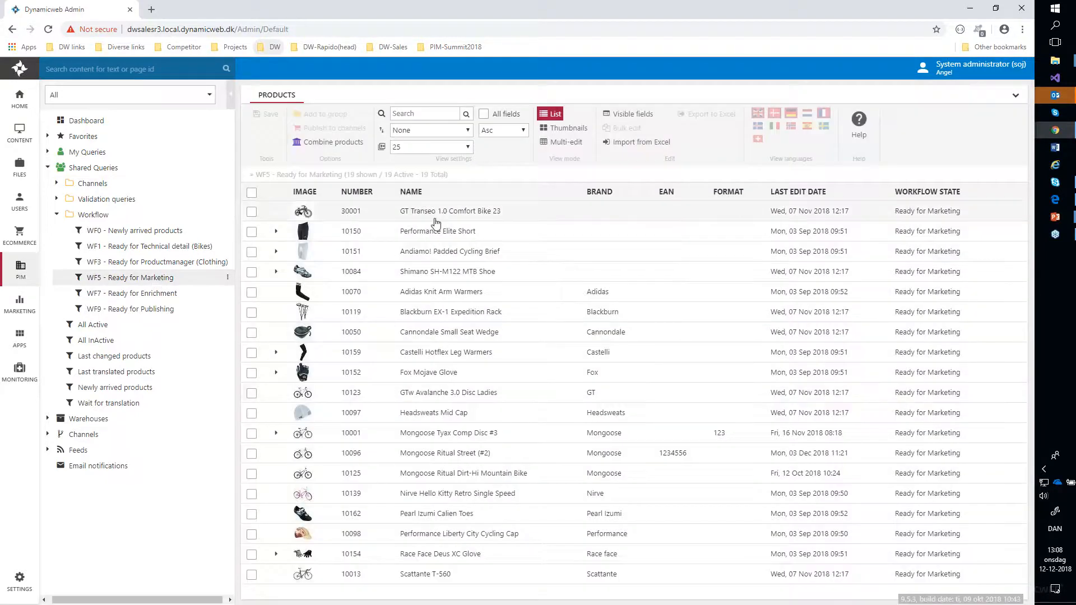
{"action": "left_click", "coordinate": [442, 215]}
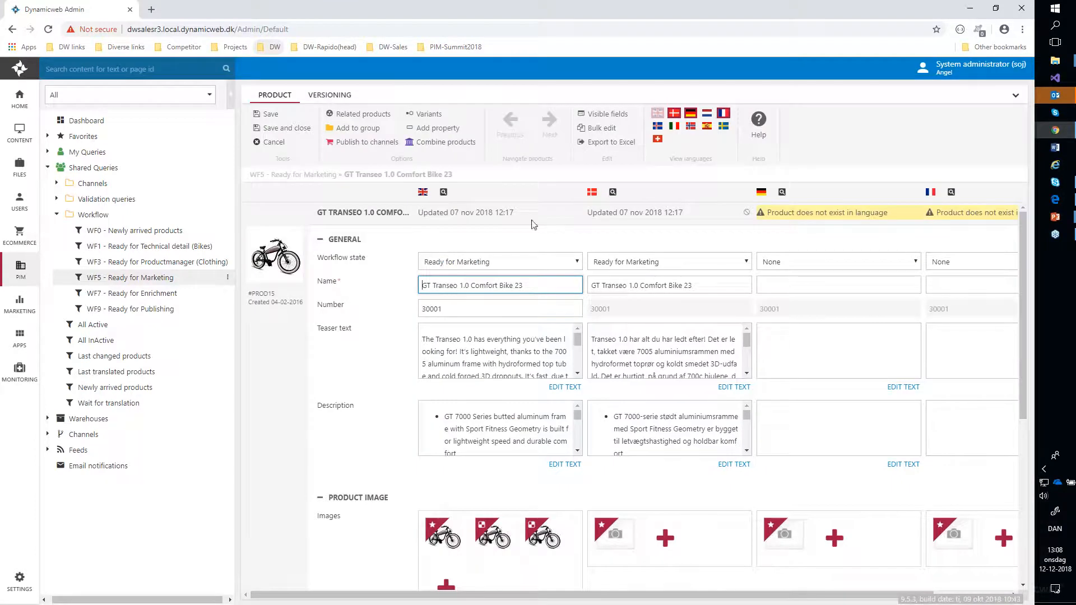
Step: Examine the English and Danish teaser texts, descriptions and product image fields of GT Transeo 1.0 Comfort Bike 23
{"action": "scroll", "coordinate": [498, 336], "scroll_direction": "down", "scroll_amount": 3}
{"action": "left_click_drag", "start_coordinate": [480, 340], "coordinate": [486, 340]}
{"action": "left_click_drag", "start_coordinate": [628, 352], "coordinate": [634, 352]}
{"action": "left_click_drag", "start_coordinate": [510, 417], "coordinate": [517, 416]}
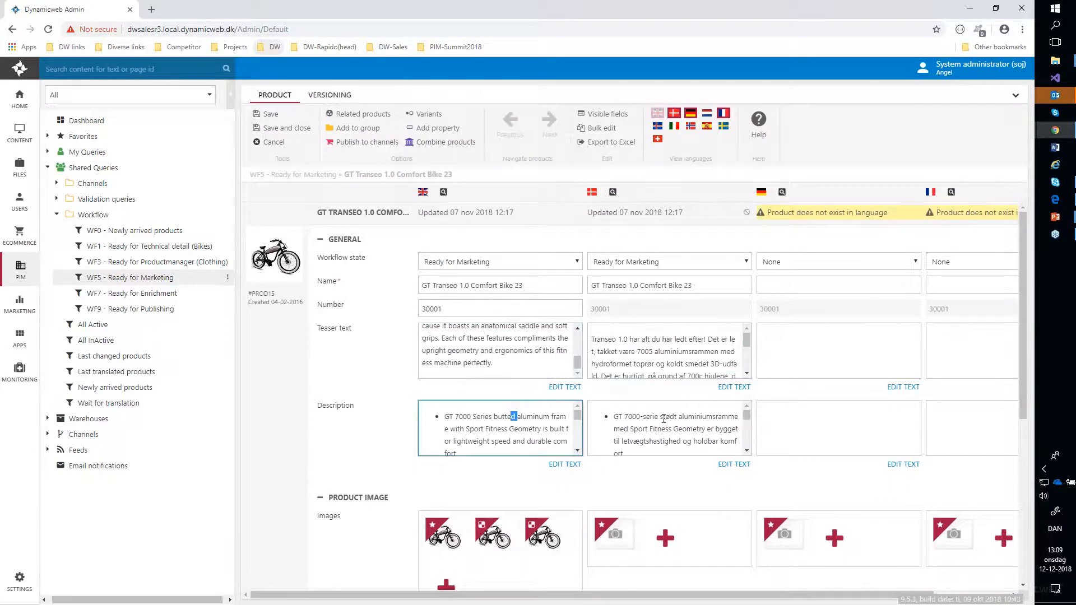
{"action": "left_click", "coordinate": [663, 418]}
{"action": "scroll", "coordinate": [490, 422], "scroll_direction": "down", "scroll_amount": 3}
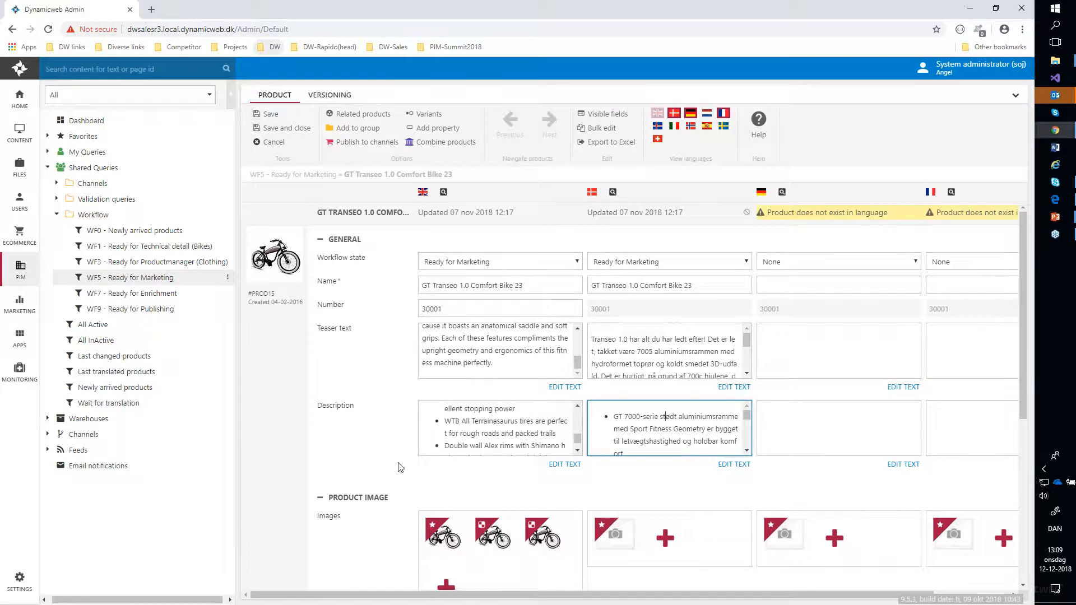
{"action": "scroll", "coordinate": [400, 467], "scroll_direction": "down", "scroll_amount": 4}
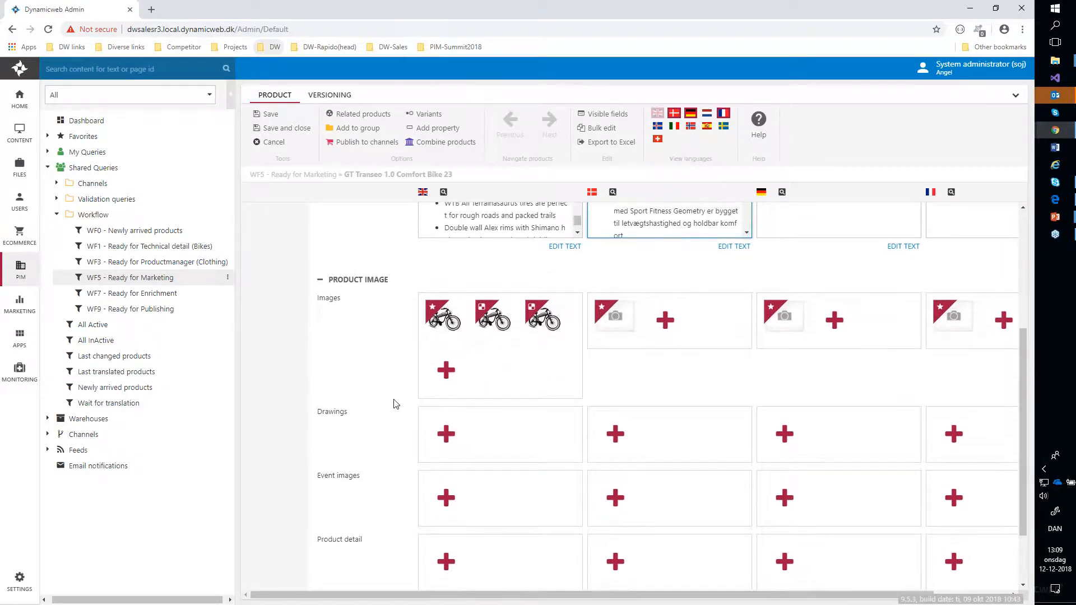
{"action": "scroll", "coordinate": [394, 403], "scroll_direction": "up", "scroll_amount": 4}
Step: Leave the product without saving and return to the WF5 - Ready for Marketing product list
{"action": "left_click", "coordinate": [147, 280]}
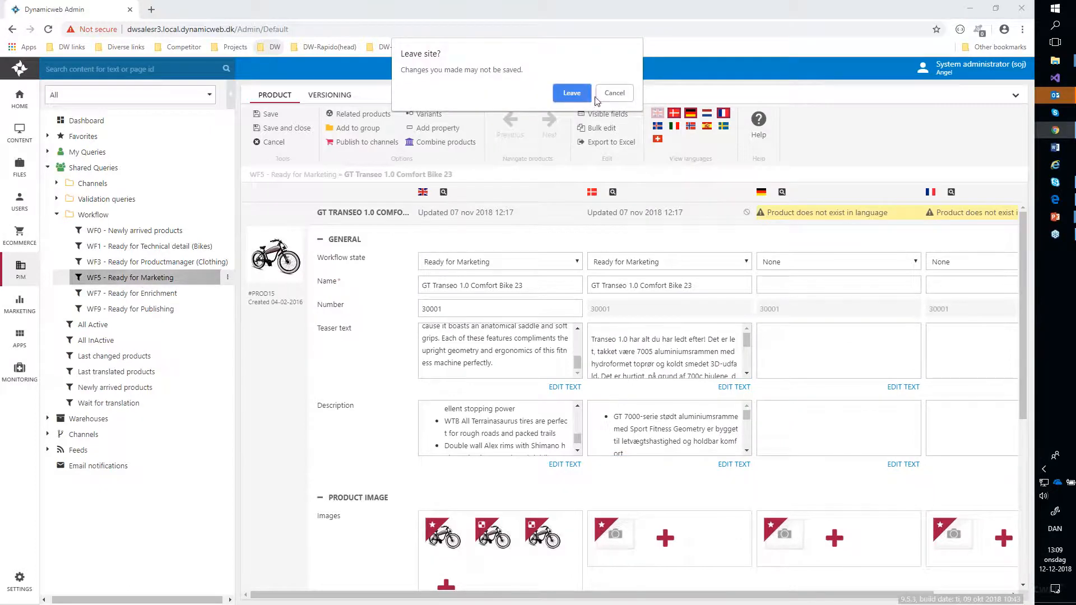
{"action": "left_click", "coordinate": [577, 94]}
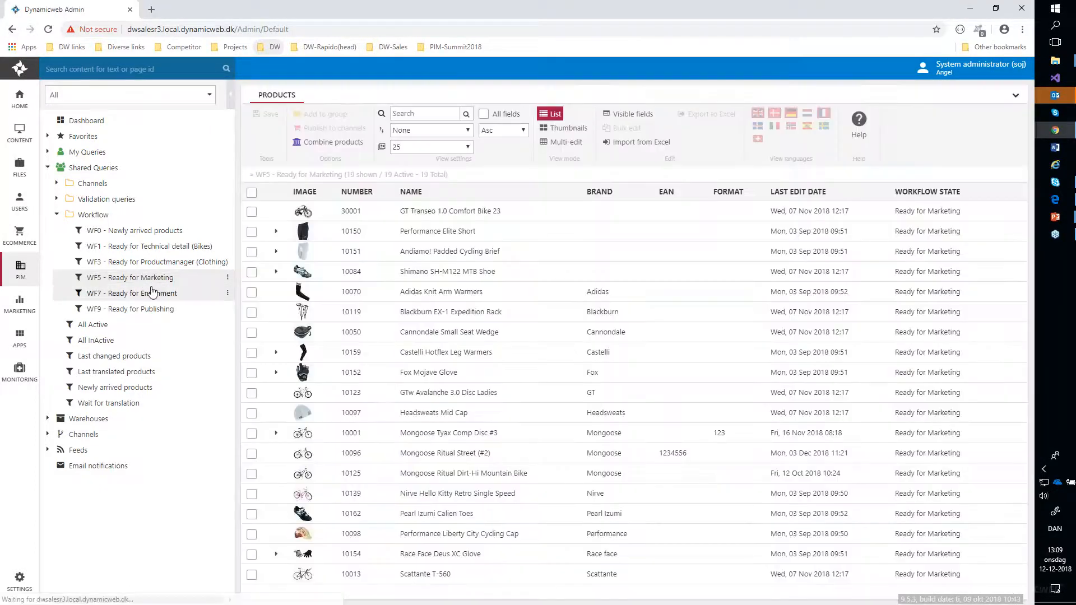
{"action": "left_click", "coordinate": [142, 281]}
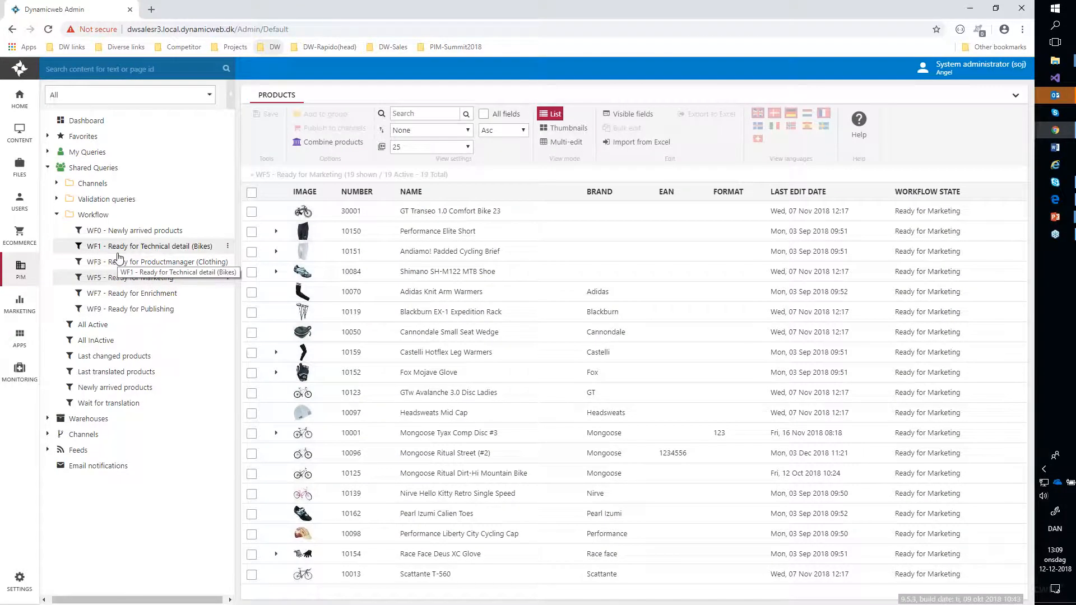
Step: On the PIM dashboard, set the Publishing widget's Background color 1 threshold to 5 and submit the configuration
{"action": "left_click", "coordinate": [86, 120]}
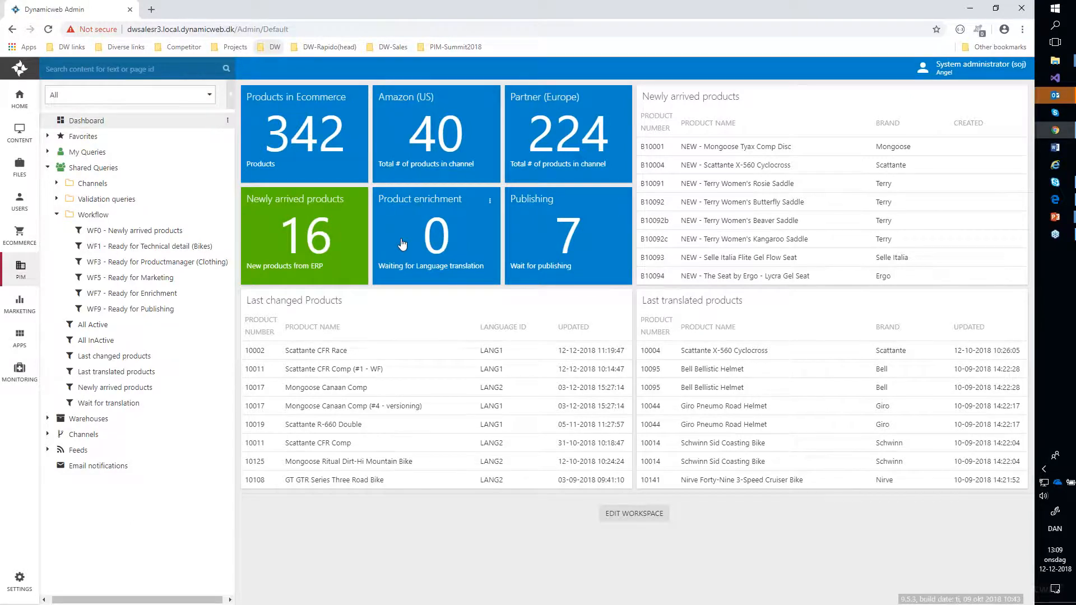
{"action": "left_click", "coordinate": [536, 213]}
{"action": "left_click", "coordinate": [622, 201]}
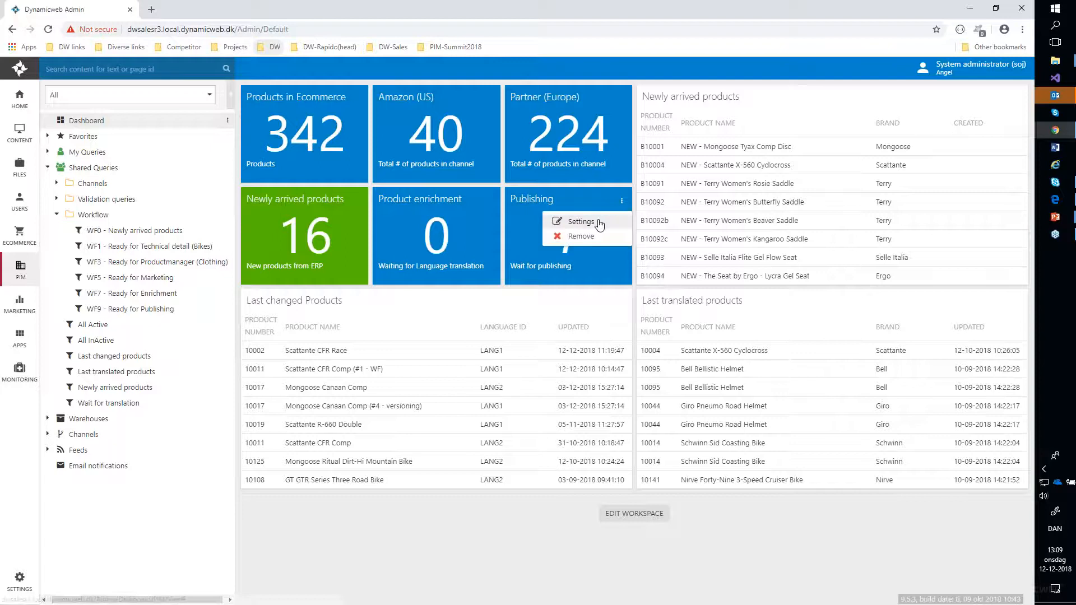
{"action": "left_click", "coordinate": [581, 222]}
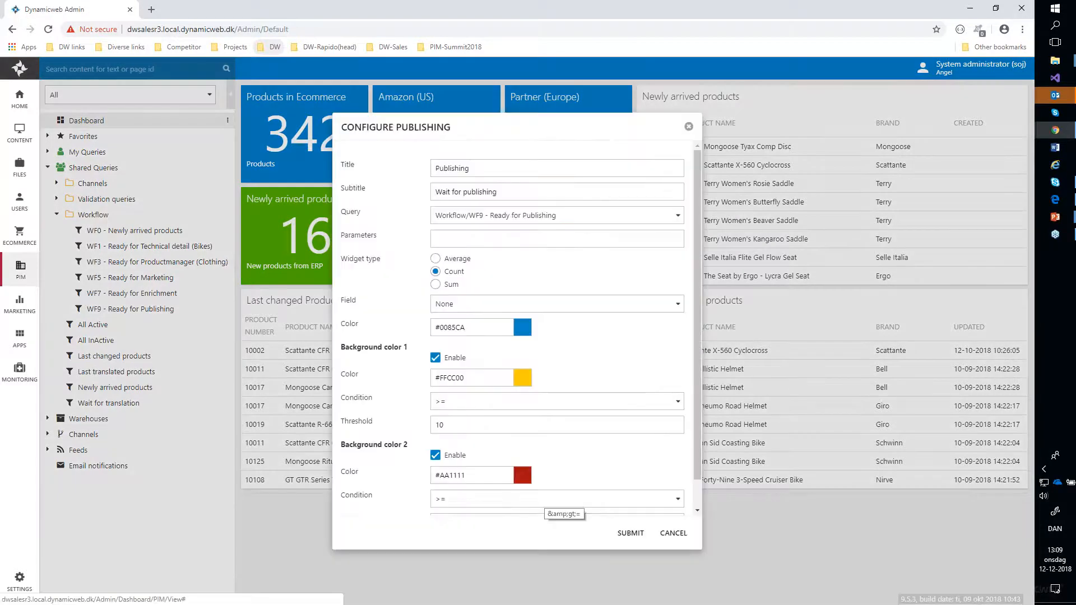
{"action": "double_click", "coordinate": [457, 424]}
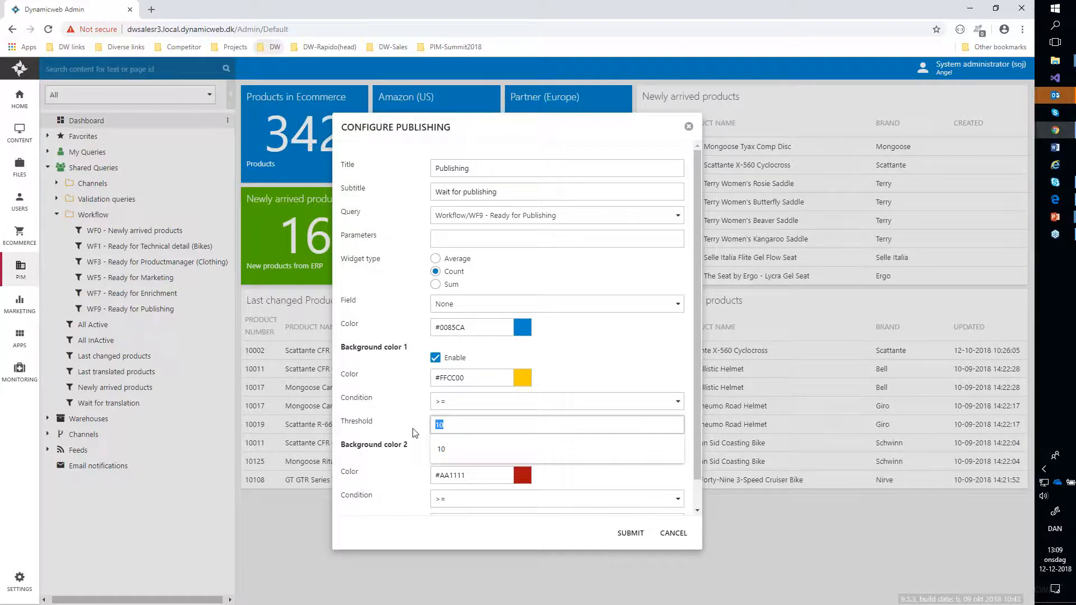
{"action": "type", "text": "5"}
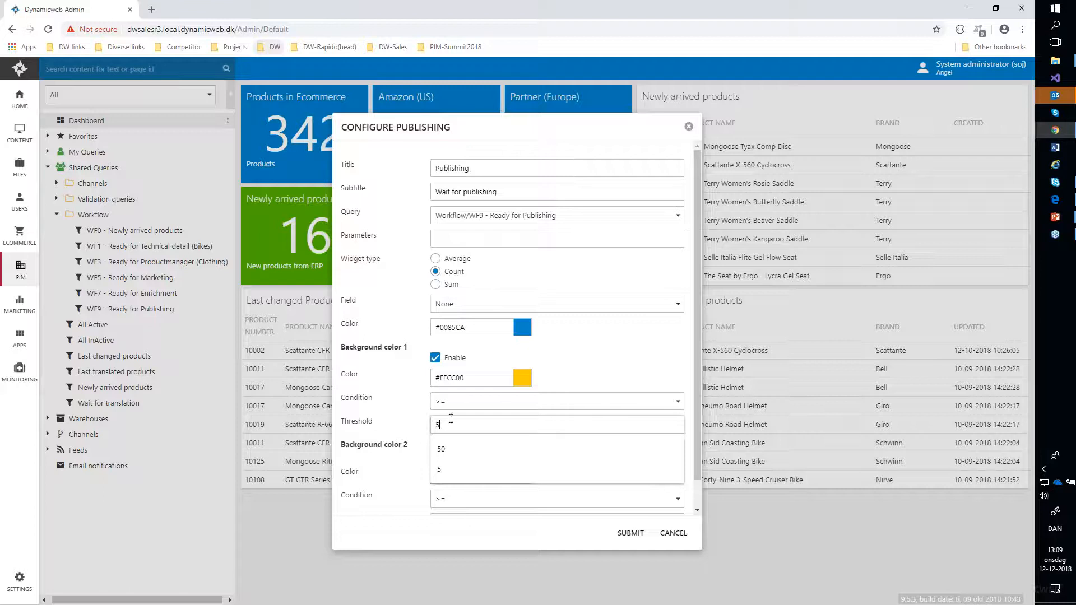
{"action": "left_click", "coordinate": [627, 533]}
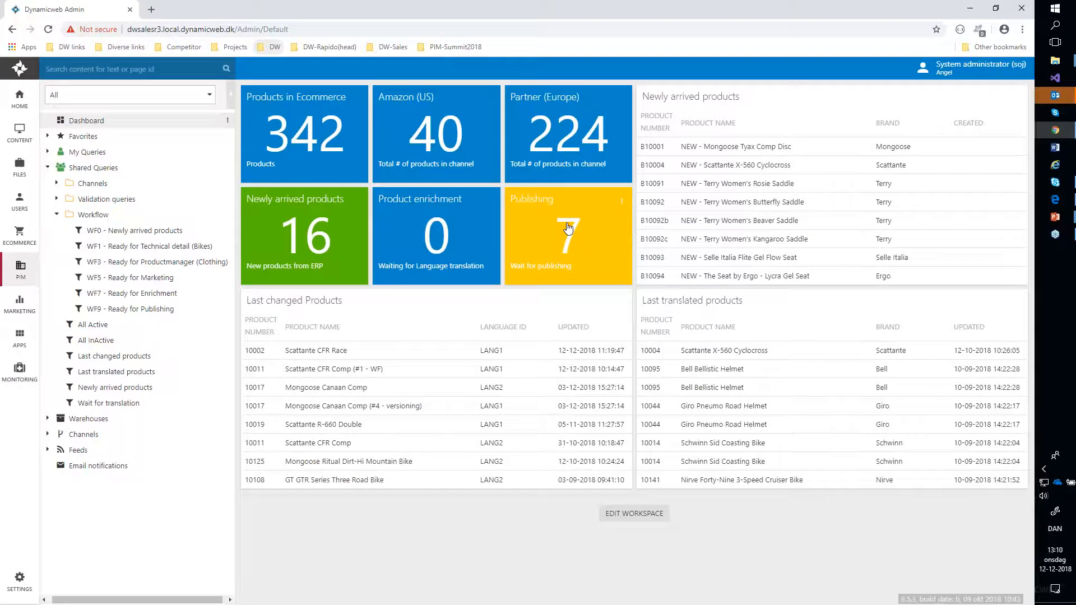
Step: Set the Publishing widget's Background color 2 threshold to 7 and submit the configuration
{"action": "left_click", "coordinate": [621, 202]}
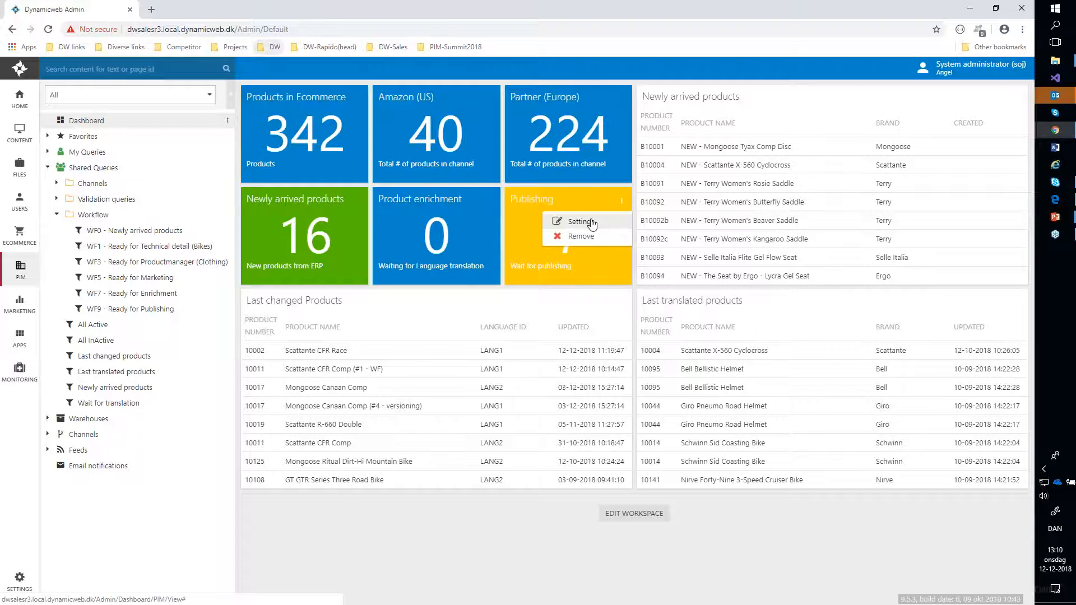
{"action": "left_click", "coordinate": [592, 225]}
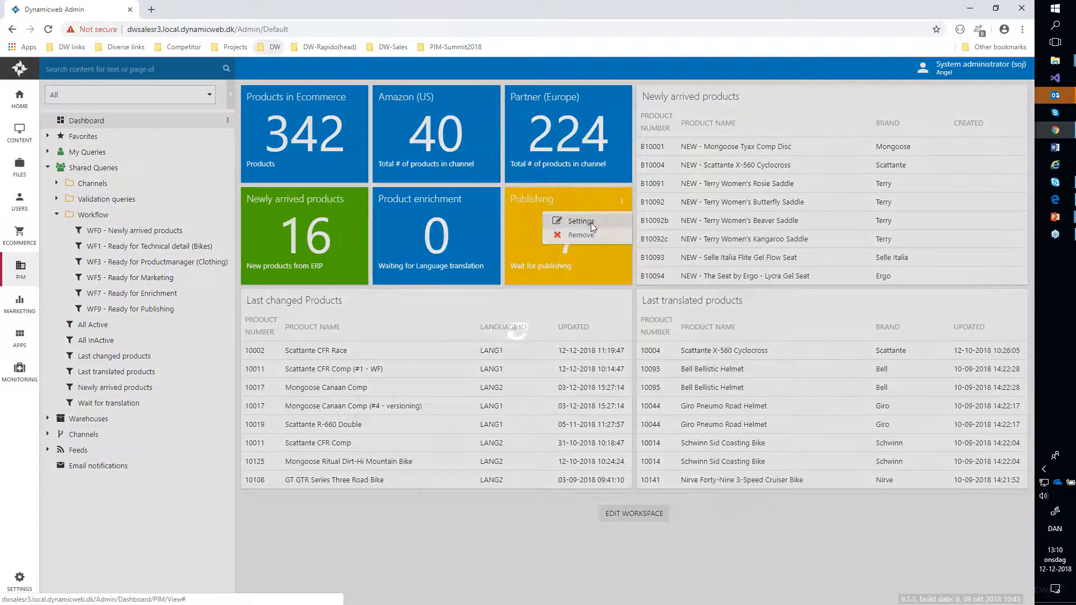
{"action": "scroll", "coordinate": [378, 446], "scroll_direction": "down", "scroll_amount": 2}
{"action": "left_click_drag", "start_coordinate": [444, 492], "coordinate": [408, 492]}
{"action": "type", "text": "7"}
{"action": "left_click", "coordinate": [620, 517]}
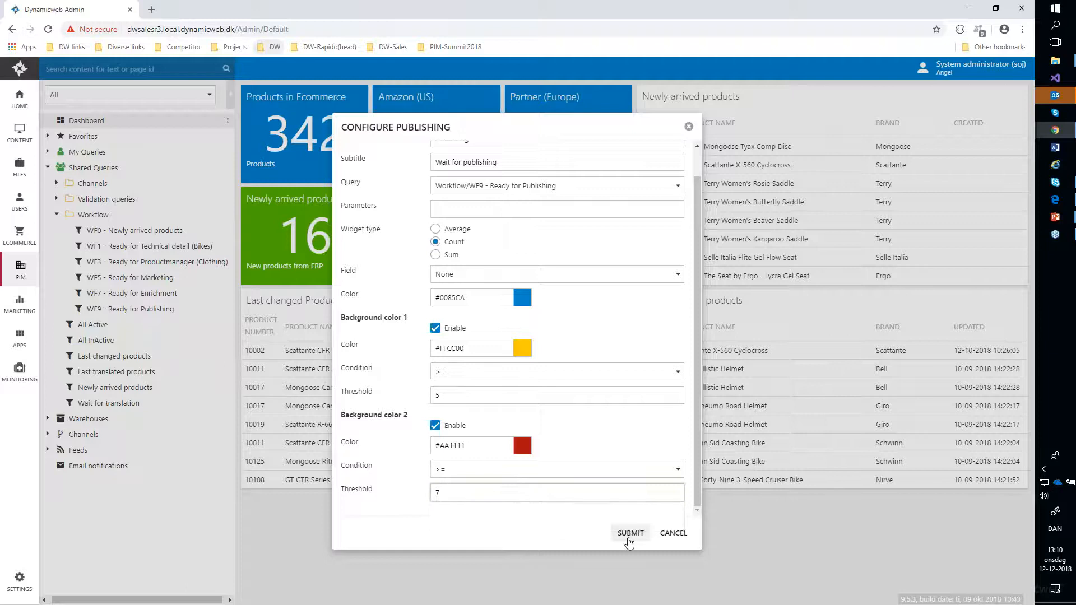
{"action": "left_click", "coordinate": [630, 533]}
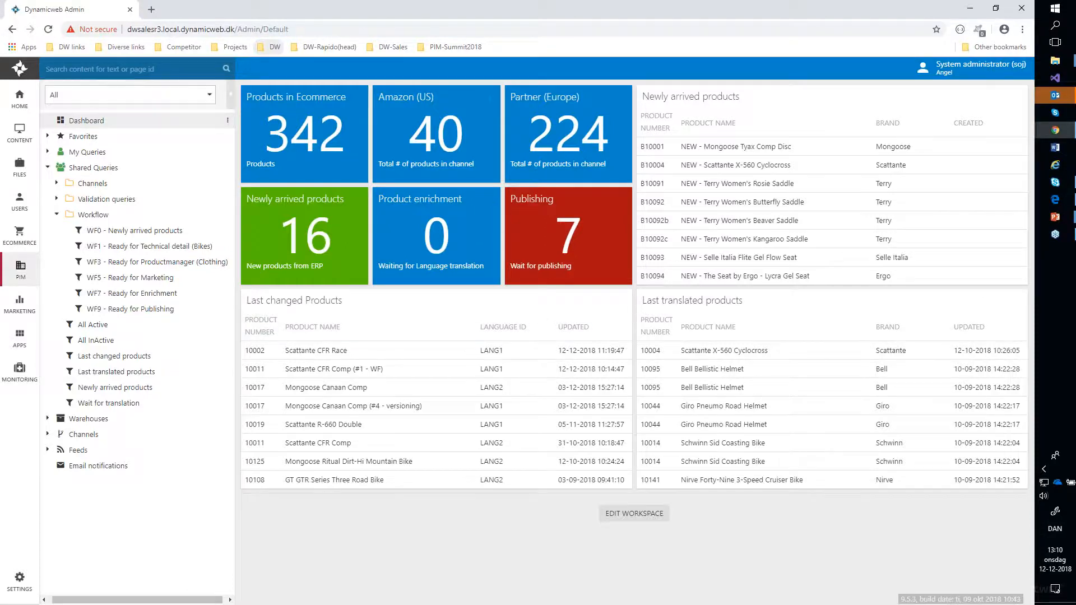
Step: Show the products behind the Publishing widget, and list those of the shared validation query Empty fields - Brand_Weight_Price
{"action": "left_click", "coordinate": [558, 242]}
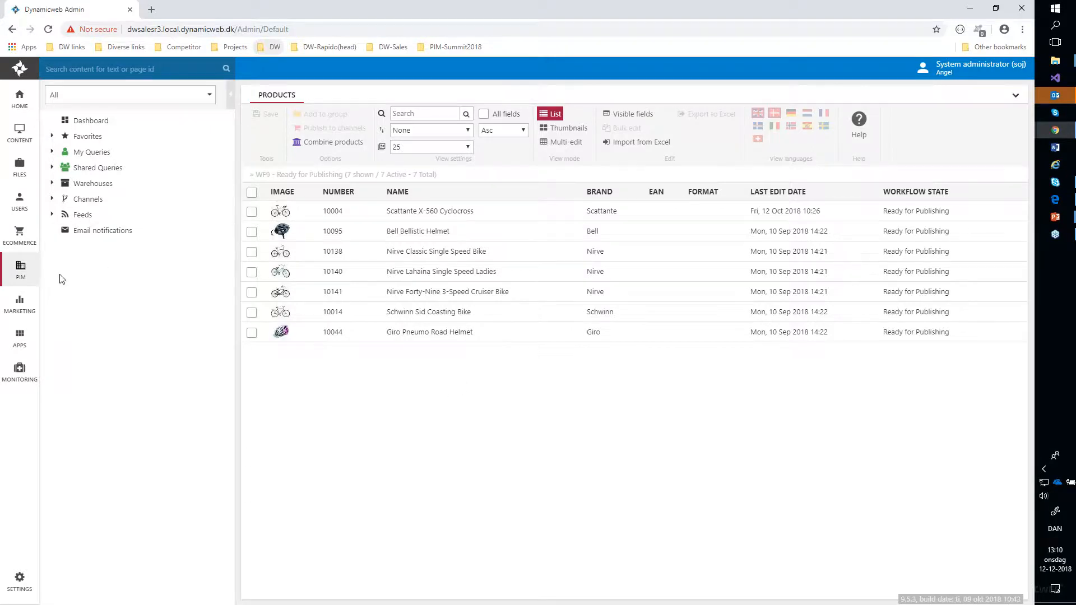
{"action": "left_click", "coordinate": [91, 171]}
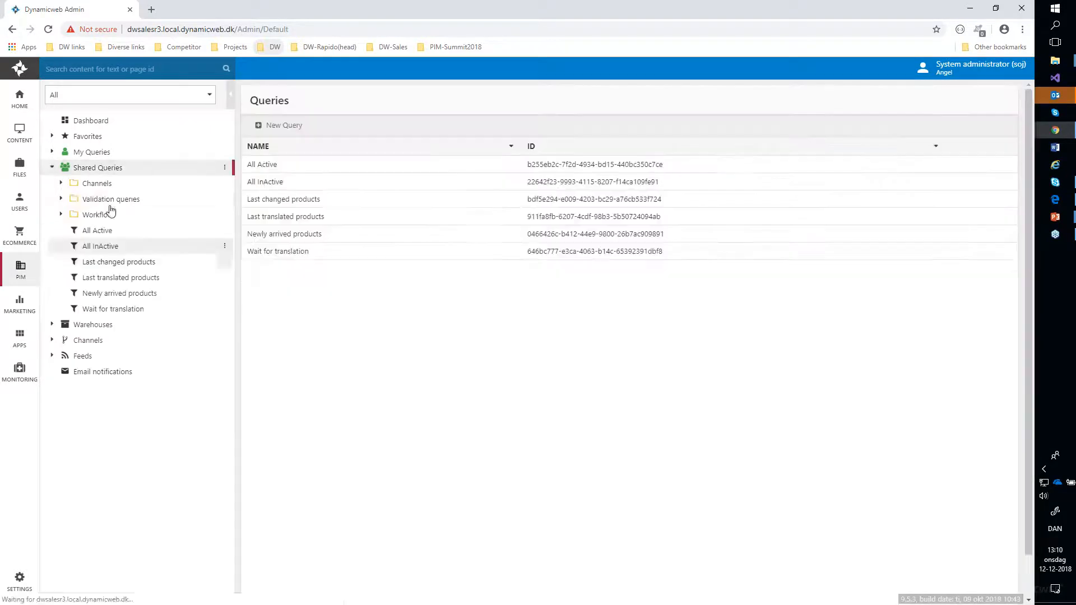
{"action": "left_click", "coordinate": [109, 199]}
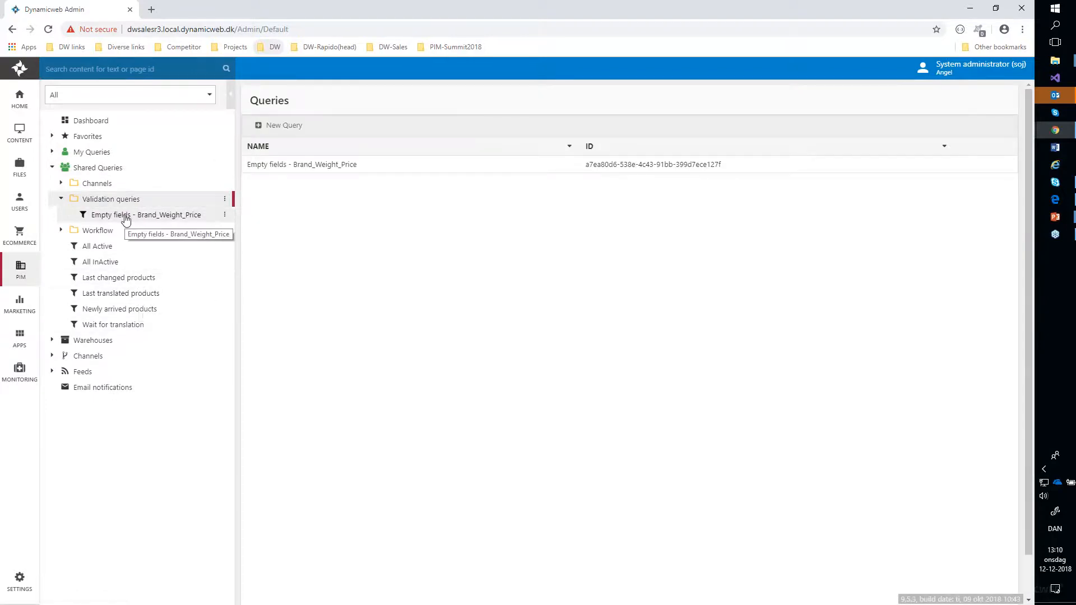
{"action": "left_click", "coordinate": [125, 218]}
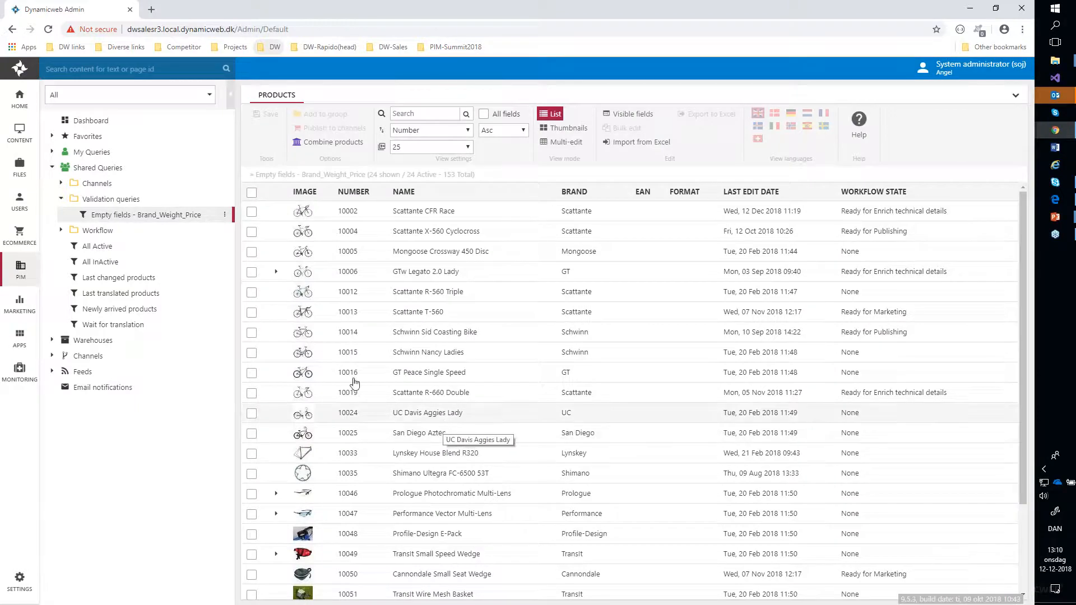
Step: Open the Empty fields - Brand_Weight_Price query for editing and examine its brand, weight and price expressions
{"action": "left_click", "coordinate": [224, 214]}
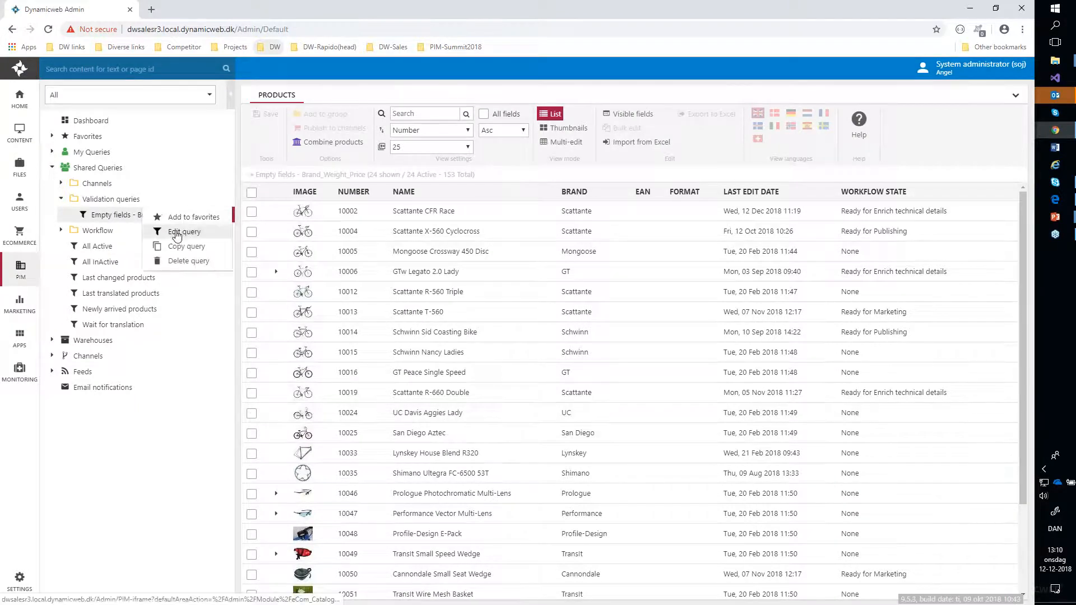
{"action": "left_click", "coordinate": [177, 233]}
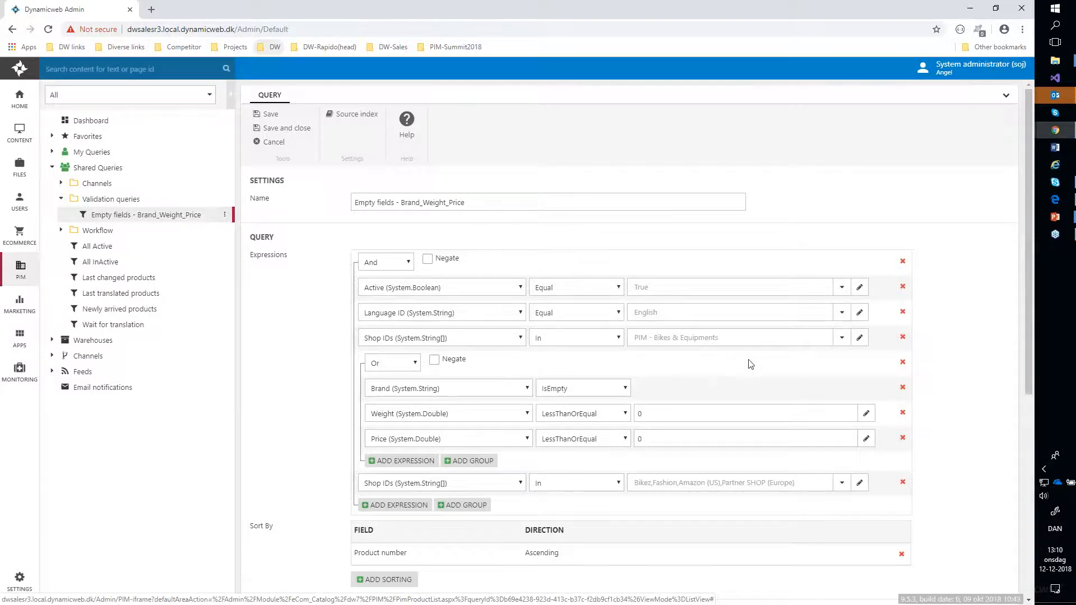
{"action": "scroll", "coordinate": [292, 464], "scroll_direction": "down", "scroll_amount": 2}
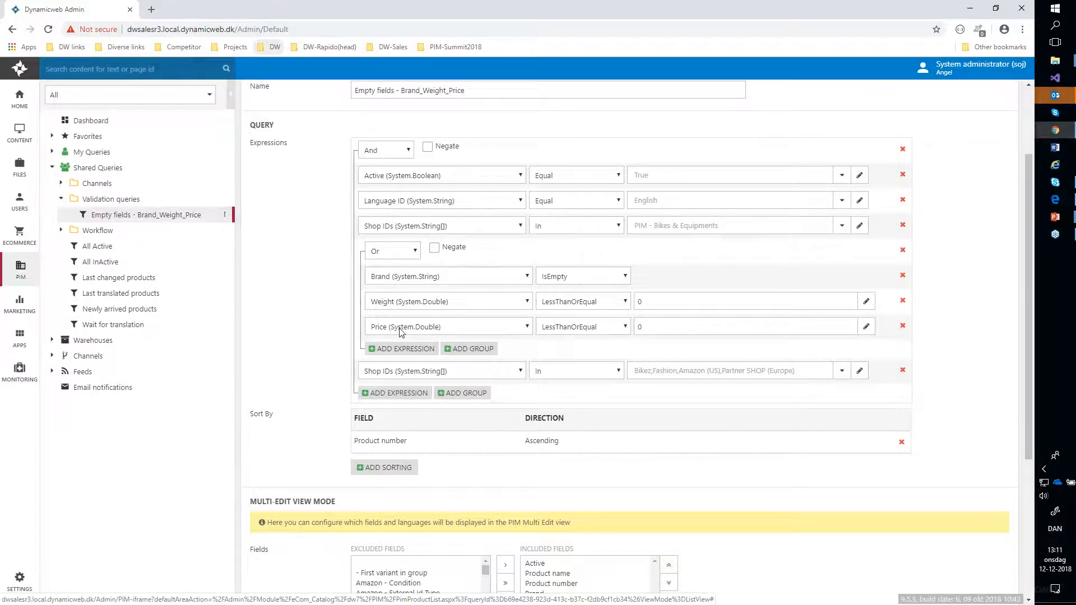
Step: Open Scattante CFR Race from the Empty fields - Brand_Weight_Price list, set its weight to 11, then save and close it
{"action": "left_click", "coordinate": [136, 216]}
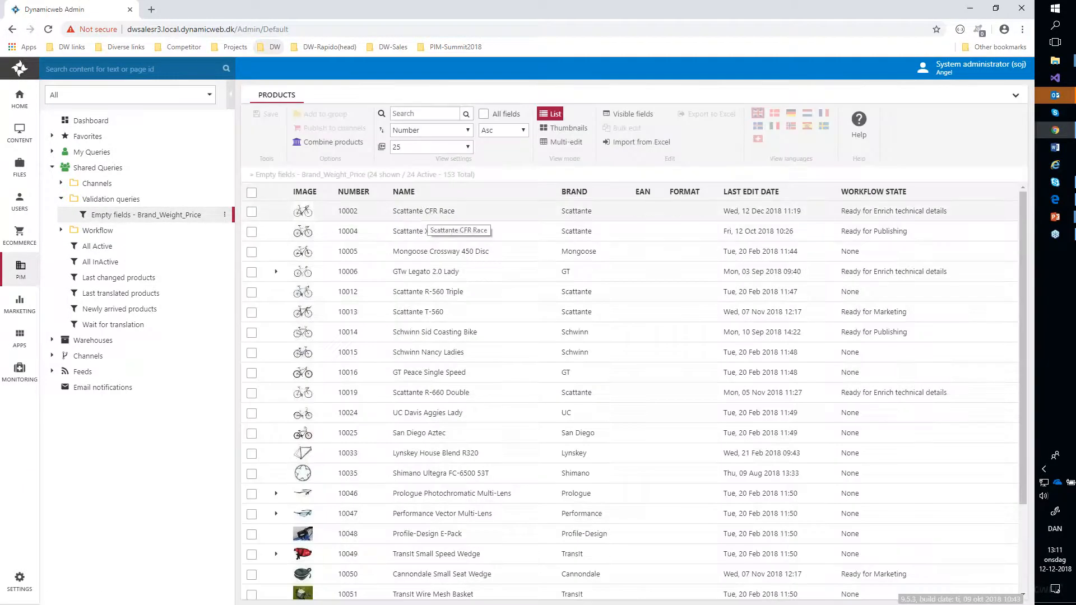
{"action": "left_click", "coordinate": [424, 215]}
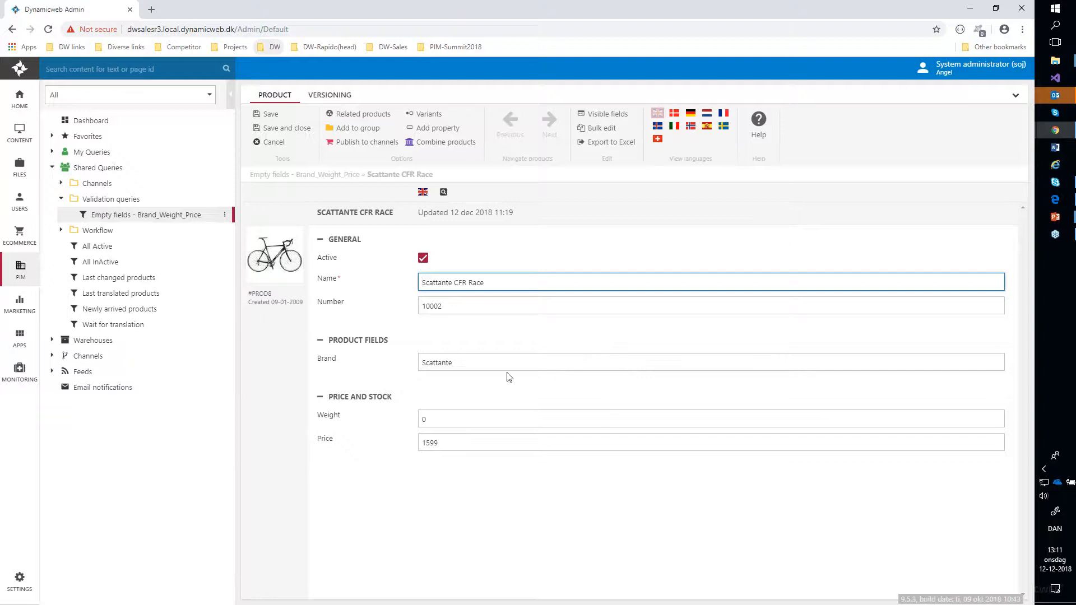
{"action": "double_click", "coordinate": [456, 362]}
{"action": "left_click", "coordinate": [433, 424]}
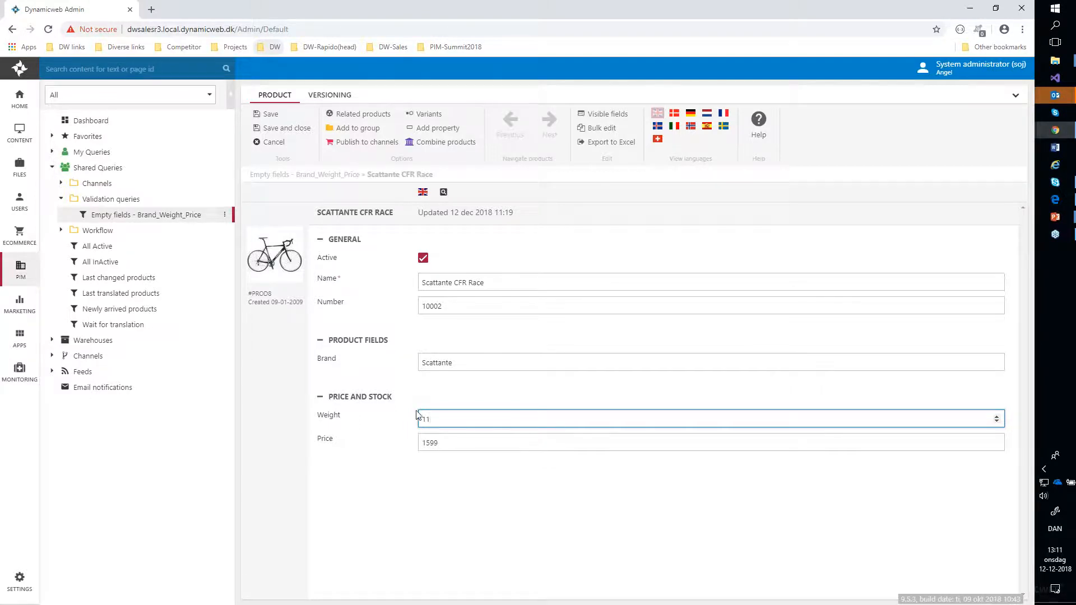
{"action": "left_click", "coordinate": [266, 114]}
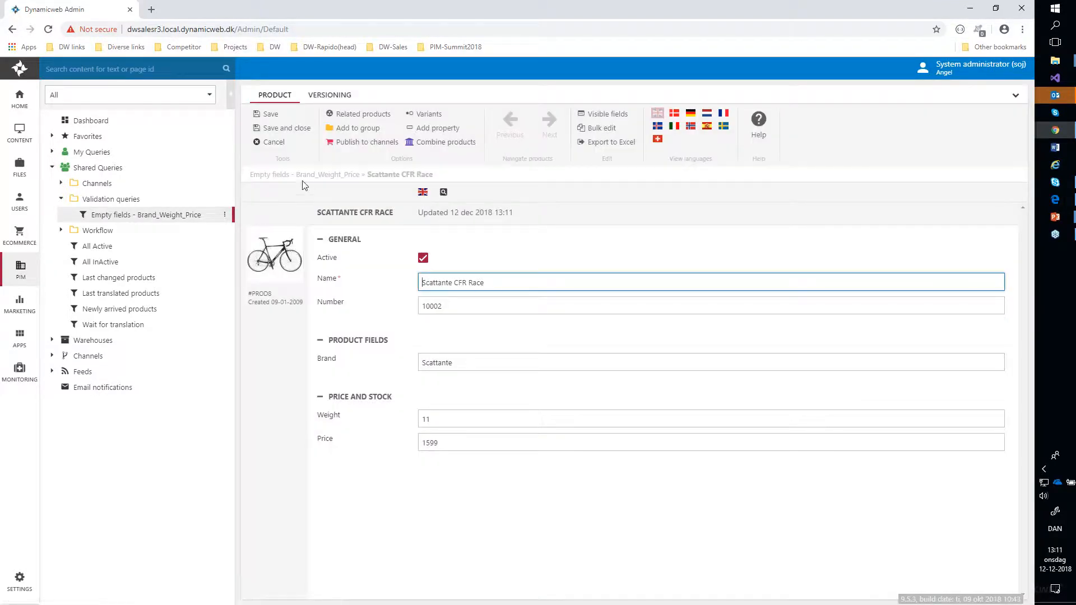
{"action": "left_click", "coordinate": [279, 130]}
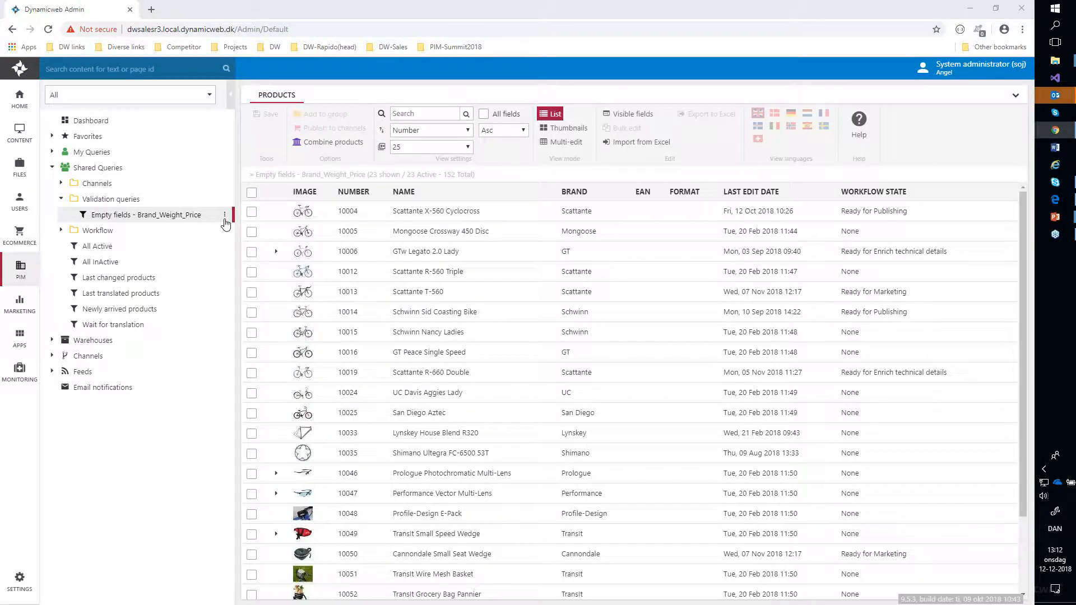
{"action": "key", "text": "alt+Tab"}
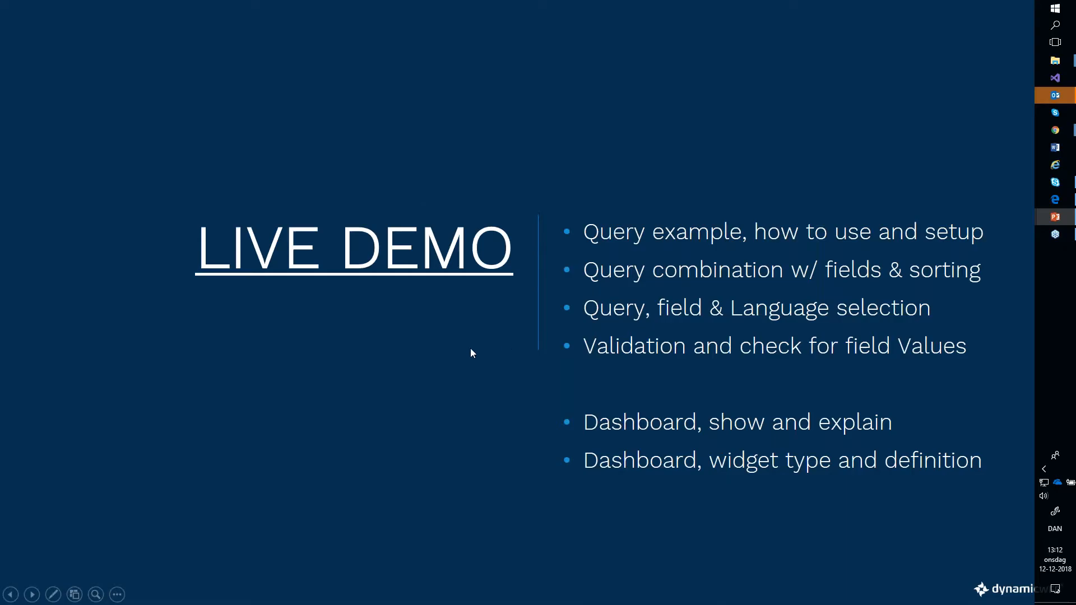
{"action": "key", "text": "Right"}
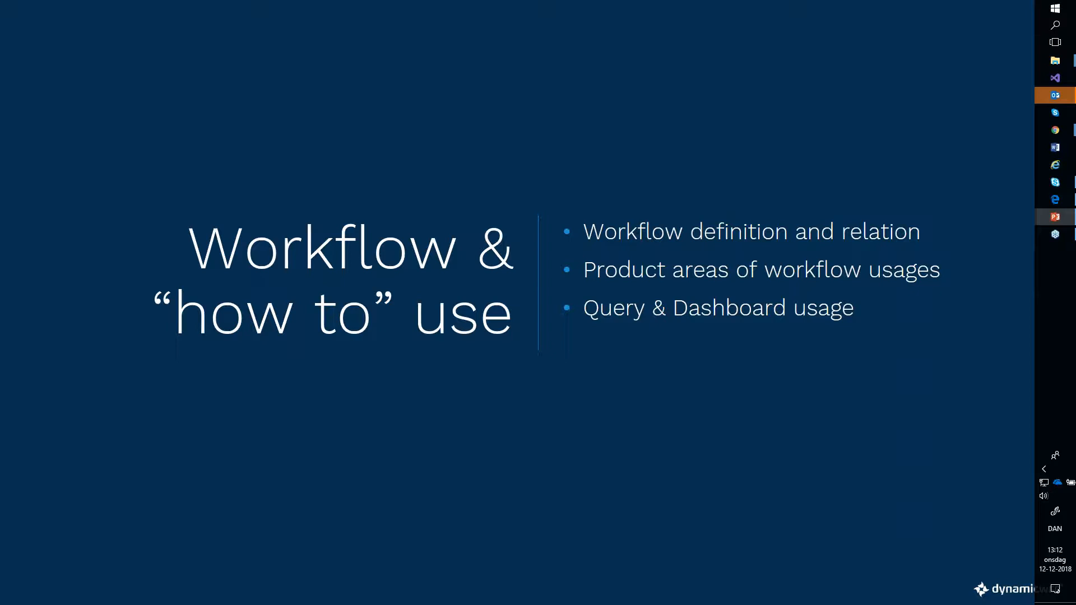
{"action": "left_click", "coordinate": [800, 328]}
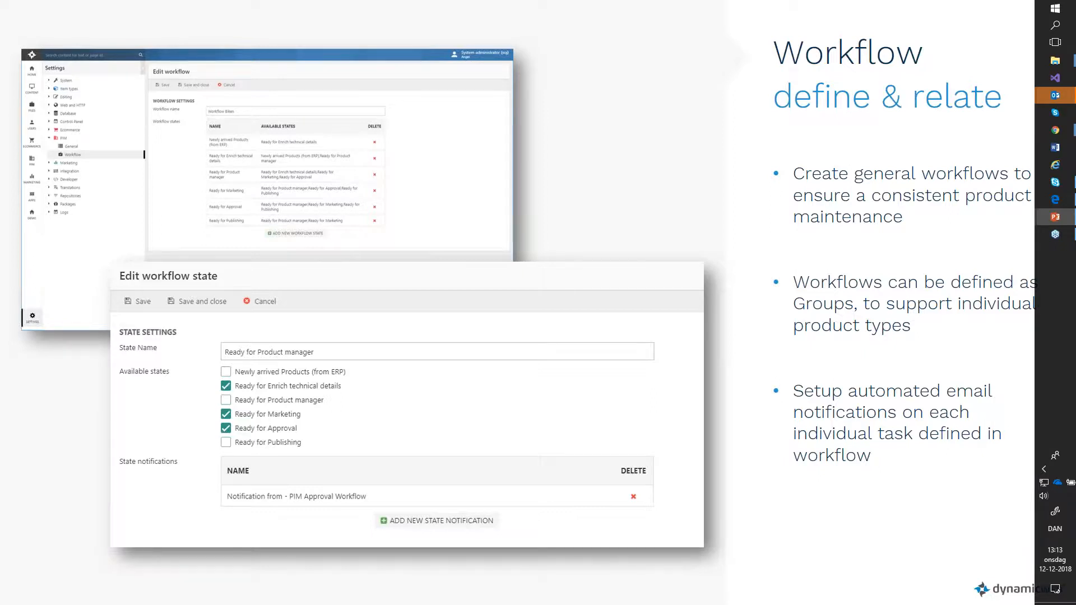
{"action": "key", "text": "Right"}
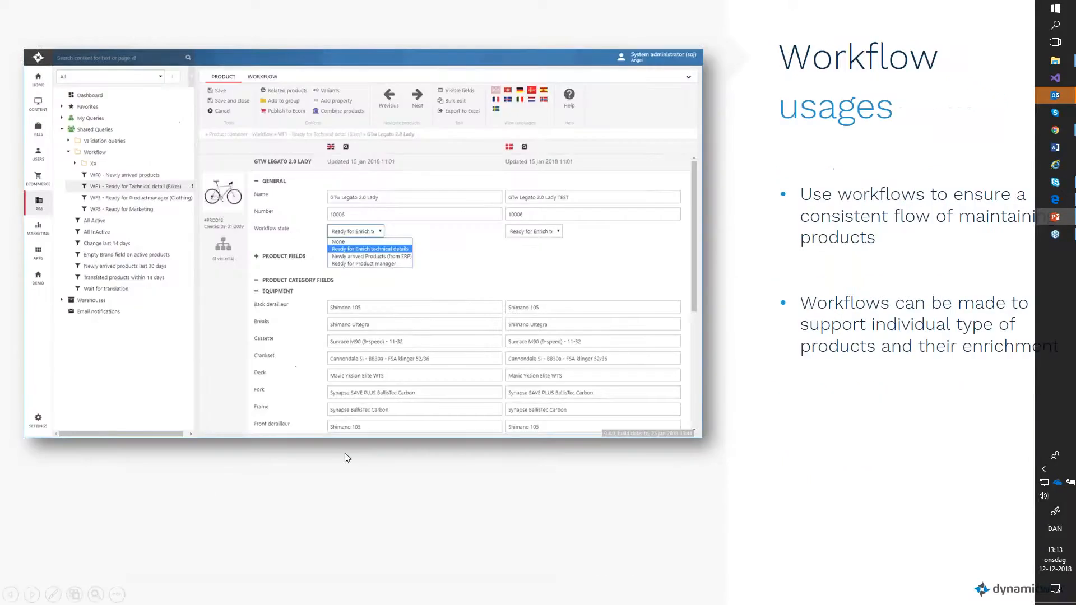
{"action": "left_click", "coordinate": [287, 266]}
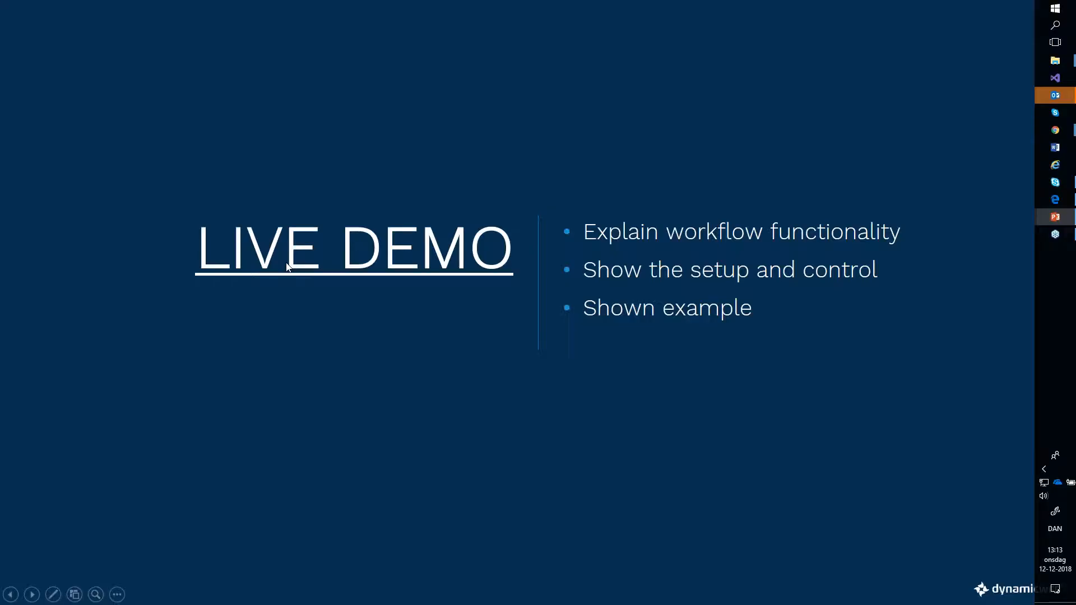
Step: Switch back to Dynamicweb Admin in the browser and open the PIM dashboard
{"action": "key", "text": "alt+Tab"}
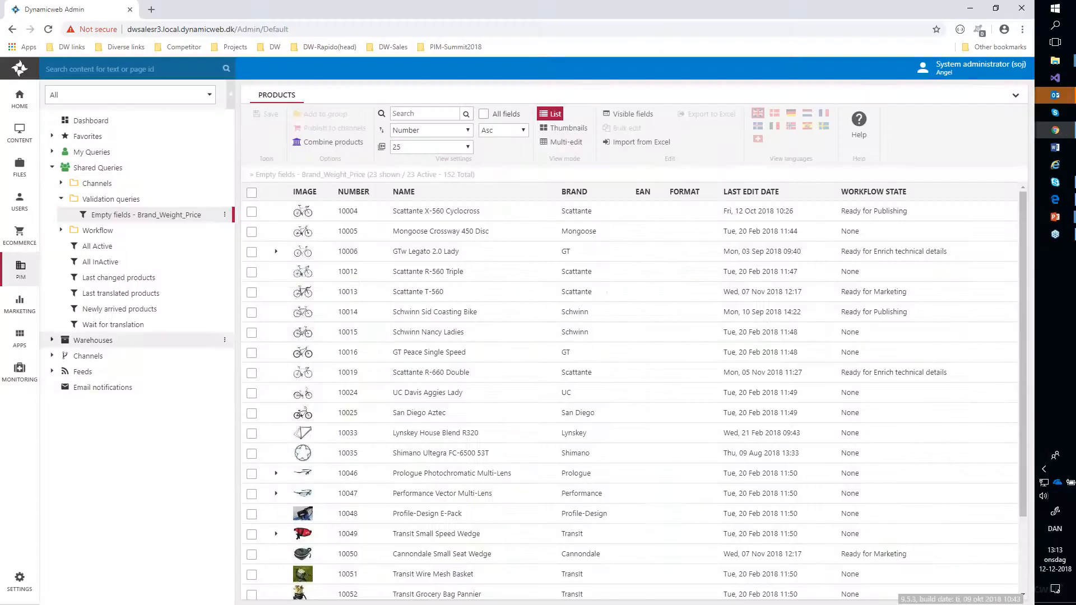
{"action": "left_click", "coordinate": [20, 267]}
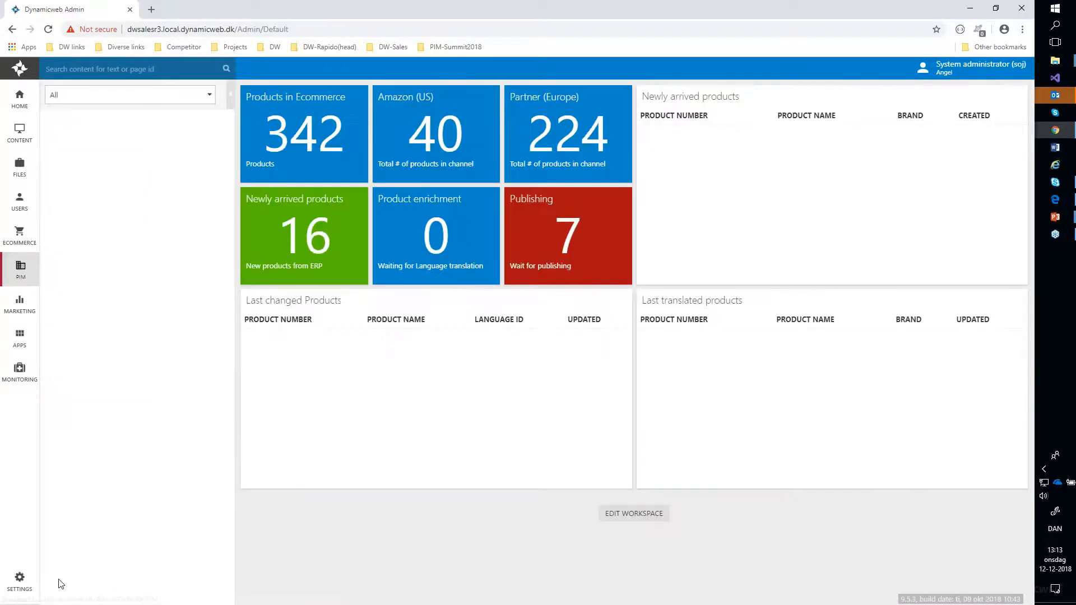
Step: Open the PIM workflow settings, examine Workflow Bikes and its Ready for Marketing state, and return to the workflow list without changes
{"action": "left_click", "coordinate": [20, 580]}
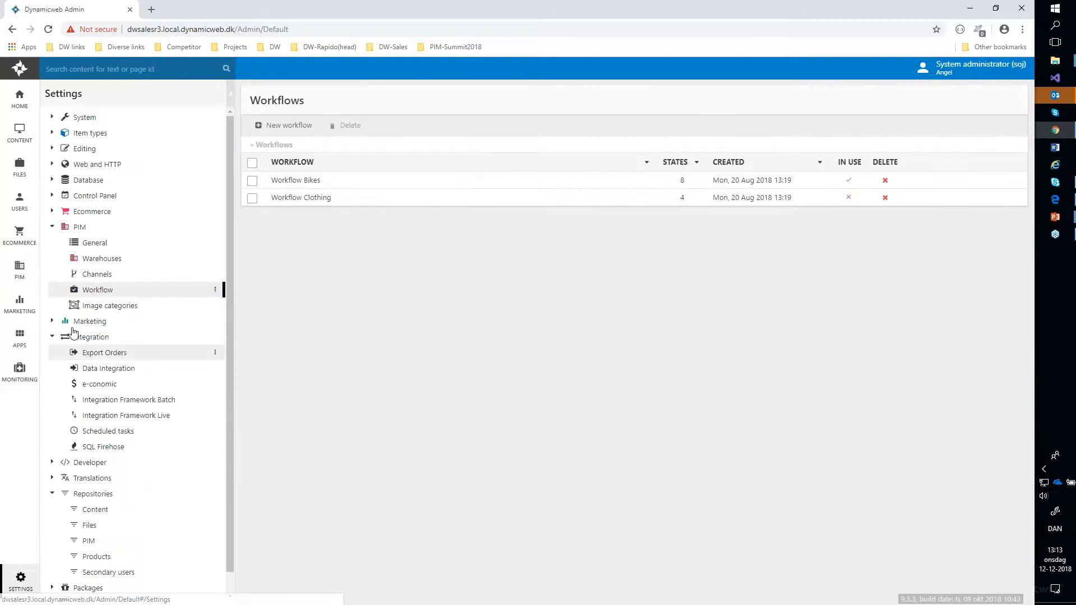
{"action": "left_click", "coordinate": [88, 292]}
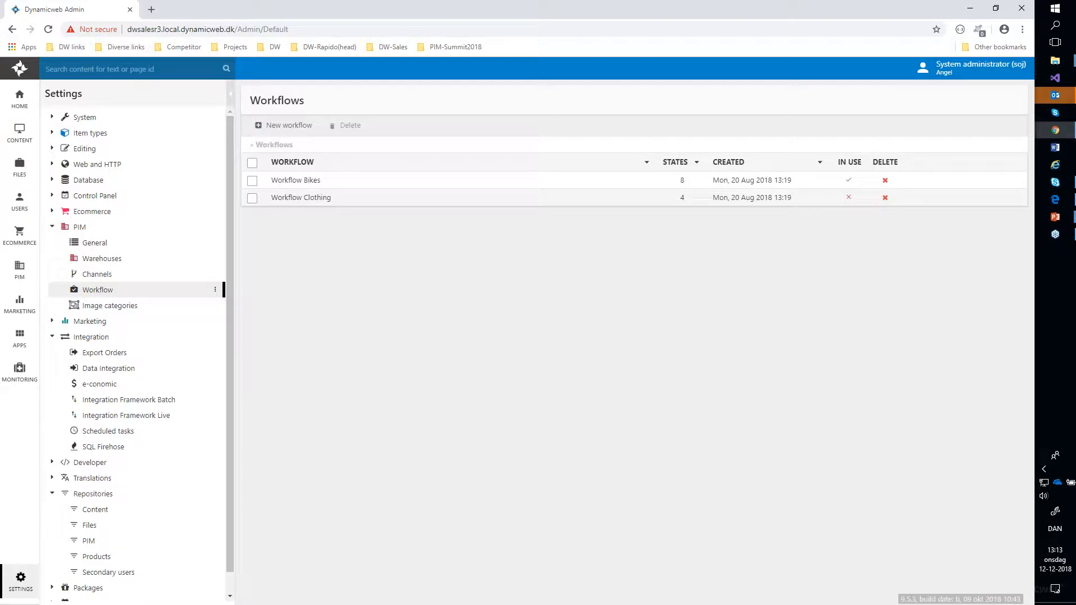
{"action": "left_click", "coordinate": [294, 185]}
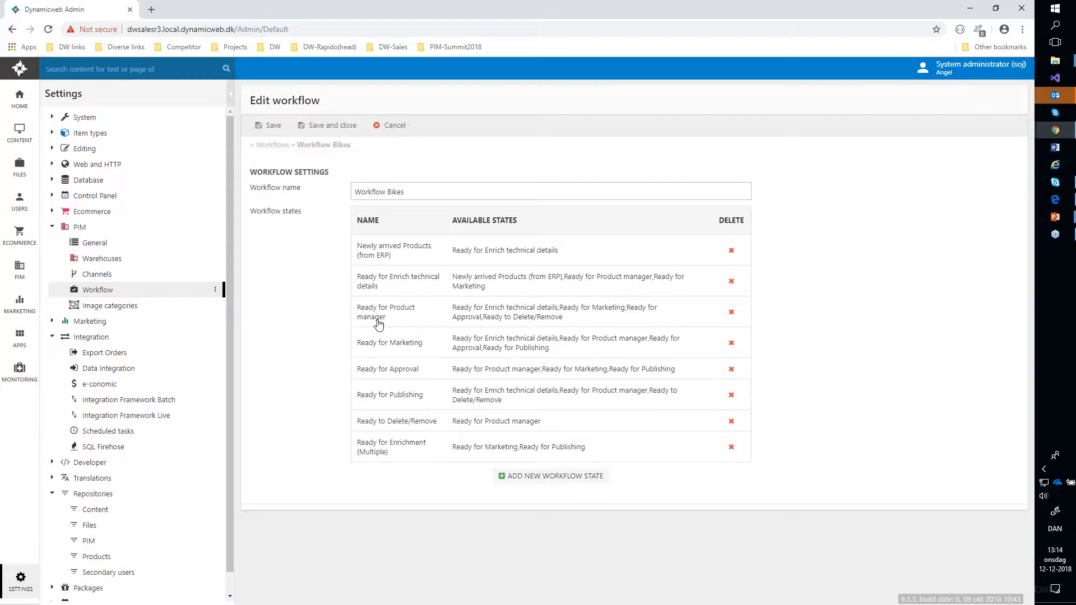
{"action": "left_click", "coordinate": [462, 340]}
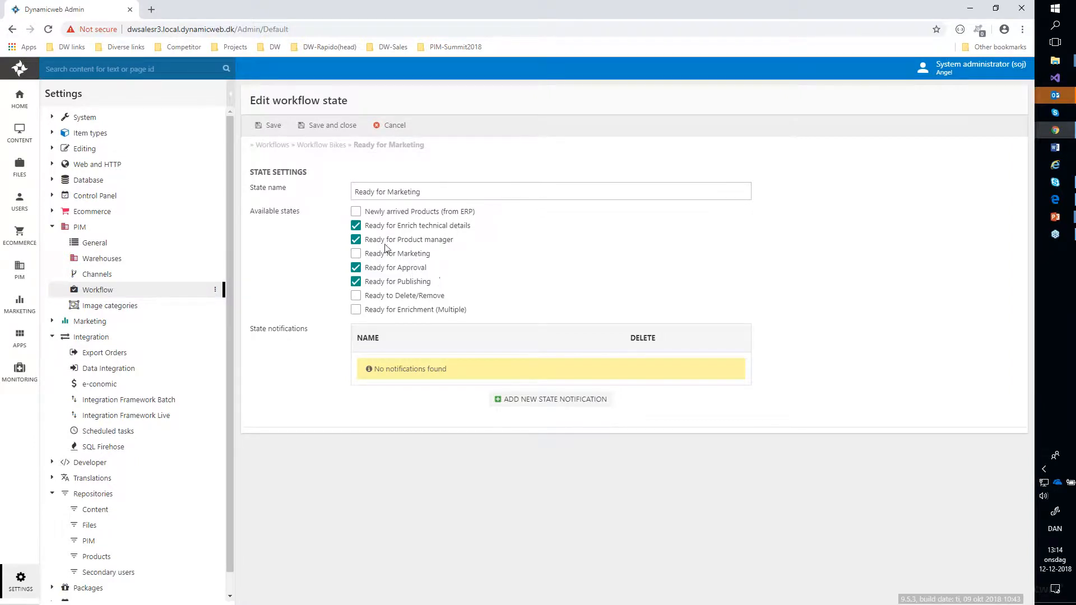
{"action": "left_click", "coordinate": [399, 126]}
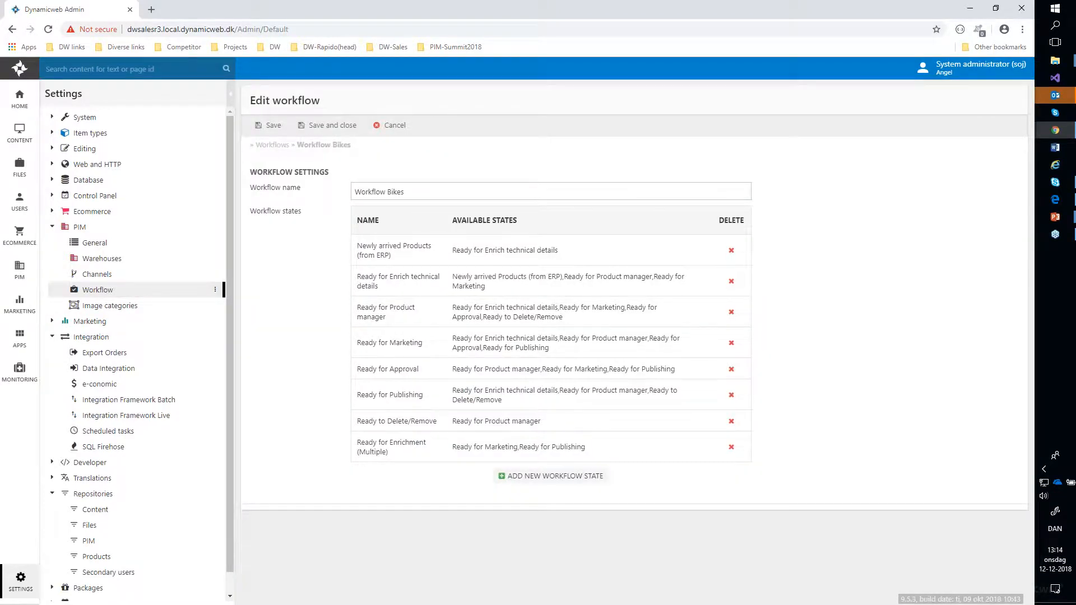
{"action": "left_click", "coordinate": [398, 129]}
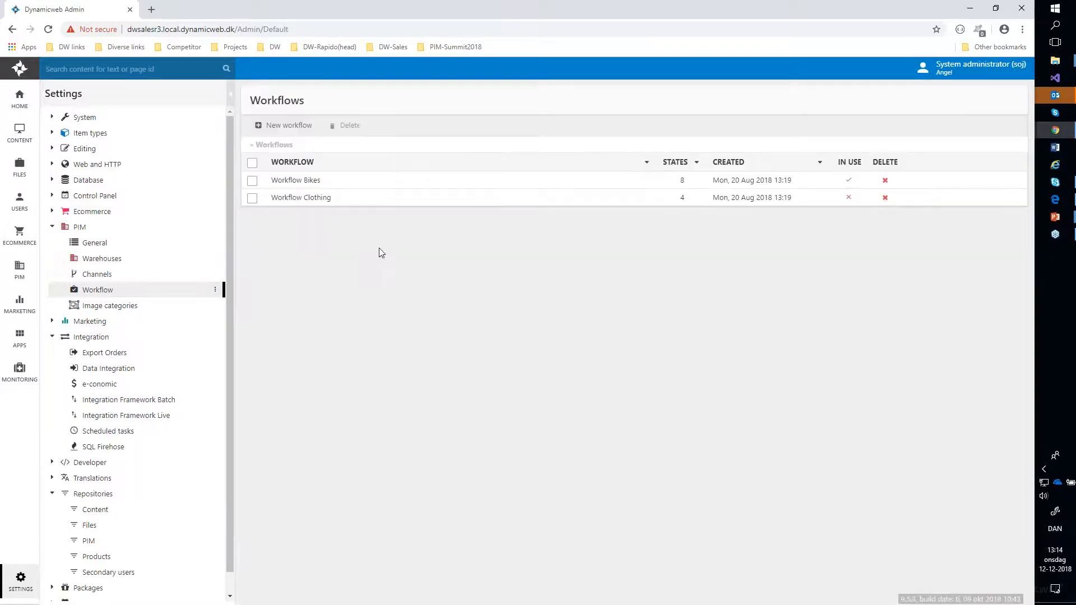
Step: Examine Workflow Clothing and the available states of its Ready for Marketing state, and return to the workflow list without changes
{"action": "left_click", "coordinate": [315, 200]}
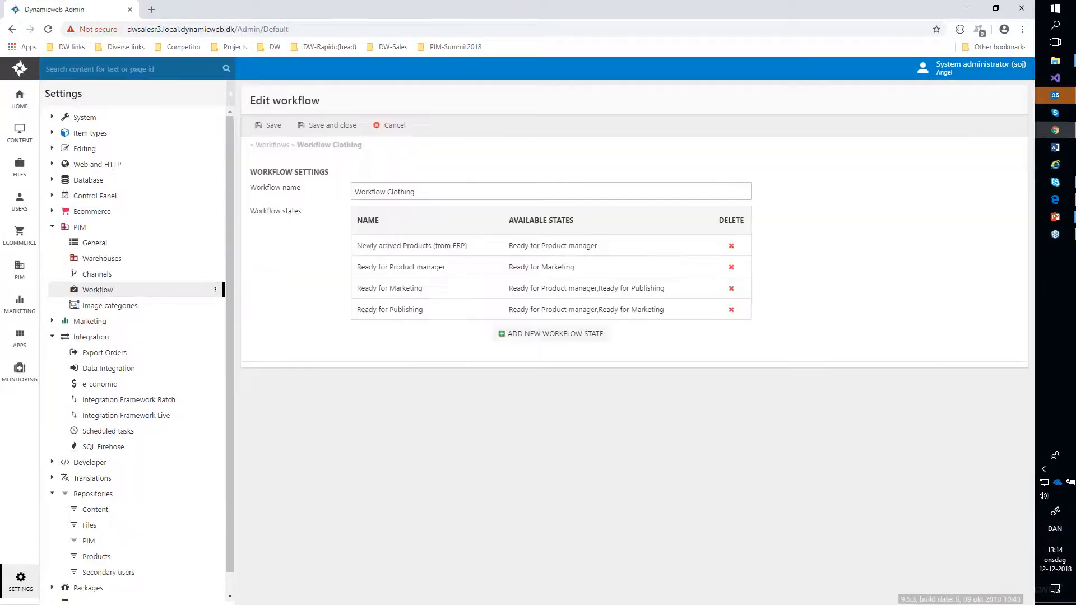
{"action": "left_click", "coordinate": [529, 294]}
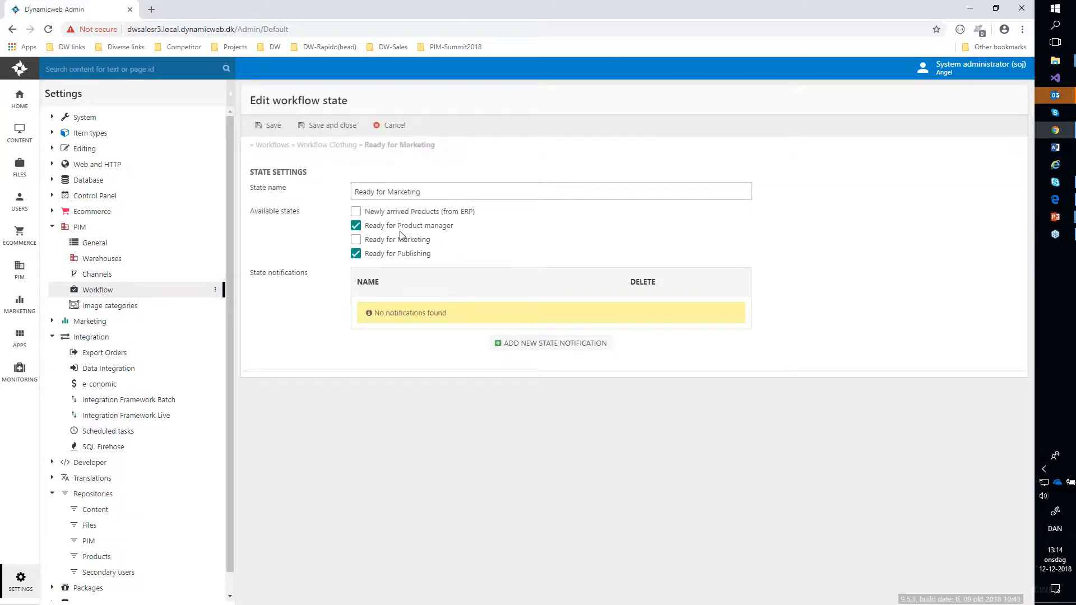
{"action": "left_click", "coordinate": [383, 127]}
{"action": "left_click", "coordinate": [382, 129]}
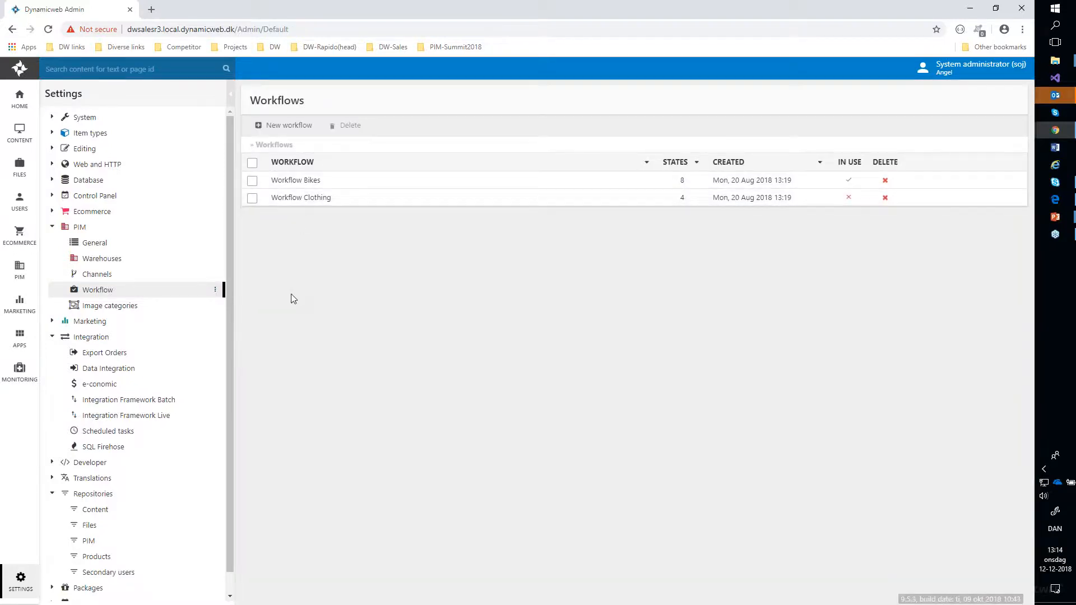
Step: Open the Bikes group of the PIM - Bikes & Equipments warehouse for editing and check its assigned workflow
{"action": "left_click", "coordinate": [21, 268]}
{"action": "left_click", "coordinate": [87, 185]}
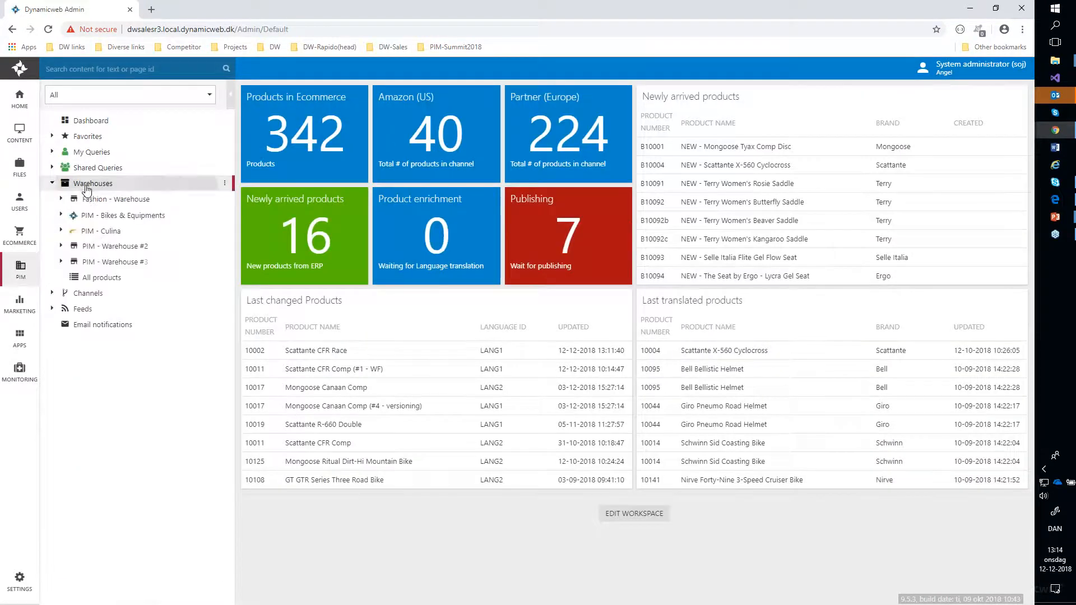
{"action": "left_click", "coordinate": [90, 219]}
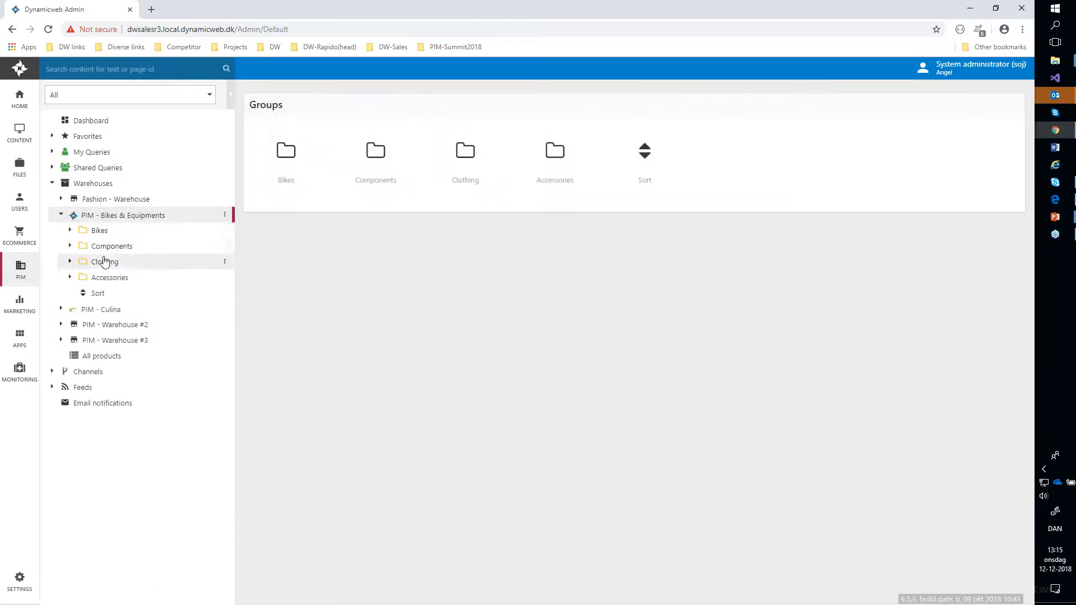
{"action": "left_click", "coordinate": [99, 230]}
{"action": "right_click", "coordinate": [102, 235]}
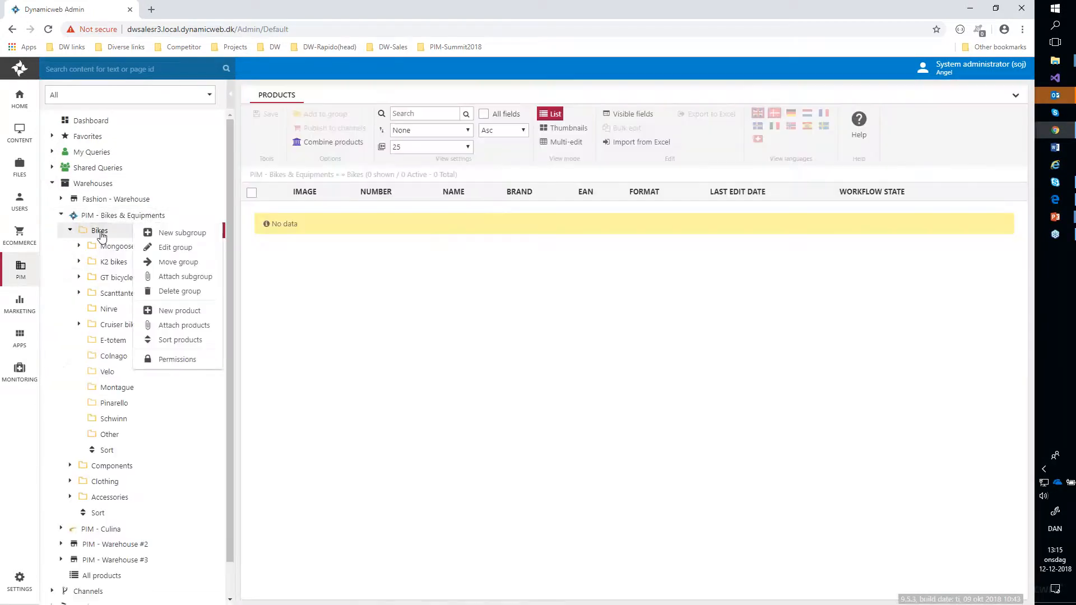
{"action": "left_click", "coordinate": [175, 248]}
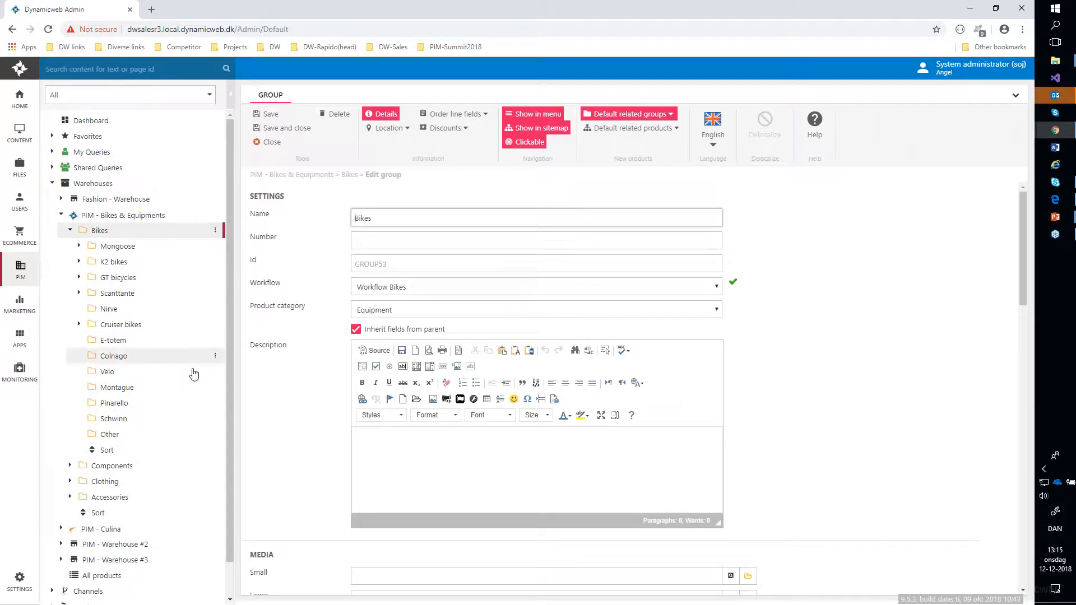
Step: Open the Clothing group of the same warehouse for editing and check its assigned workflow
{"action": "left_click", "coordinate": [106, 481]}
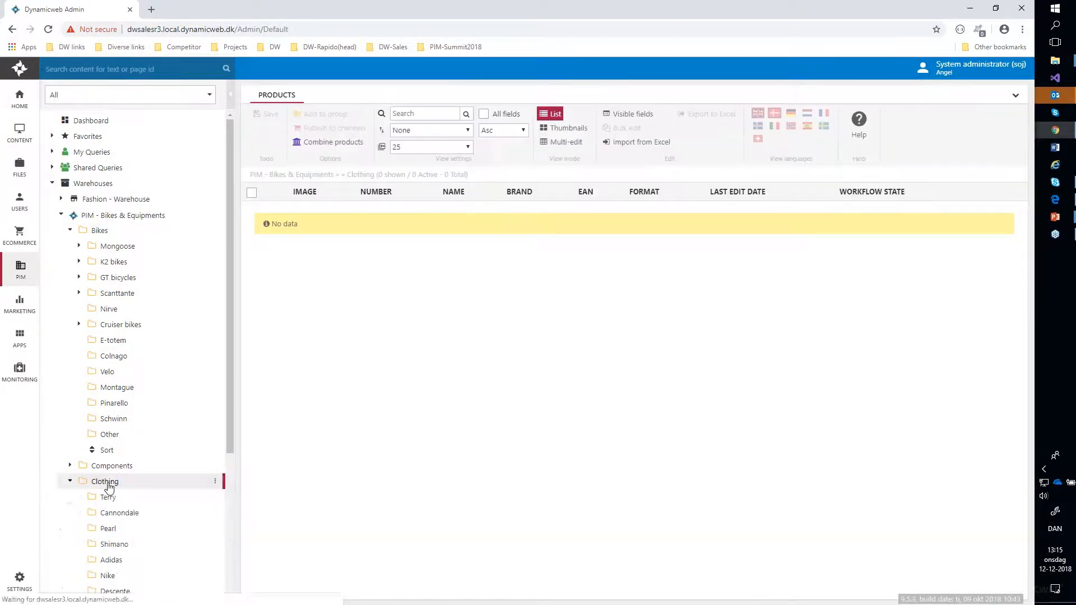
{"action": "right_click", "coordinate": [106, 482]}
{"action": "left_click", "coordinate": [166, 500]}
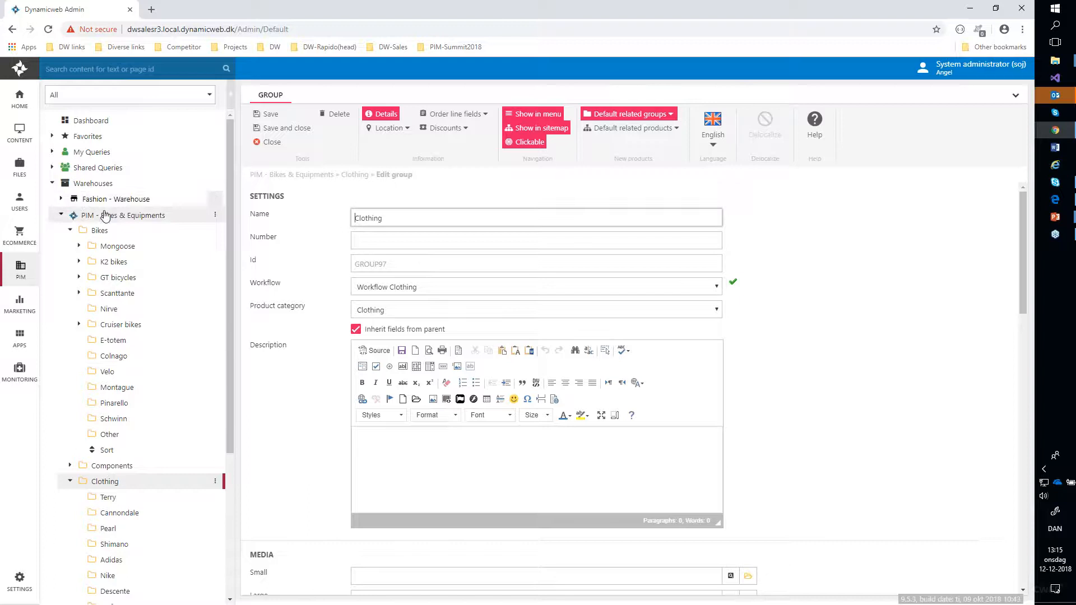
Step: Switch to the PIM technical user's browser session, refresh its PIM dashboard and list the shared workflow query WF1 - Ready for Technical detail (Bikes)
{"action": "key", "text": "alt+Tab"}
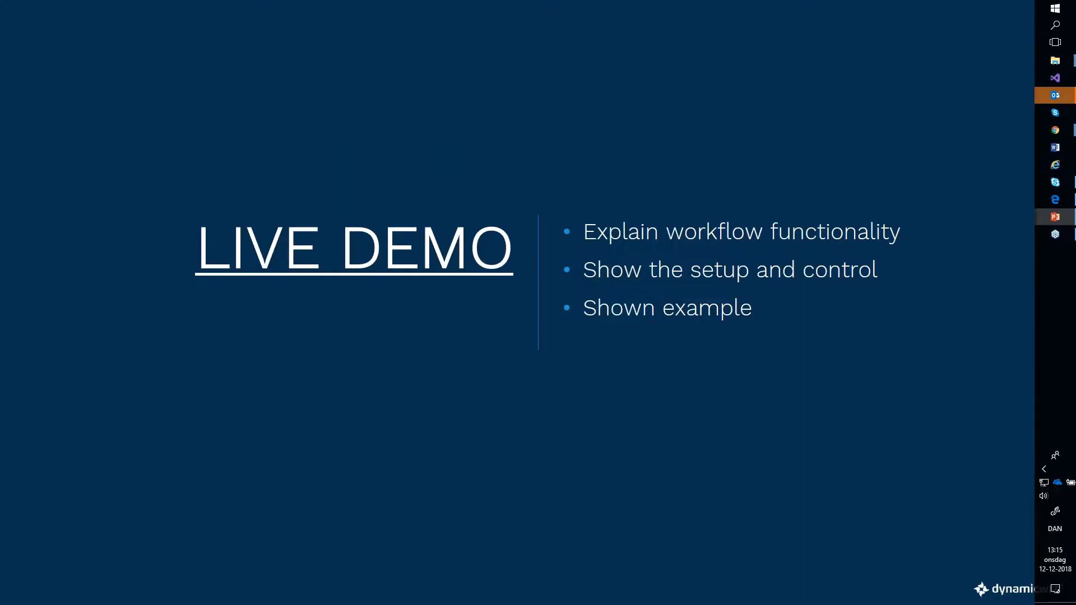
{"action": "key", "text": "alt+Tab"}
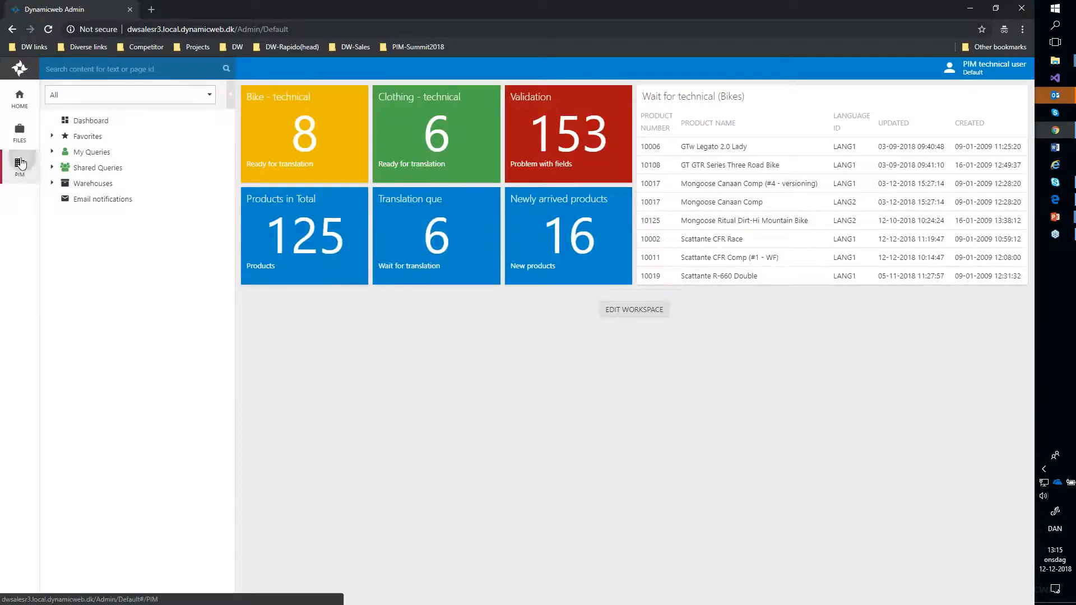
{"action": "left_click", "coordinate": [19, 165]}
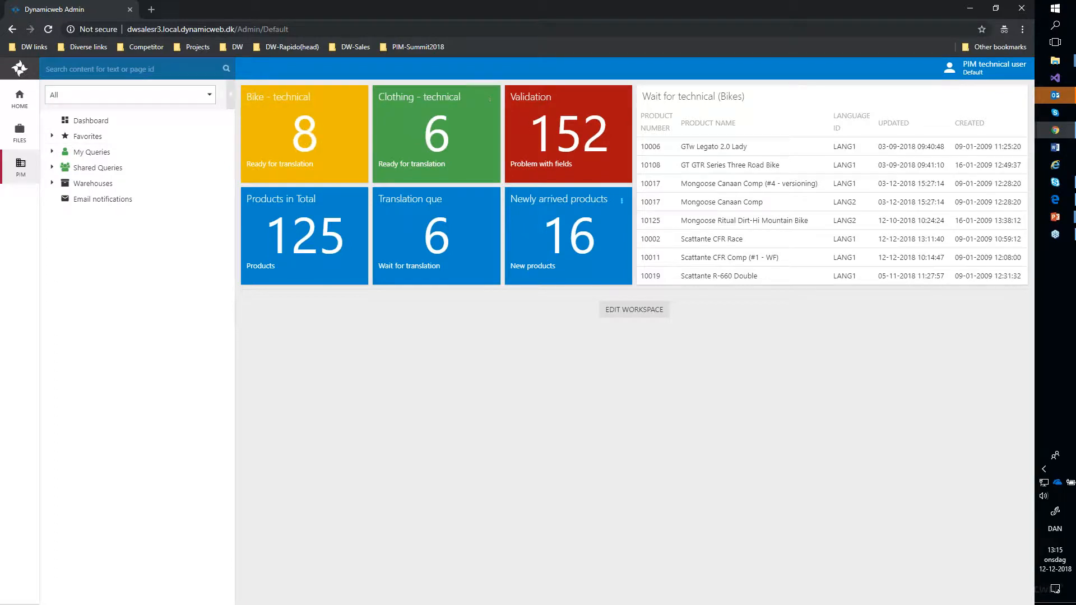
{"action": "left_click", "coordinate": [52, 167]}
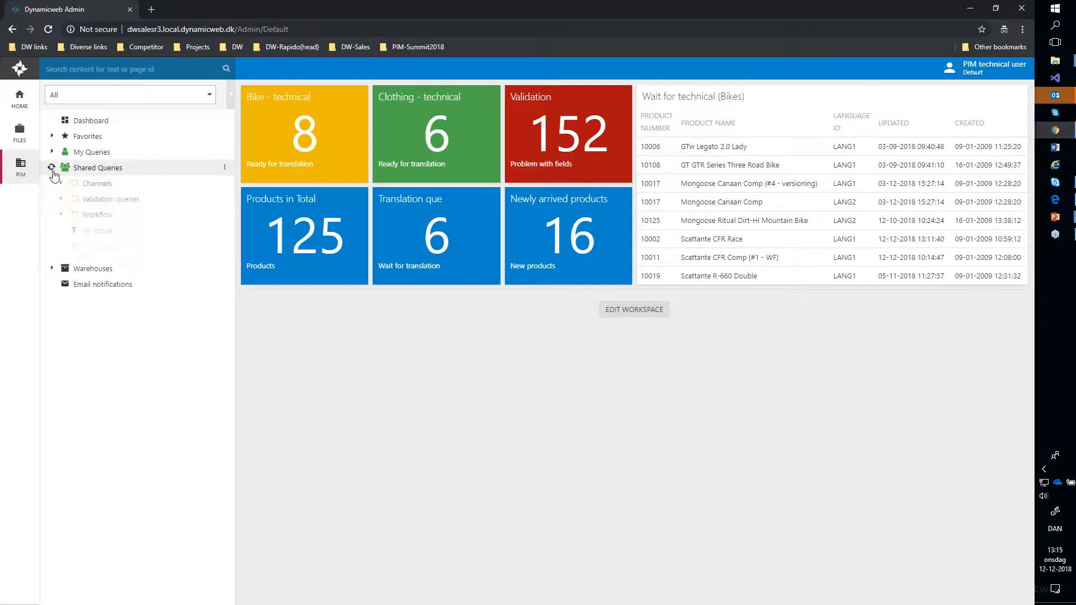
{"action": "left_click", "coordinate": [97, 214]}
{"action": "left_click", "coordinate": [116, 246]}
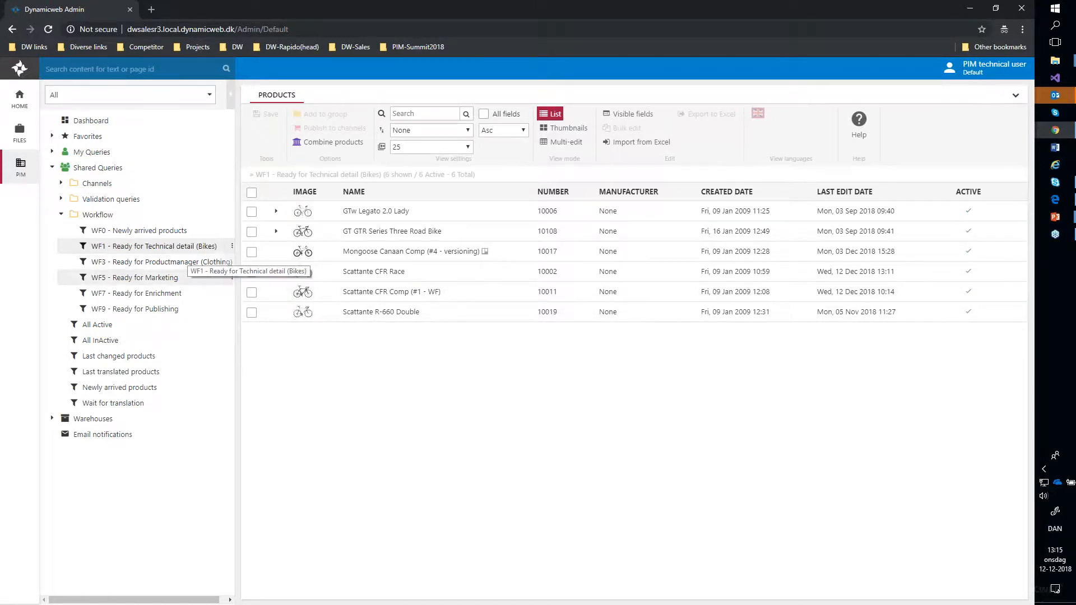
Step: Open Scattante CFR Comp (#1 - WF) from the list, review its equipment fields and set Gear to 21
{"action": "left_click", "coordinate": [384, 292]}
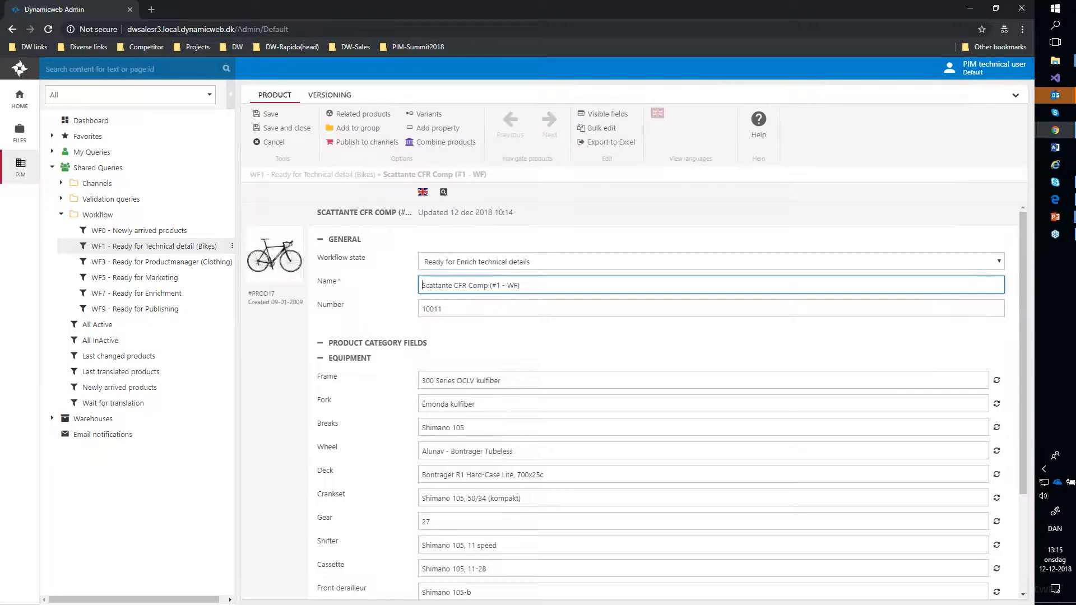
{"action": "scroll", "coordinate": [429, 333], "scroll_direction": "down", "scroll_amount": 1}
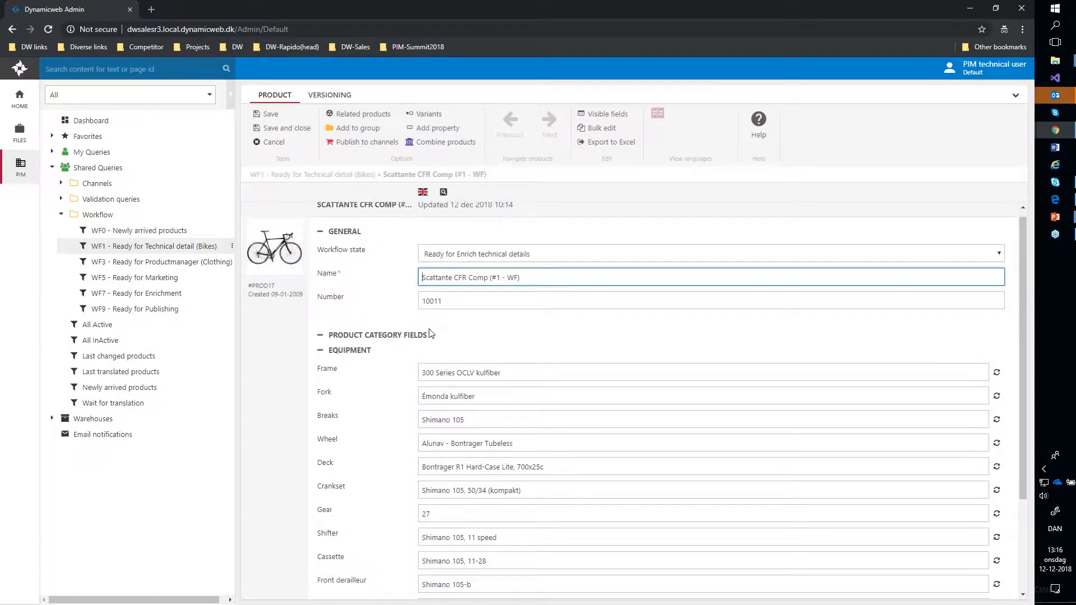
{"action": "scroll", "coordinate": [430, 333], "scroll_direction": "down", "scroll_amount": 2}
{"action": "scroll", "coordinate": [469, 425], "scroll_direction": "up", "scroll_amount": 2}
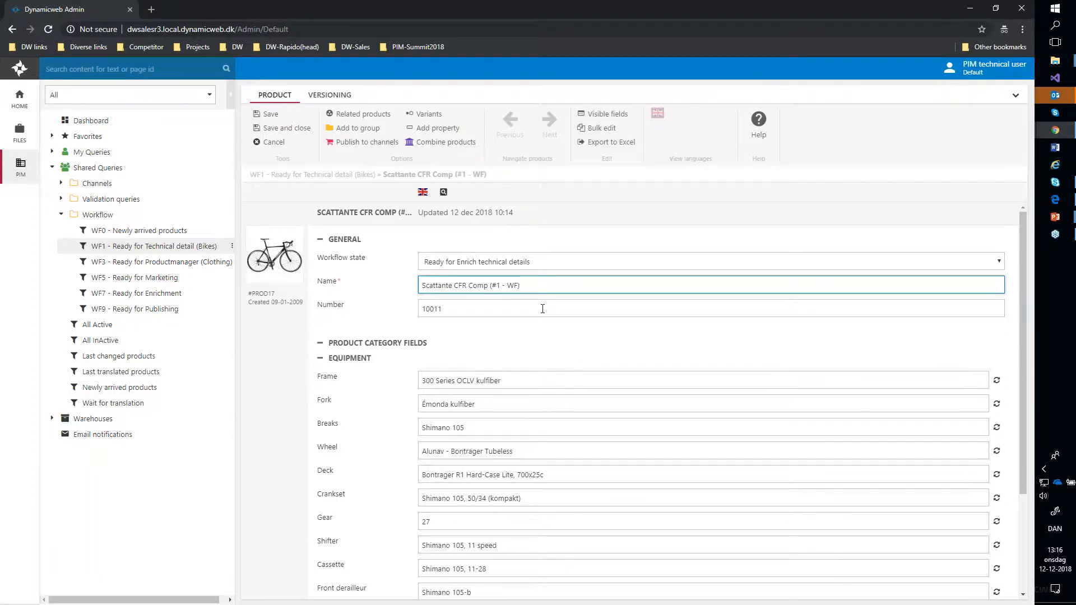
{"action": "scroll", "coordinate": [481, 359], "scroll_direction": "down", "scroll_amount": 3}
{"action": "left_click_drag", "start_coordinate": [441, 389], "coordinate": [380, 392]}
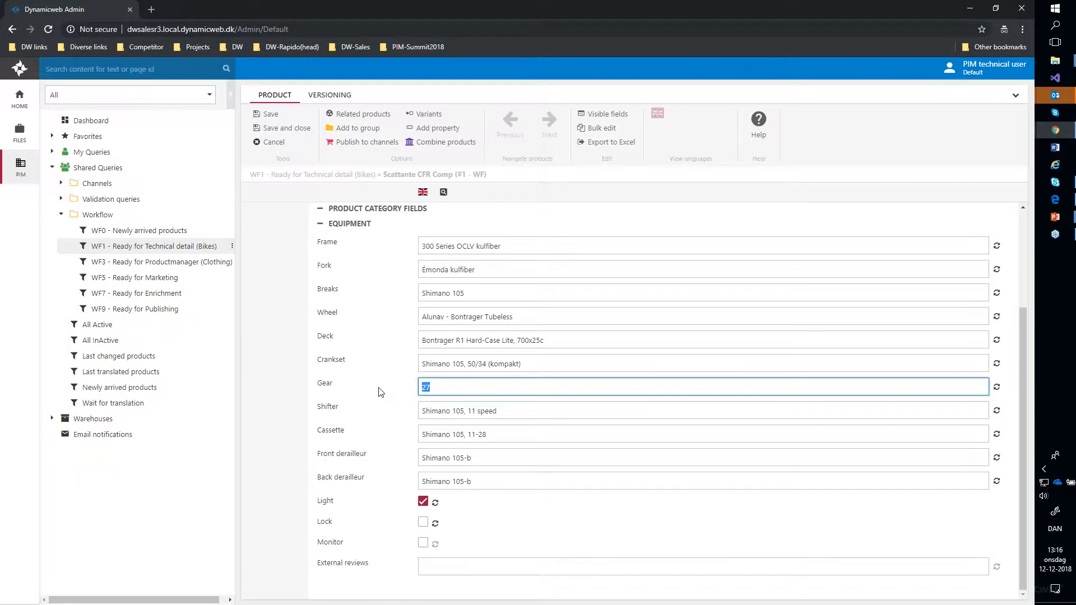
{"action": "type", "text": "2"}
{"action": "scroll", "coordinate": [381, 392], "scroll_direction": "up", "scroll_amount": 3}
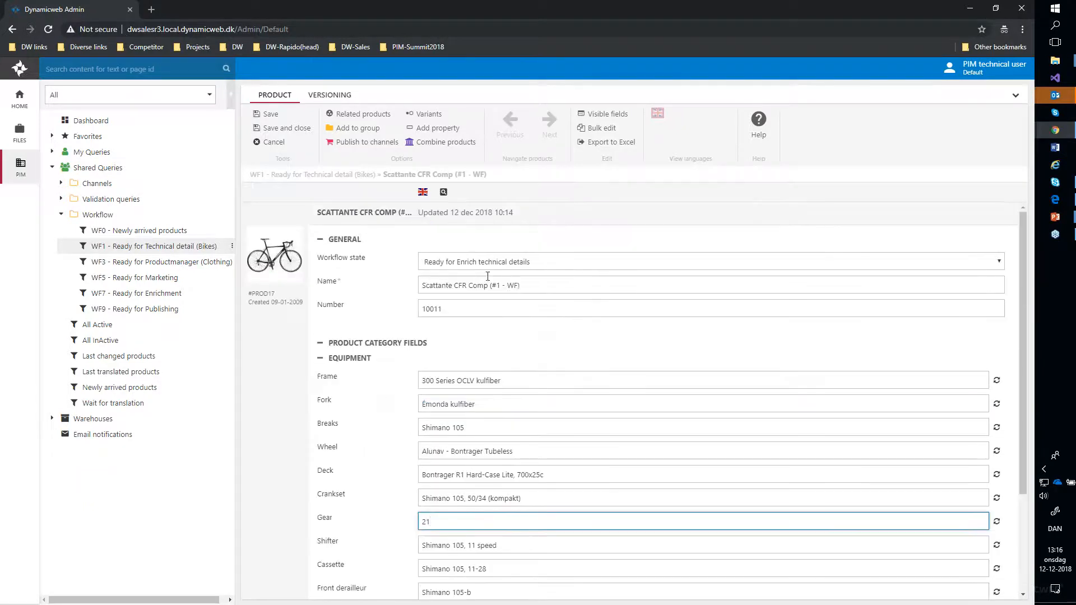
Step: Set the product's workflow state to Ready for Marketing, then save and close it
{"action": "left_click", "coordinate": [487, 265]}
{"action": "left_click", "coordinate": [488, 317]}
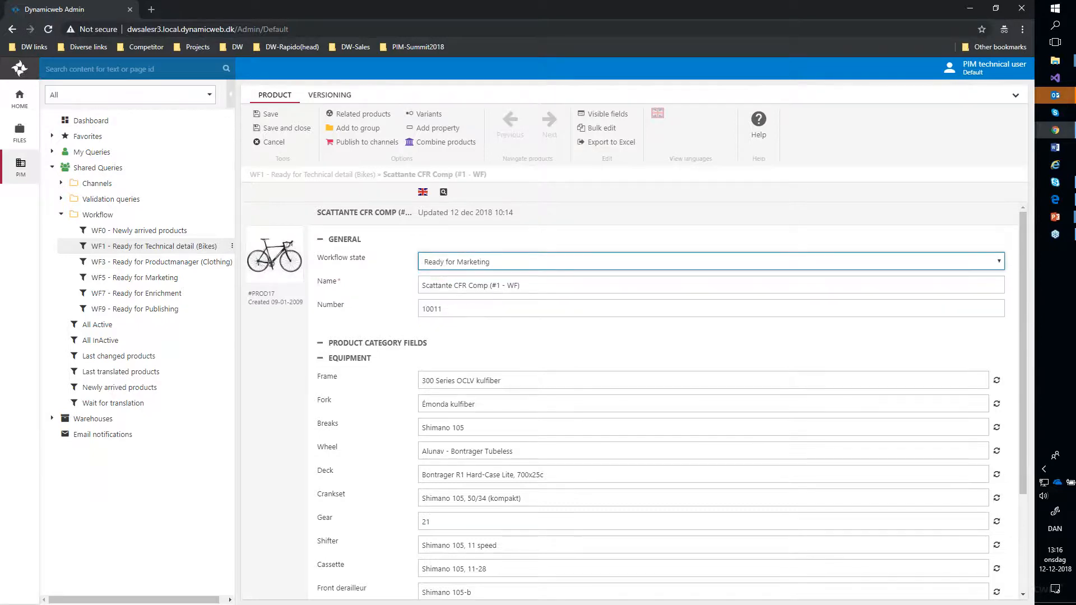
{"action": "left_click", "coordinate": [266, 114]}
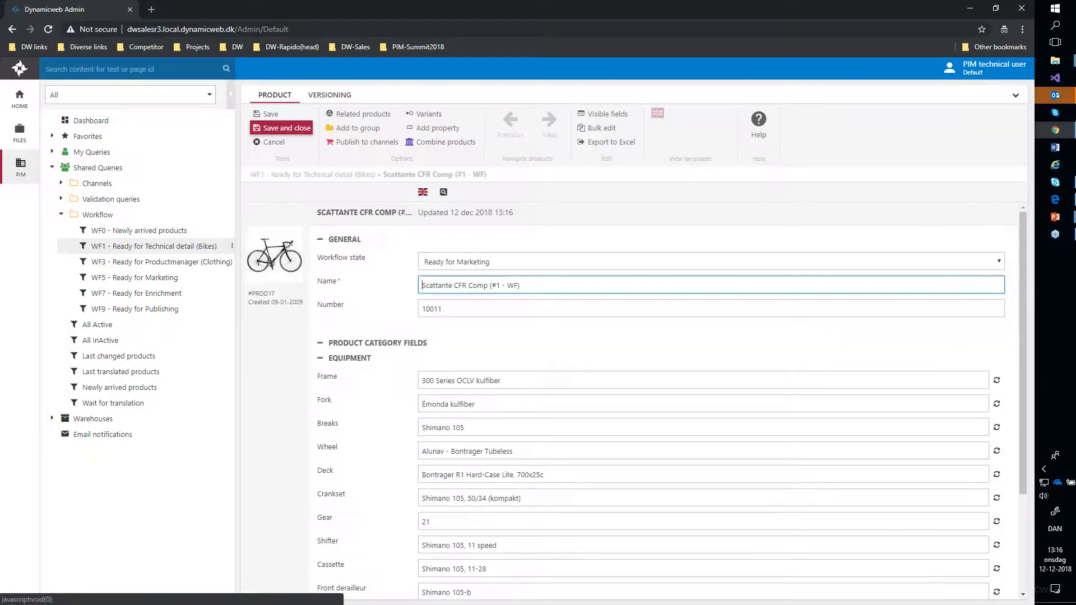
{"action": "left_click", "coordinate": [280, 128]}
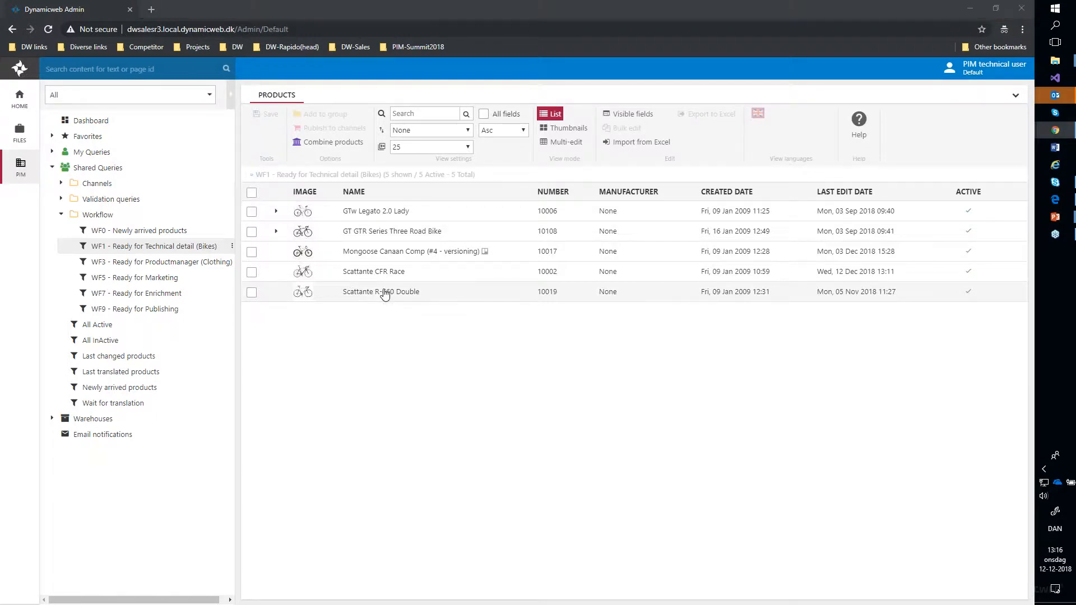
Step: Switch back to the system administrator's browser session and list the products of the shared workflow query WF5 - Ready for Marketing
{"action": "key", "text": "alt+Tab"}
{"action": "key", "text": "alt+Tab"}
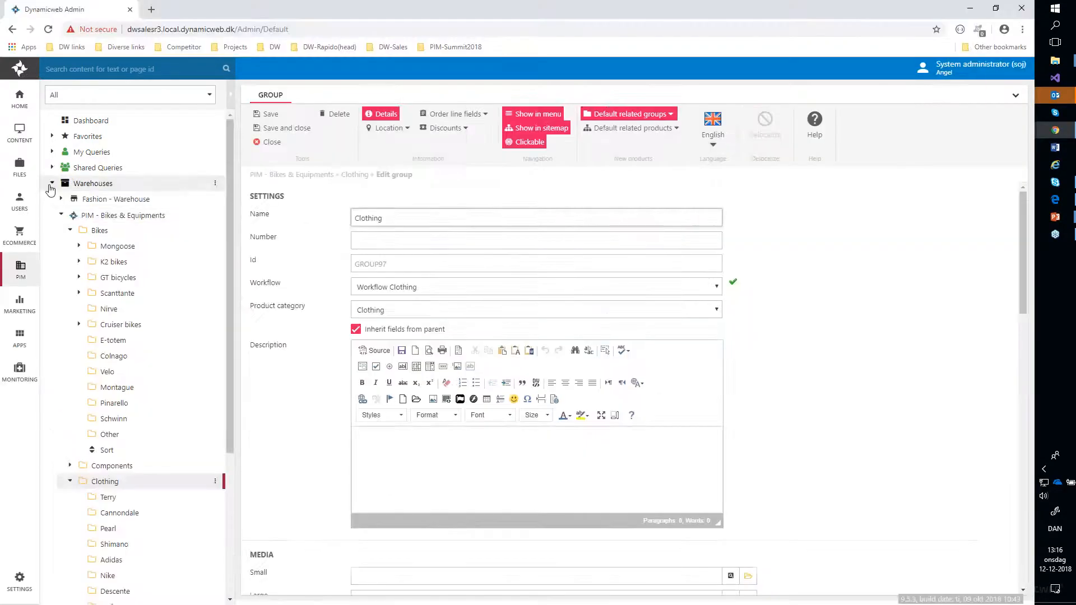
{"action": "left_click", "coordinate": [52, 167]}
{"action": "left_click", "coordinate": [84, 215]}
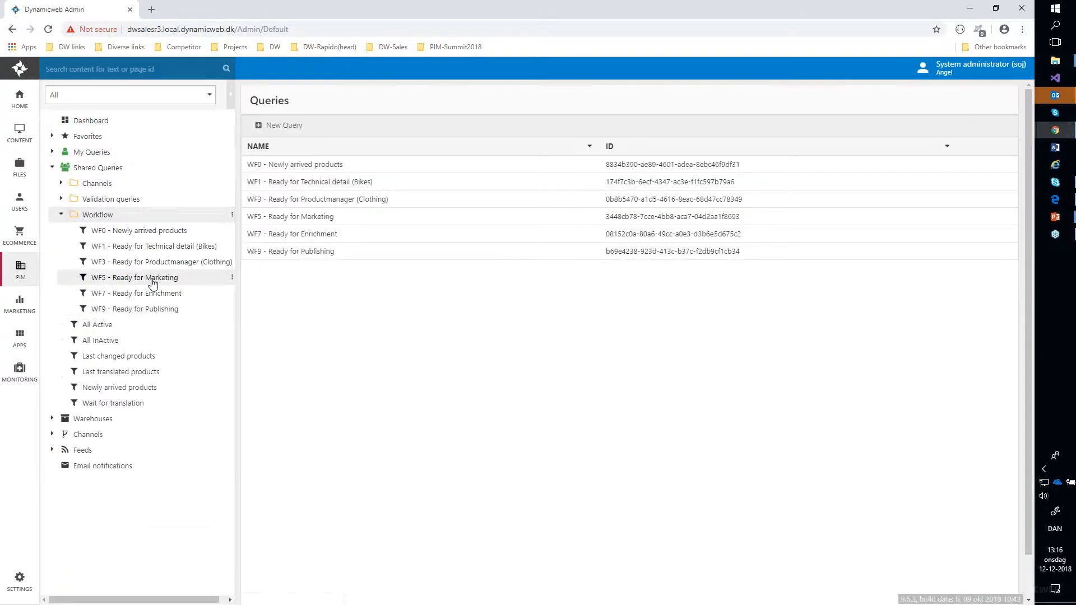
{"action": "left_click", "coordinate": [146, 278]}
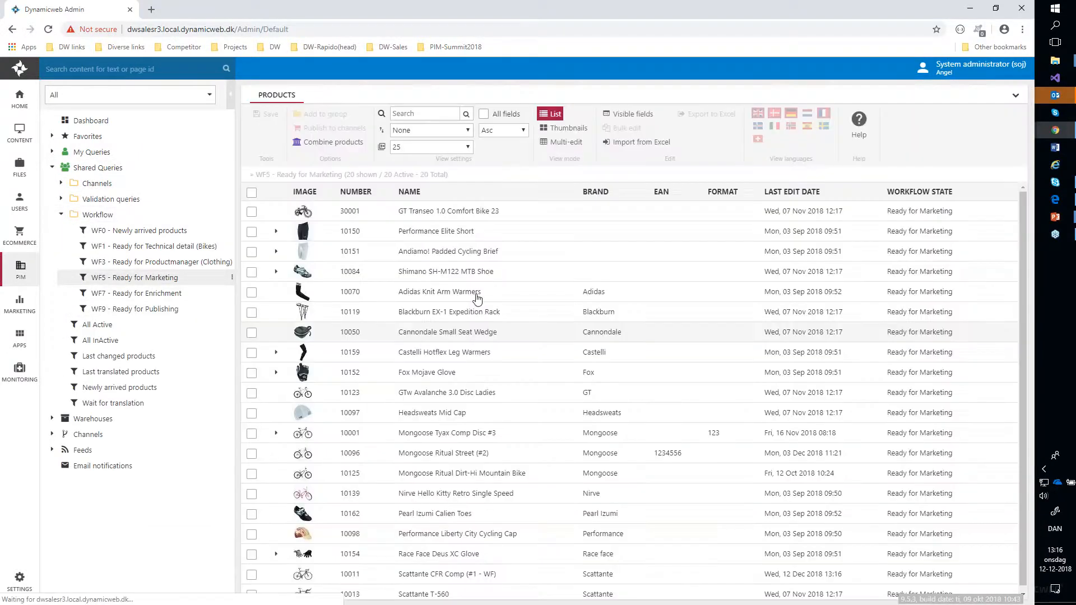
{"action": "scroll", "coordinate": [424, 571], "scroll_direction": "down", "scroll_amount": 1}
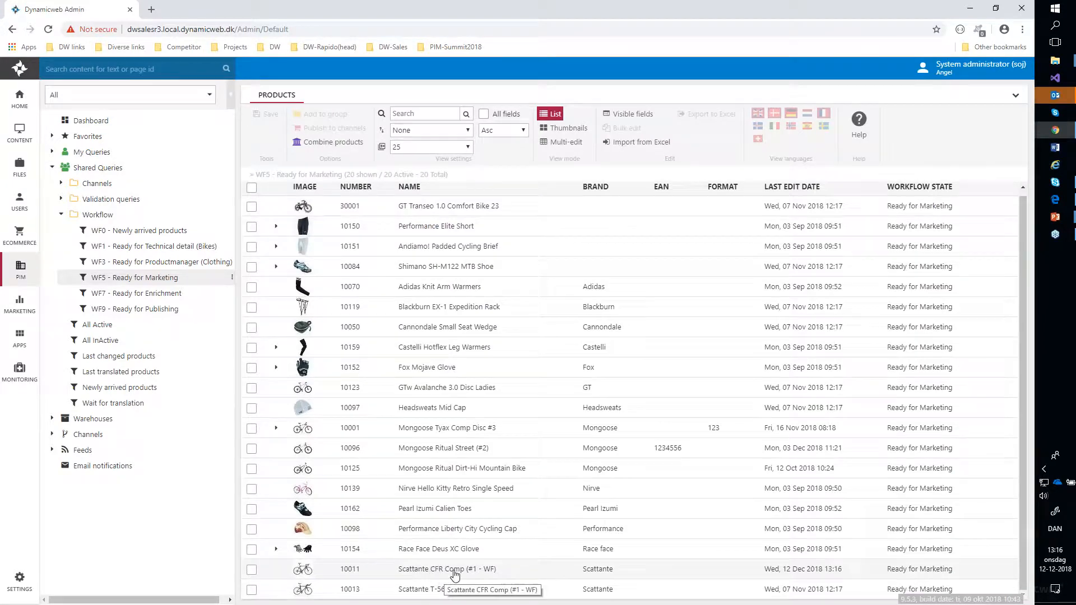
Step: Open Scattante CFR Comp (#1 - WF) from the marketing list and examine its texts, images and product fields across the languages
{"action": "left_click", "coordinate": [453, 569]}
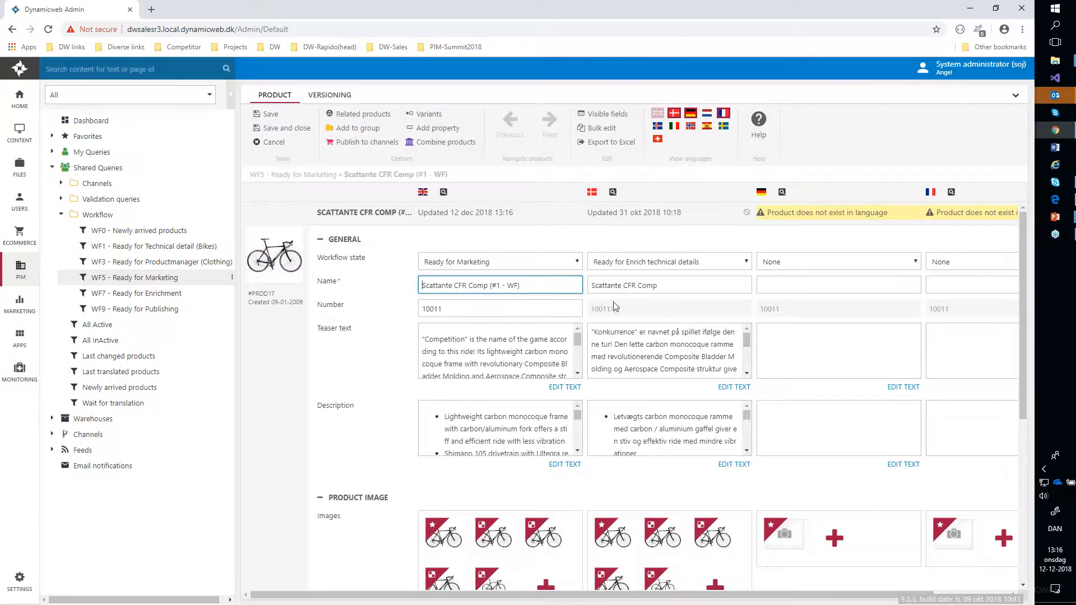
{"action": "scroll", "coordinate": [531, 388], "scroll_direction": "down", "scroll_amount": 1}
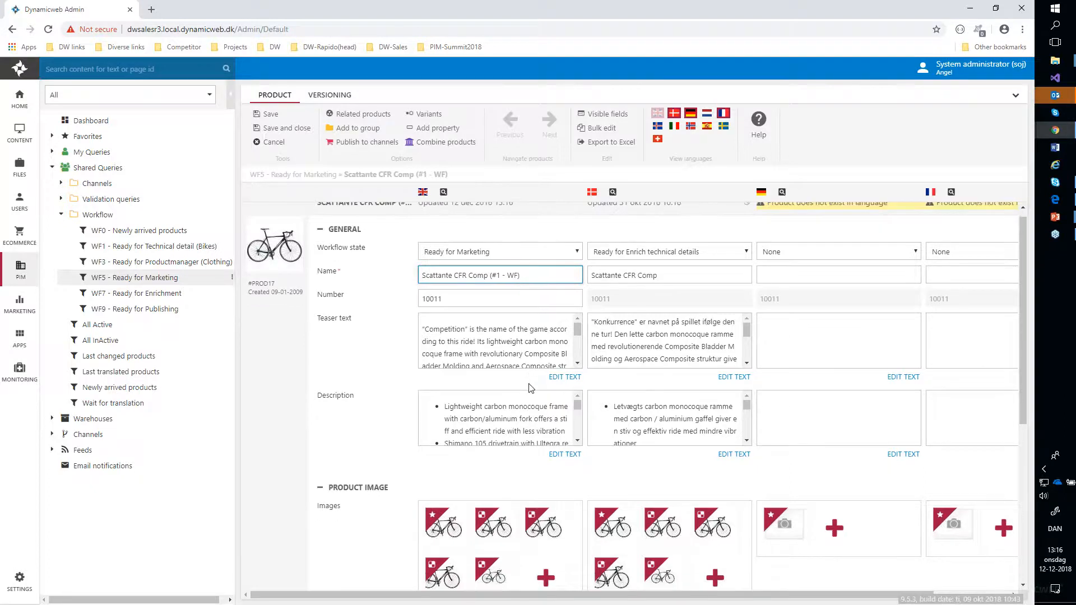
{"action": "scroll", "coordinate": [531, 388], "scroll_direction": "down", "scroll_amount": 2}
{"action": "left_click", "coordinate": [514, 284]}
{"action": "scroll", "coordinate": [514, 284], "scroll_direction": "up", "scroll_amount": 3}
{"action": "left_click", "coordinate": [524, 354]}
{"action": "scroll", "coordinate": [522, 441], "scroll_direction": "down", "scroll_amount": 3}
{"action": "scroll", "coordinate": [389, 432], "scroll_direction": "down", "scroll_amount": 5}
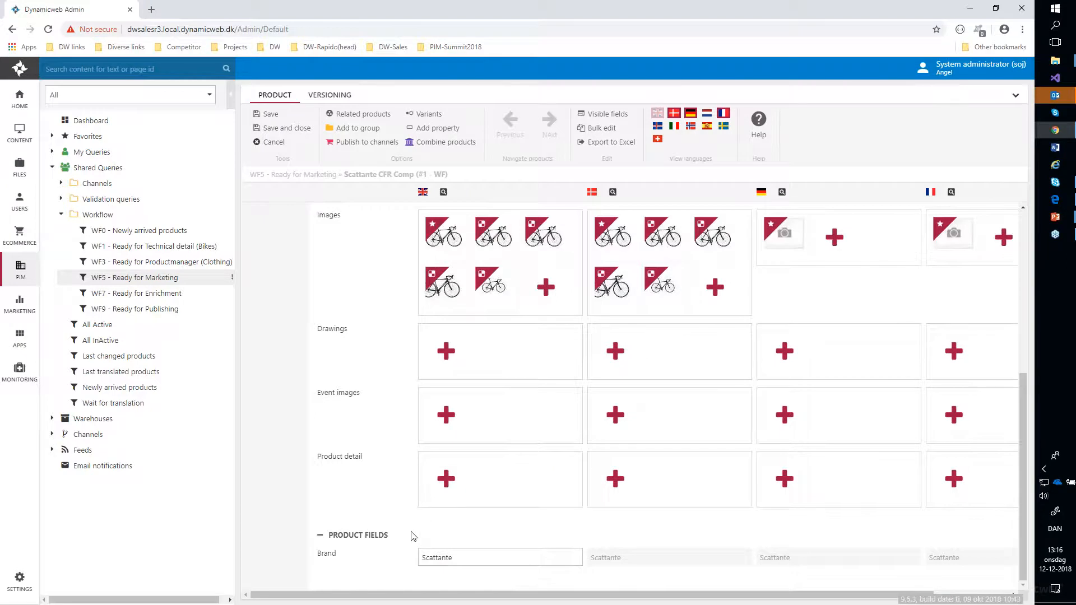
Step: Set the English workflow state of Scattante CFR Comp (#1 - WF) to Ready for Approval, then save and close the product
{"action": "scroll", "coordinate": [413, 535], "scroll_direction": "up", "scroll_amount": 1}
{"action": "scroll", "coordinate": [406, 392], "scroll_direction": "up", "scroll_amount": 4}
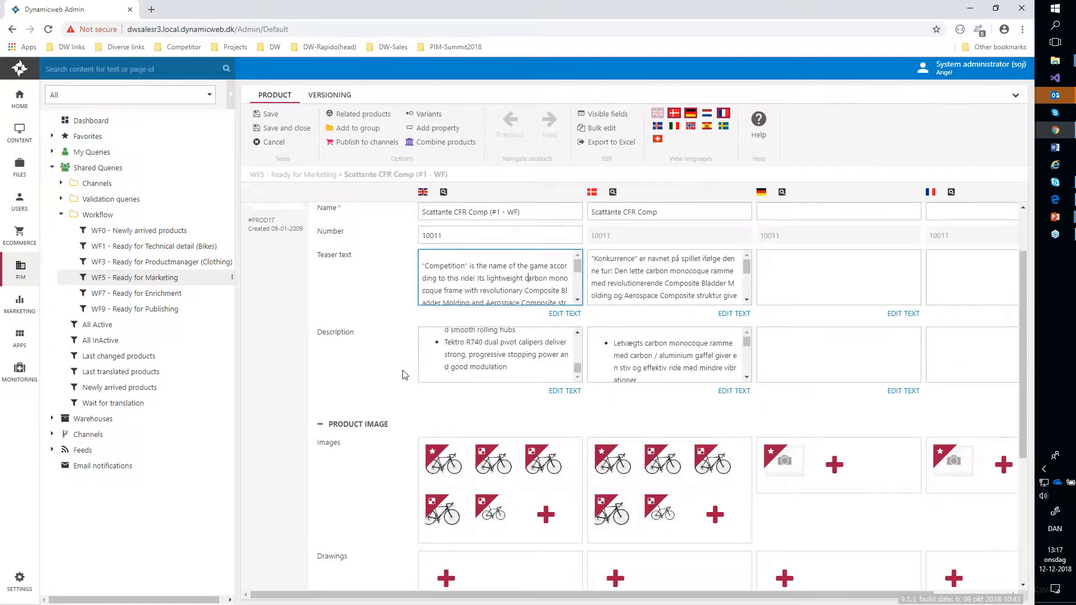
{"action": "scroll", "coordinate": [402, 374], "scroll_direction": "up", "scroll_amount": 2}
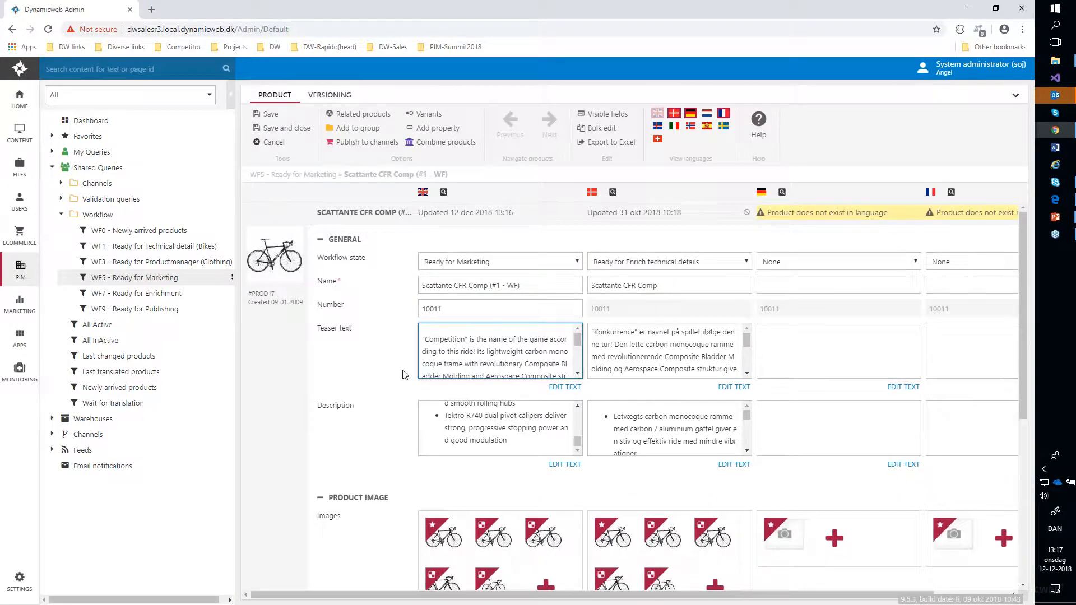
{"action": "left_click", "coordinate": [559, 267]}
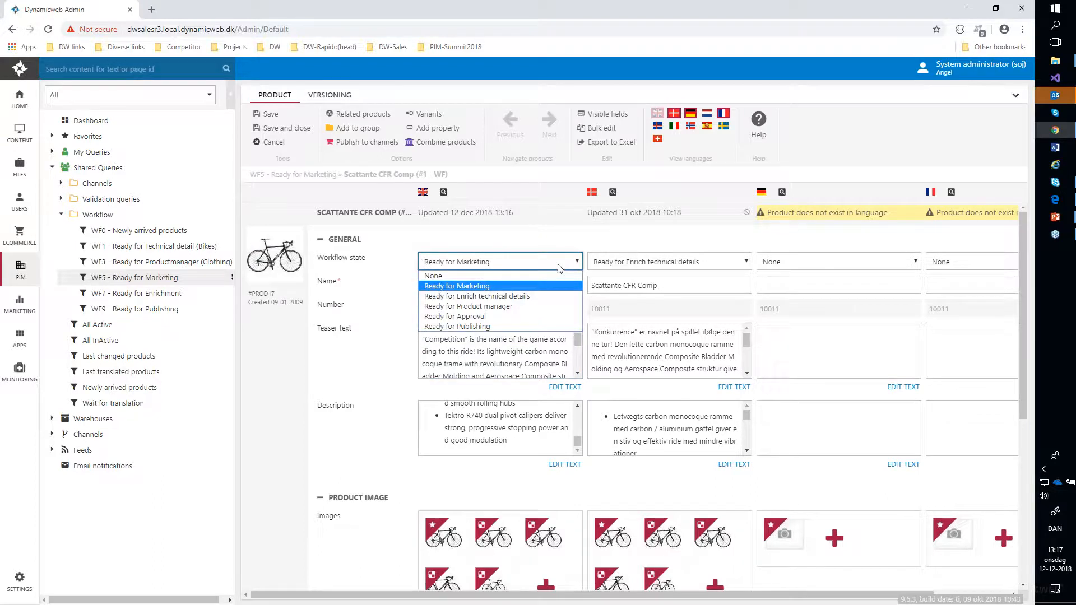
{"action": "key", "text": "Down"}
{"action": "key", "text": "Down"}
{"action": "key", "text": "Down"}
{"action": "key", "text": "Return"}
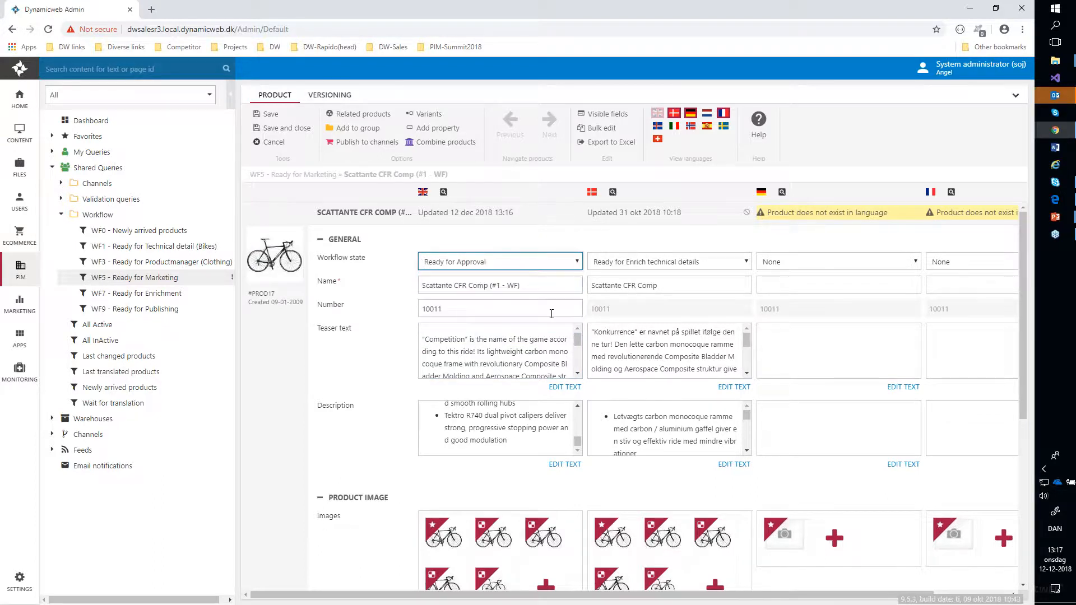
{"action": "left_click", "coordinate": [273, 116]}
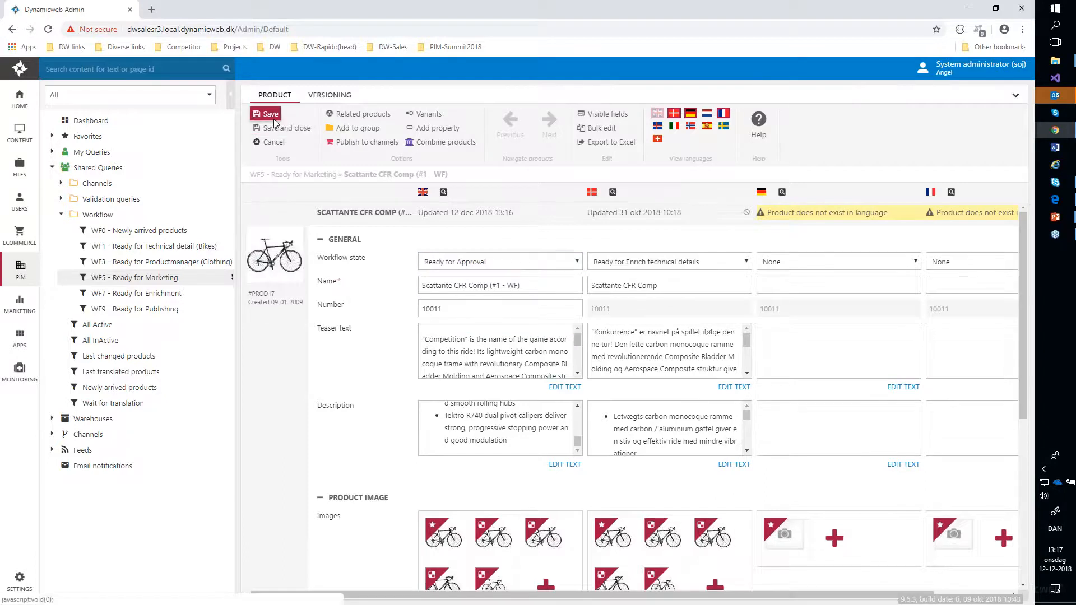
{"action": "left_click", "coordinate": [274, 118]}
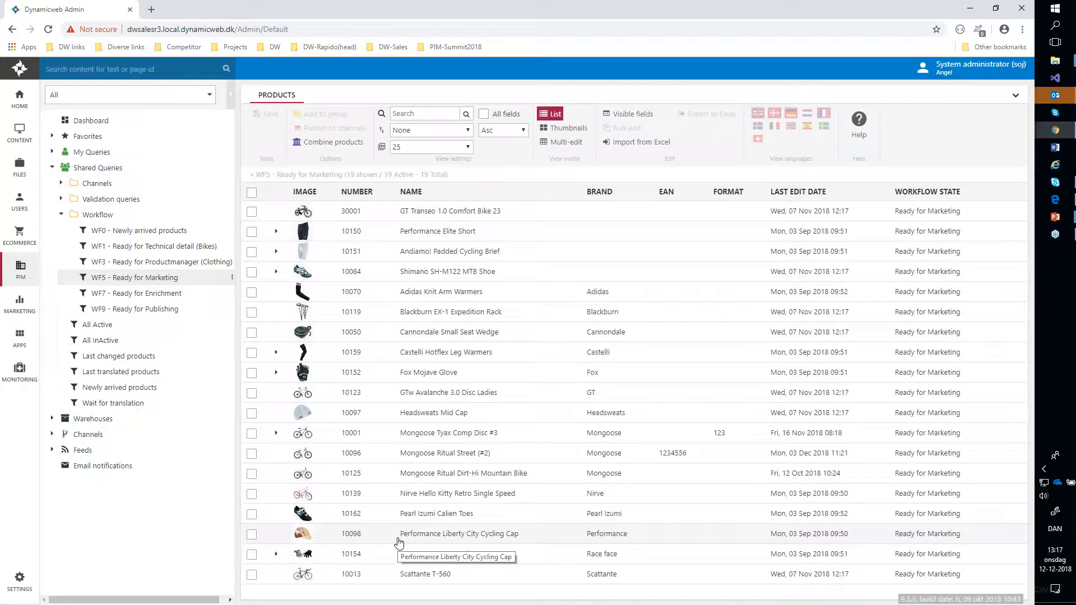
Step: Open Mongoose Ritual Street (#2) from the marketing list and review its English webshop preview
{"action": "left_click", "coordinate": [462, 454]}
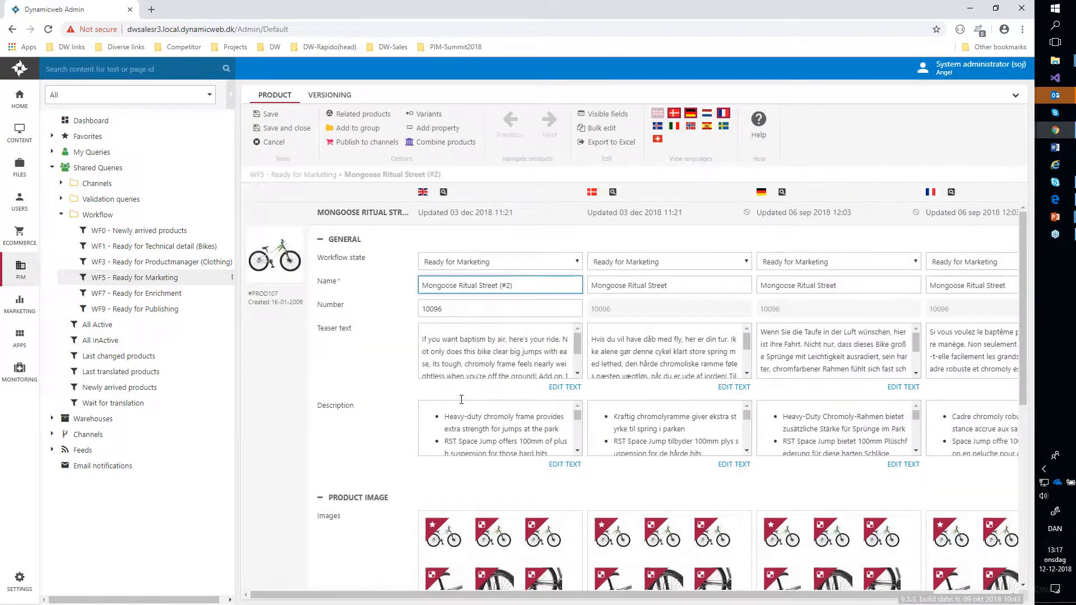
{"action": "left_click", "coordinate": [443, 192]}
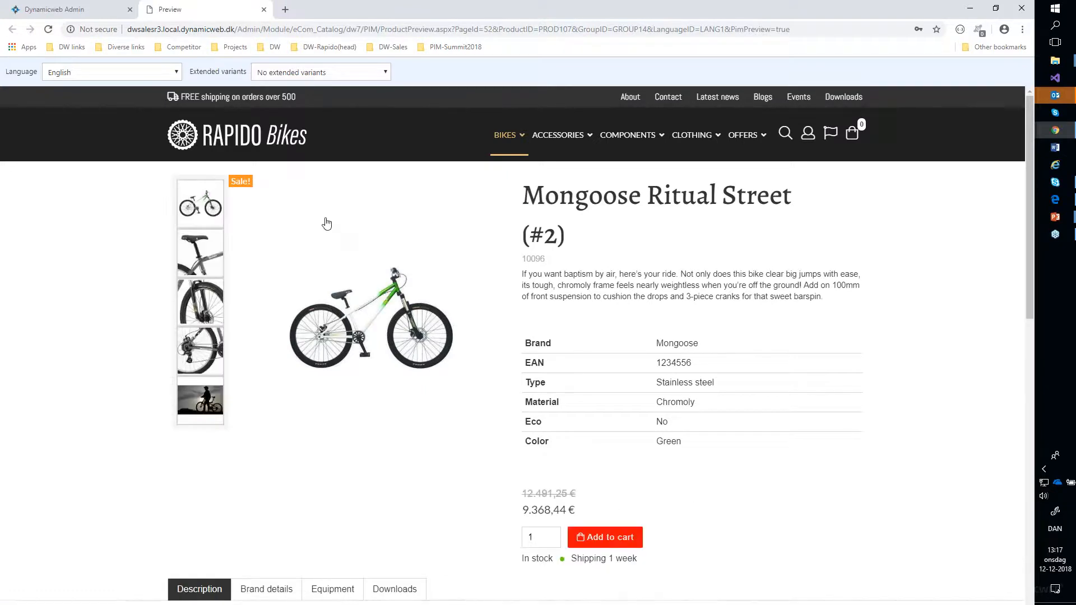
{"action": "scroll", "coordinate": [319, 231], "scroll_direction": "down", "scroll_amount": 6}
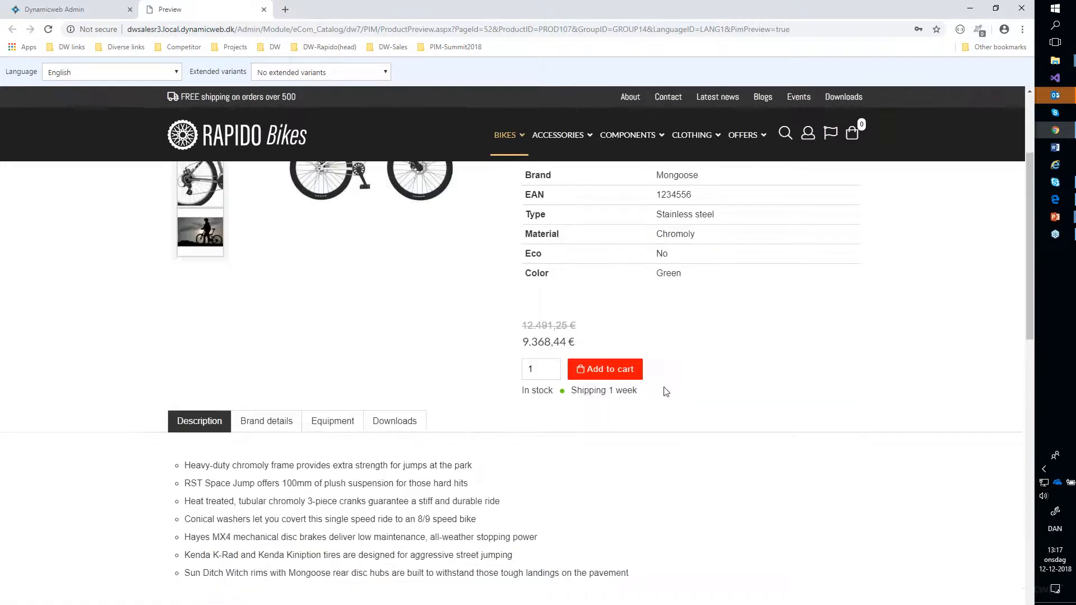
{"action": "scroll", "coordinate": [684, 391], "scroll_direction": "up", "scroll_amount": 6}
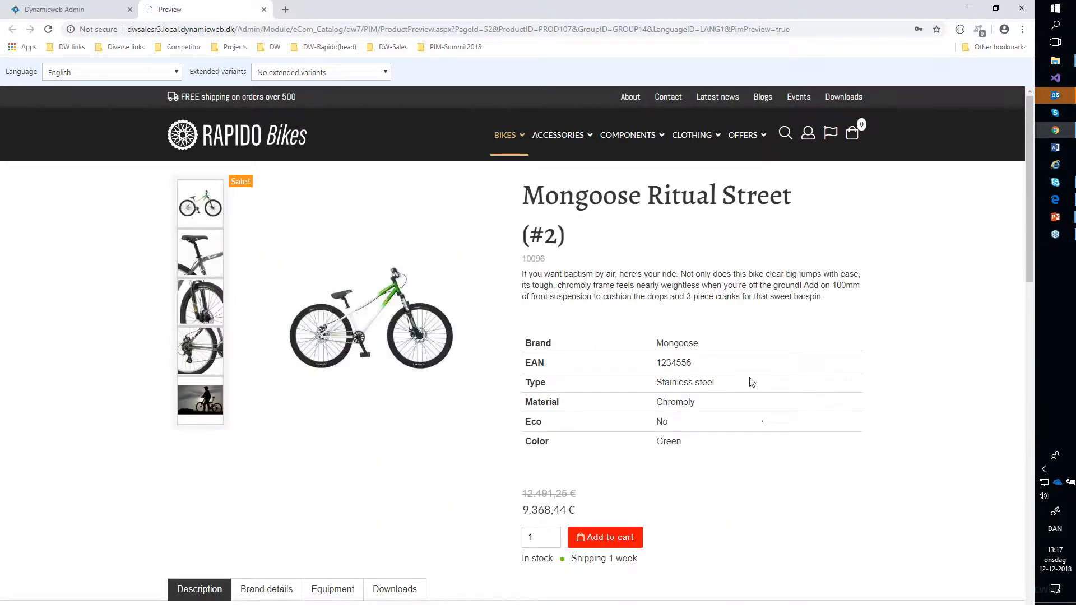
Step: View the product preview in Danish and French, then close the preview
{"action": "left_click", "coordinate": [296, 74]}
{"action": "left_click", "coordinate": [173, 71]}
{"action": "left_click", "coordinate": [170, 88]}
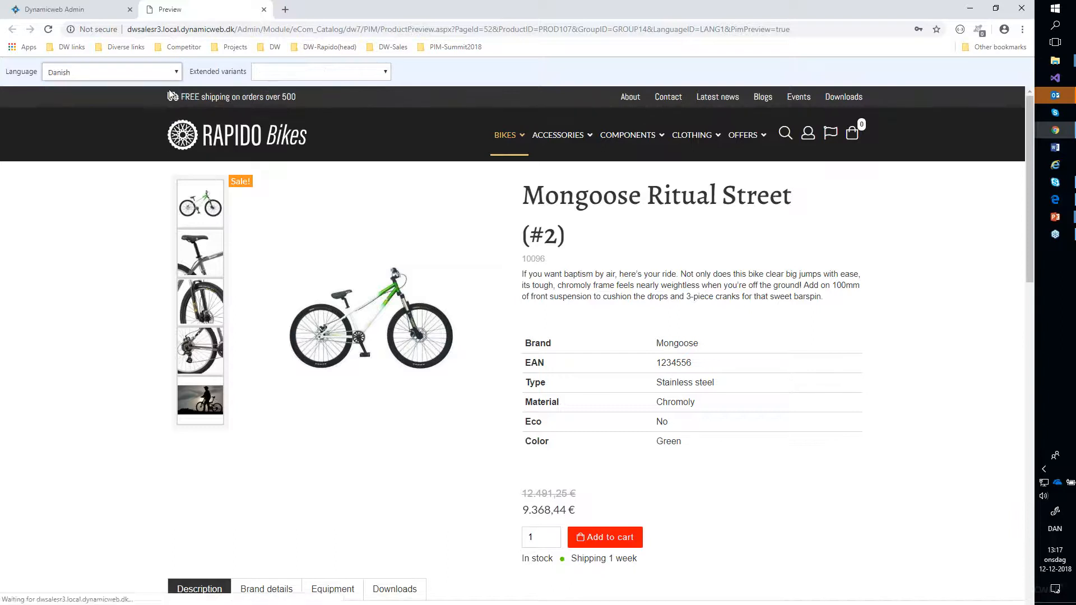
{"action": "left_click", "coordinate": [175, 67]}
{"action": "left_click", "coordinate": [169, 110]}
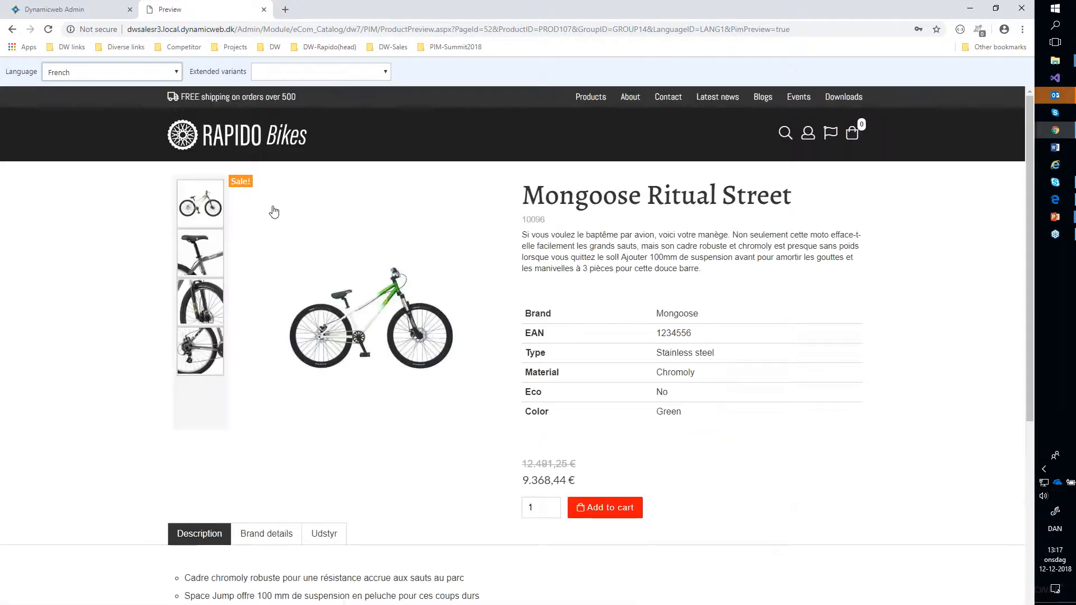
{"action": "left_click", "coordinate": [263, 10]}
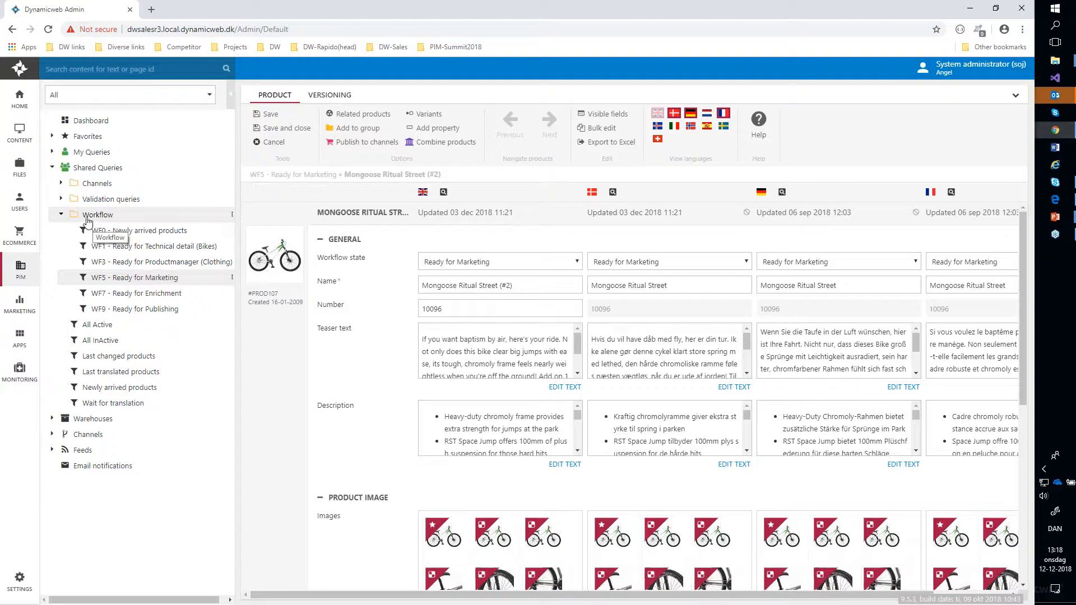
Step: Collapse the Workflow query folder, return to the PIM dashboard and switch to the PowerPoint slide show
{"action": "left_click", "coordinate": [61, 216]}
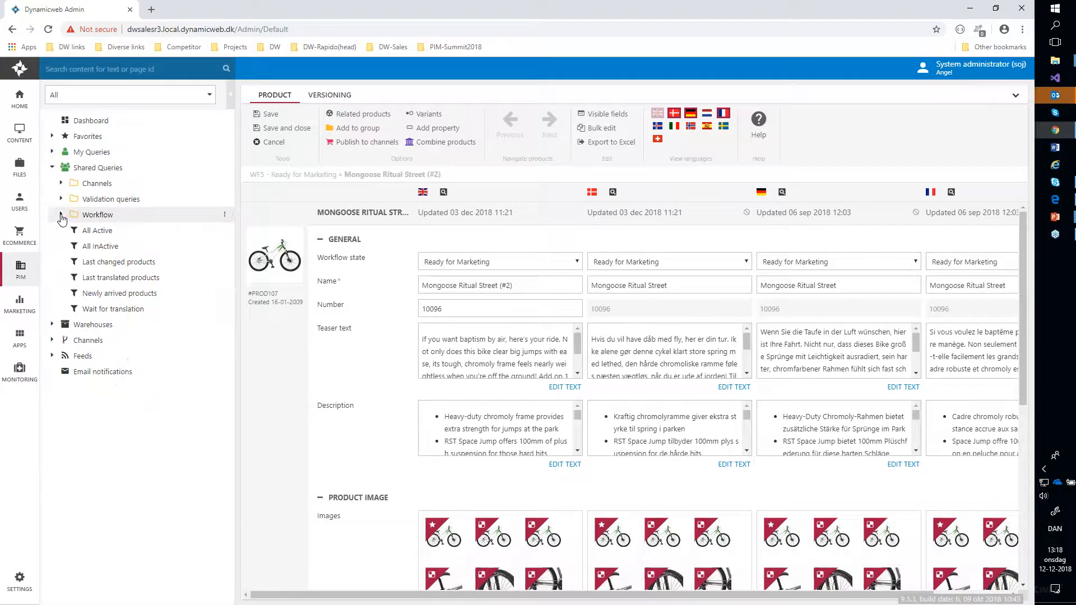
{"action": "left_click", "coordinate": [21, 276]}
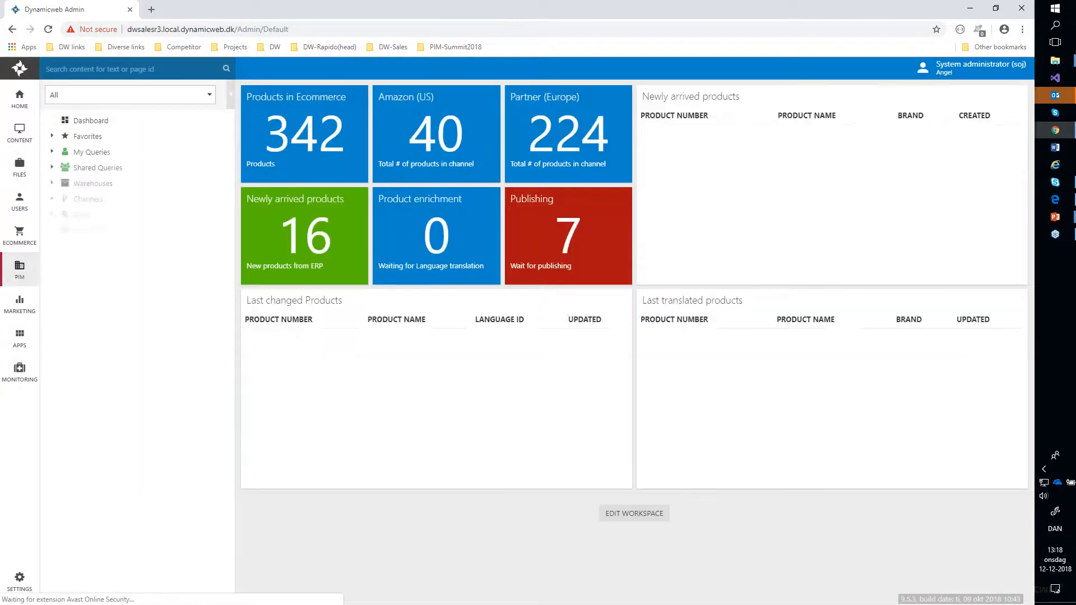
{"action": "key", "text": "alt+Tab"}
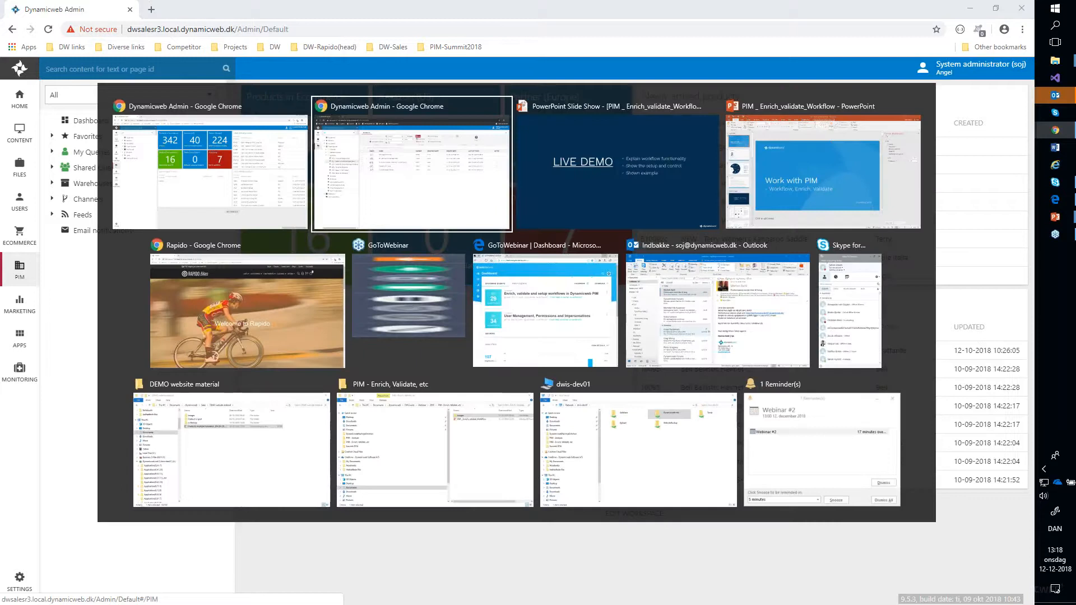
{"action": "key", "text": "alt+Tab"}
{"action": "left_click", "coordinate": [335, 248]}
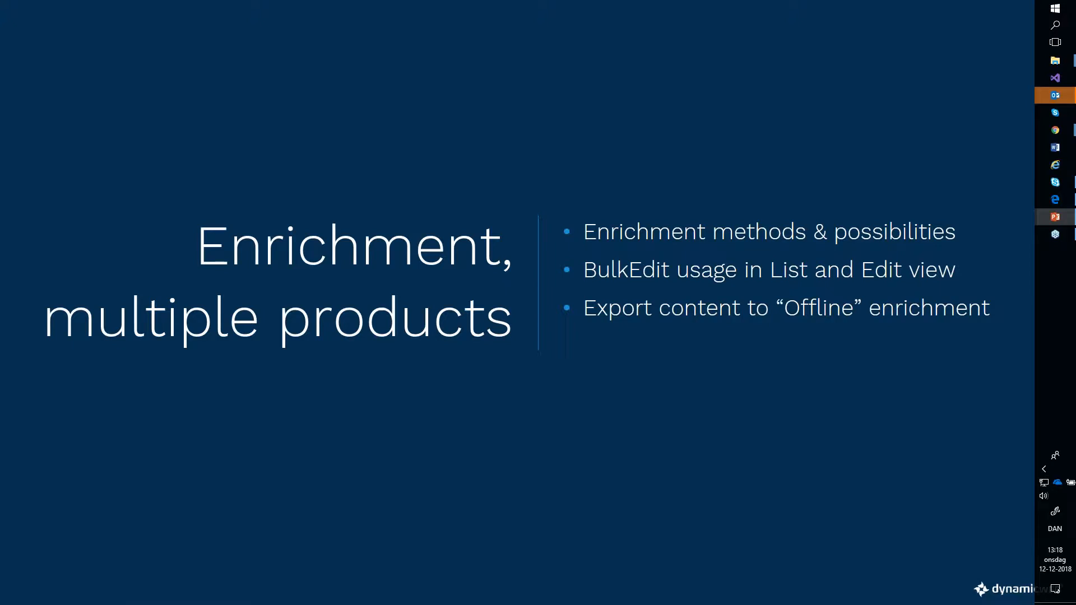
{"action": "key", "text": "Right"}
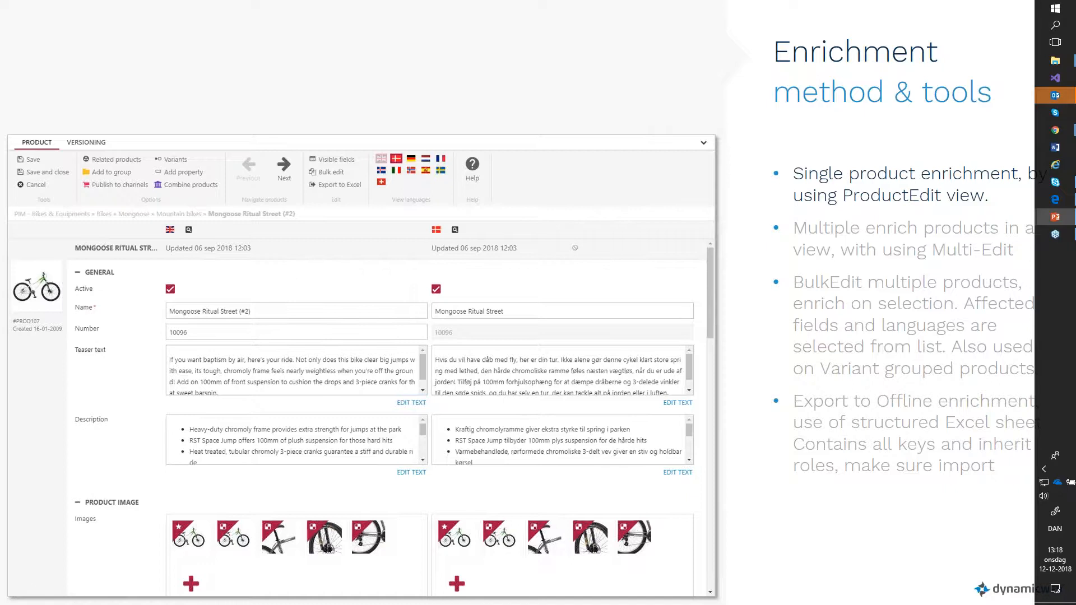
{"action": "left_click", "coordinate": [291, 191]}
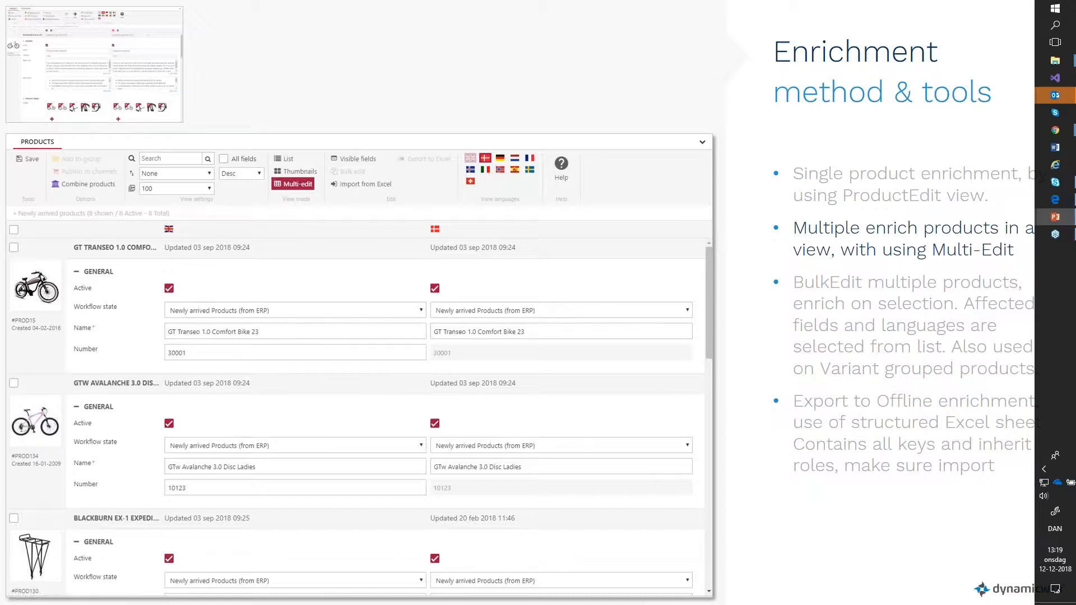
{"action": "key", "text": "Right"}
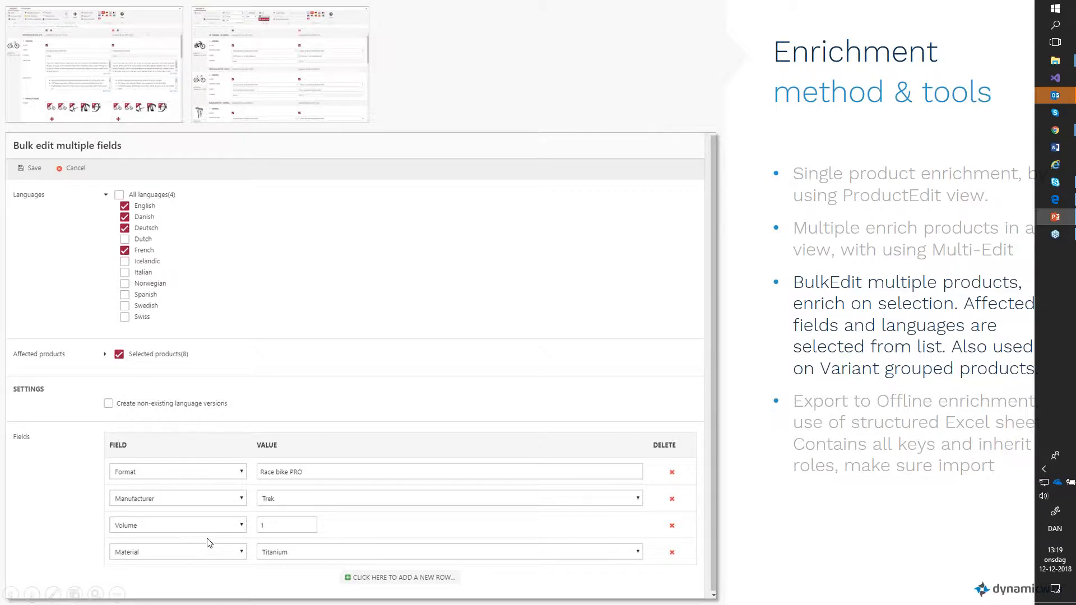
{"action": "left_click", "coordinate": [286, 427]}
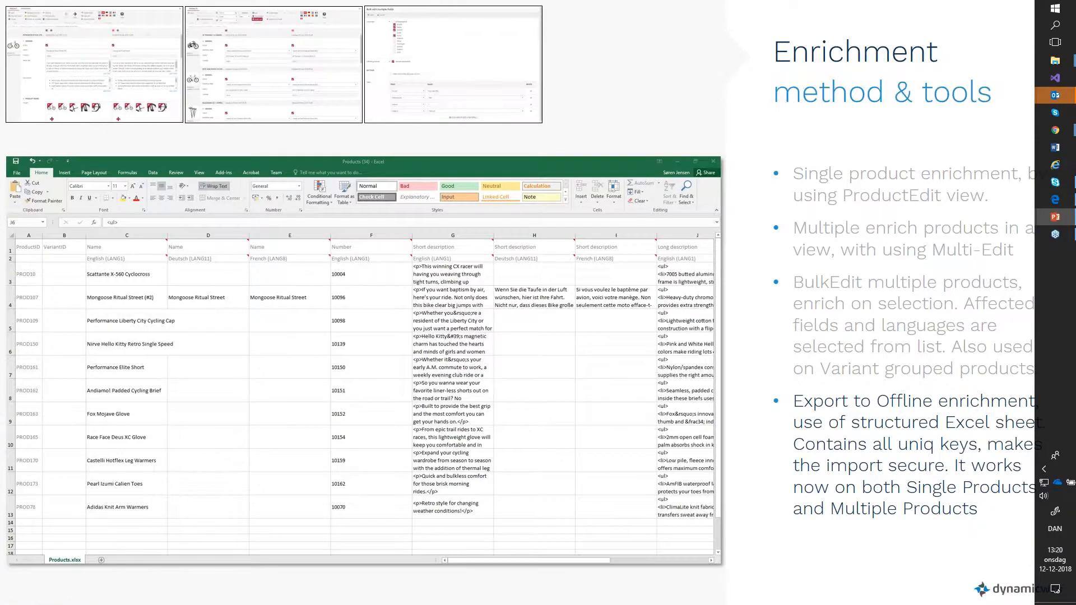
{"action": "key", "text": "Right"}
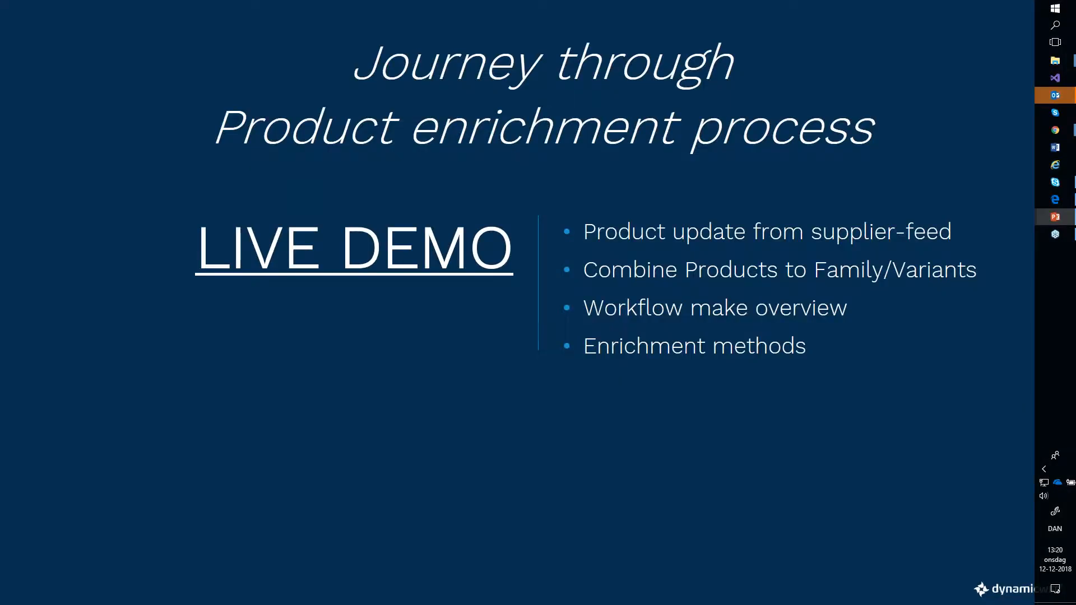
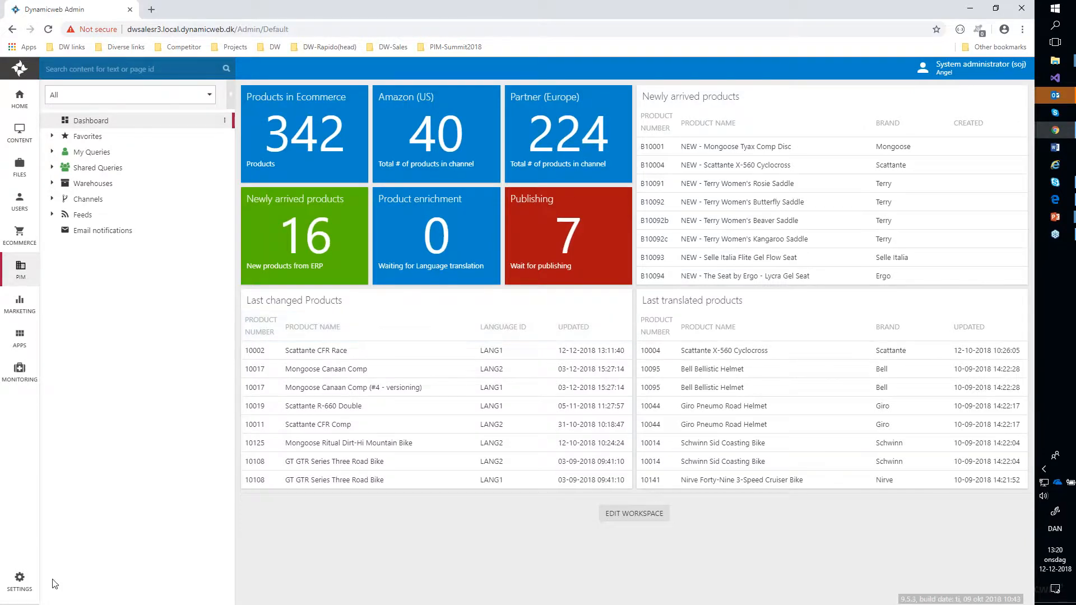
Step: Open the list of Data Integration activities in the system settings
{"action": "left_click", "coordinate": [19, 580]}
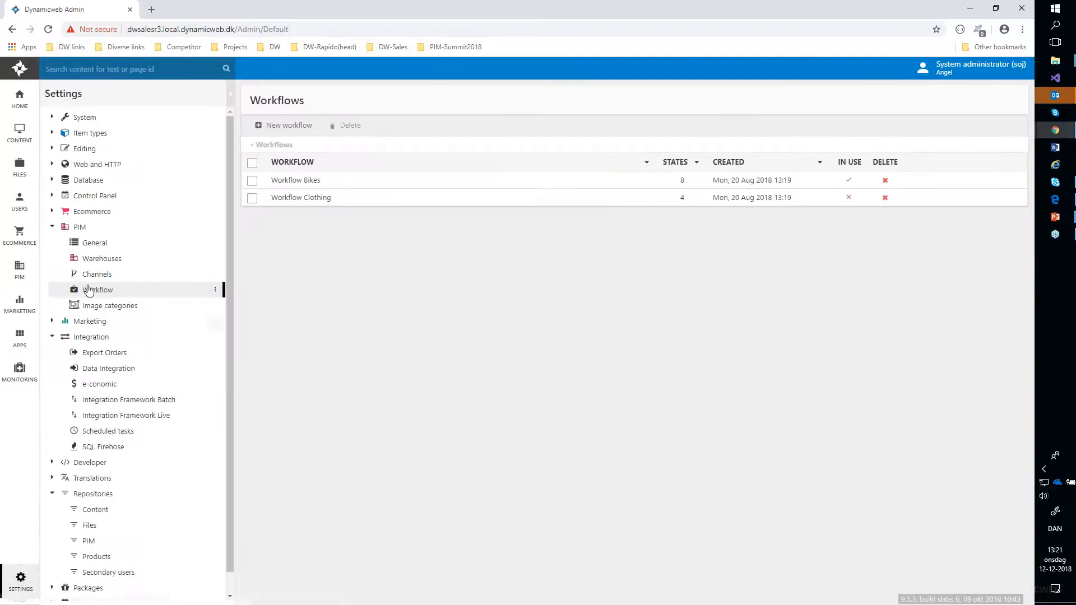
{"action": "left_click", "coordinate": [58, 234]}
{"action": "left_click", "coordinate": [54, 337]}
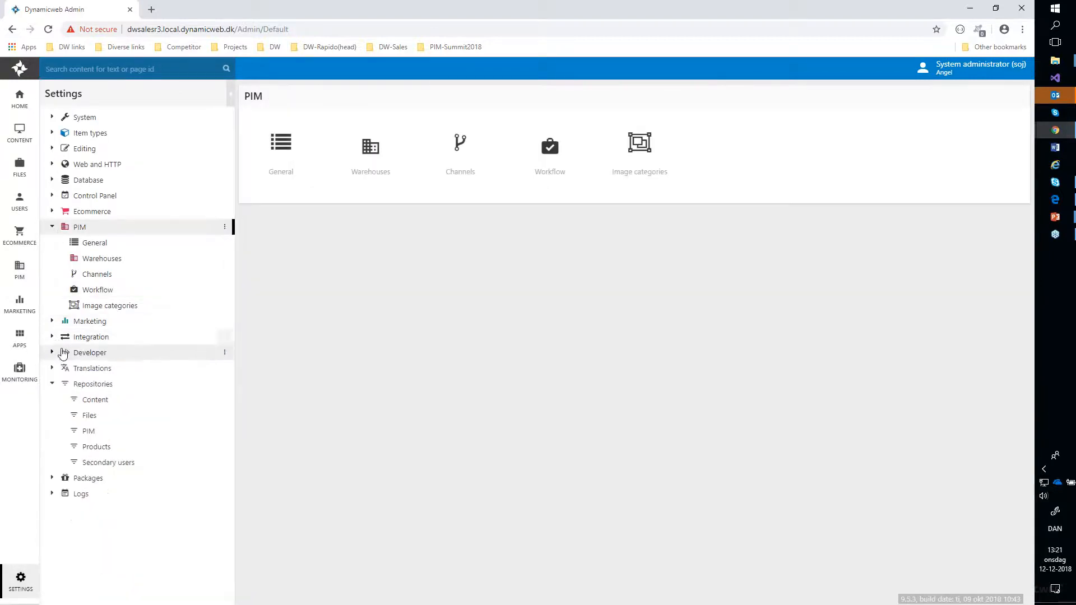
{"action": "left_click", "coordinate": [54, 338]}
{"action": "left_click", "coordinate": [95, 369]}
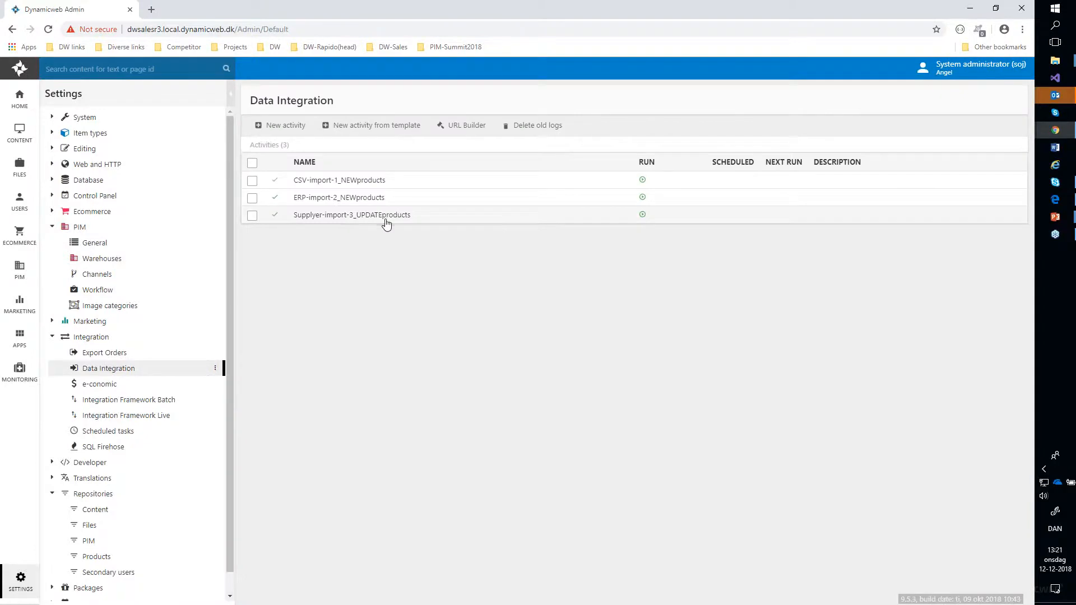
Step: Run the Supplyer-import-3_UPDATEproducts import activity and reload the activity list
{"action": "left_click", "coordinate": [642, 216]}
{"action": "left_click", "coordinate": [578, 95]}
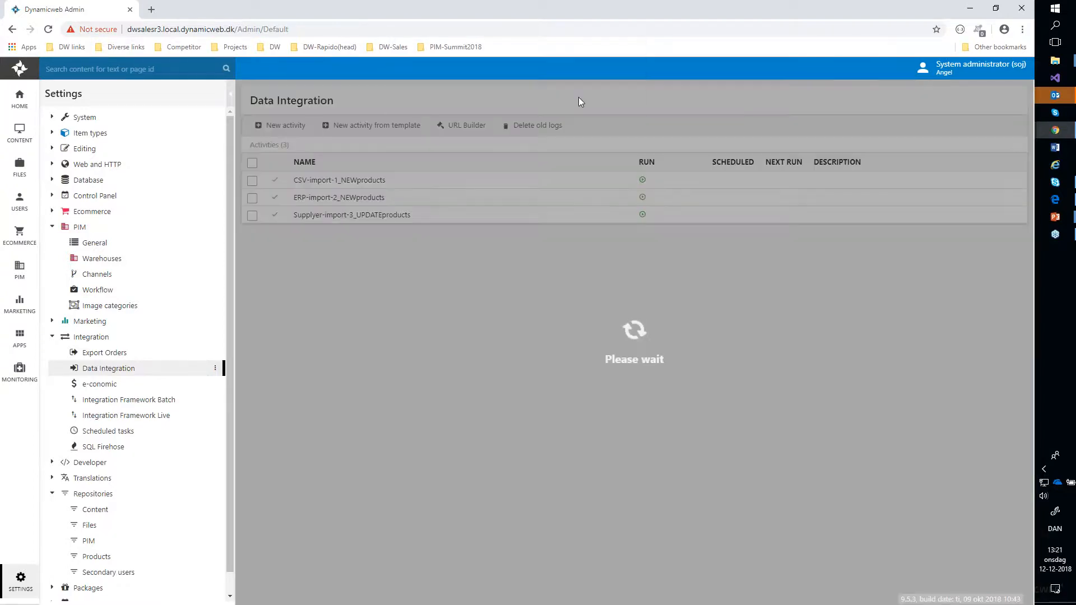
{"action": "left_click", "coordinate": [120, 370]}
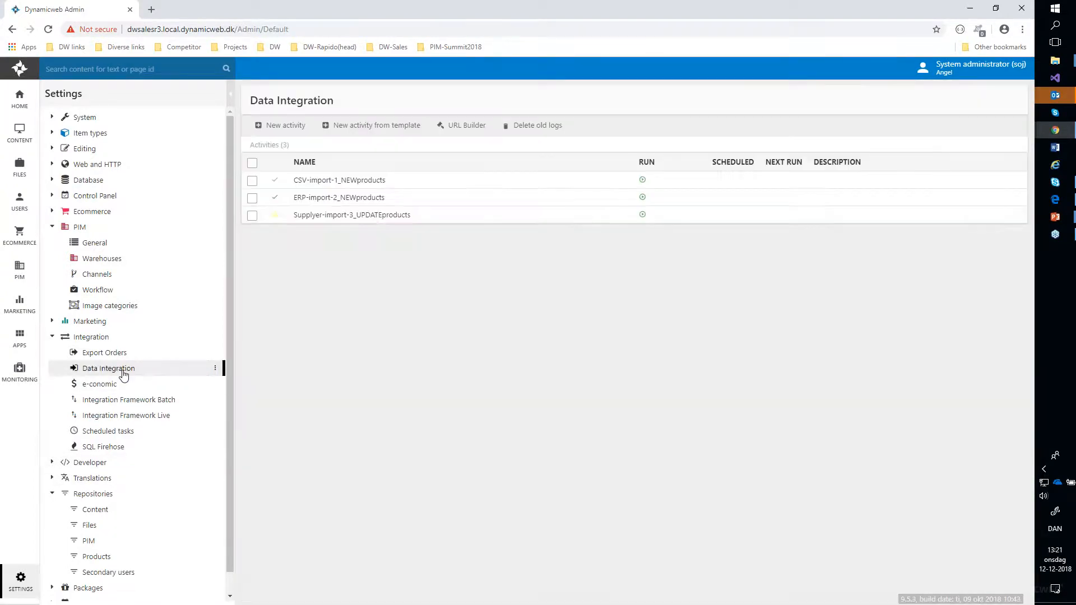
Step: Return to the PIM dashboard, refresh it until the imported data is reflected, and list the products behind the Product enrichment tile
{"action": "left_click", "coordinate": [23, 273]}
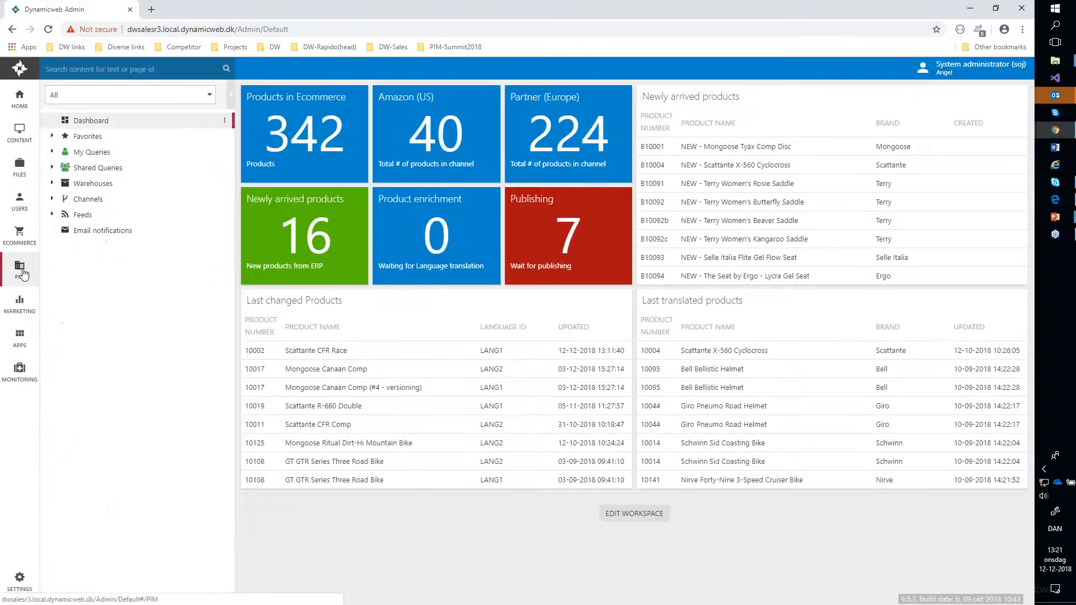
{"action": "left_click", "coordinate": [22, 274]}
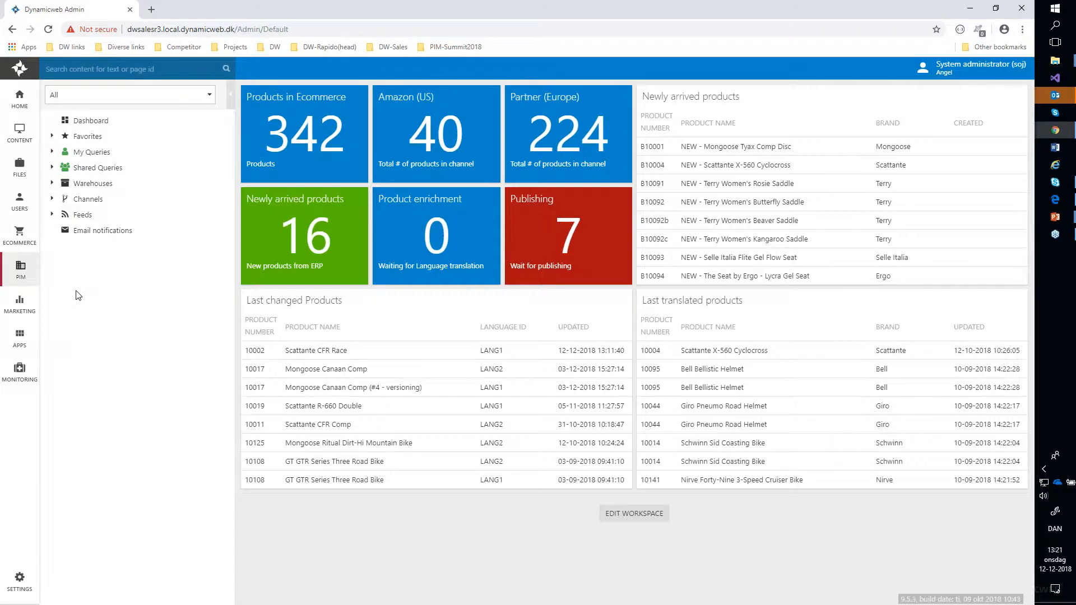
{"action": "left_click", "coordinate": [21, 271]}
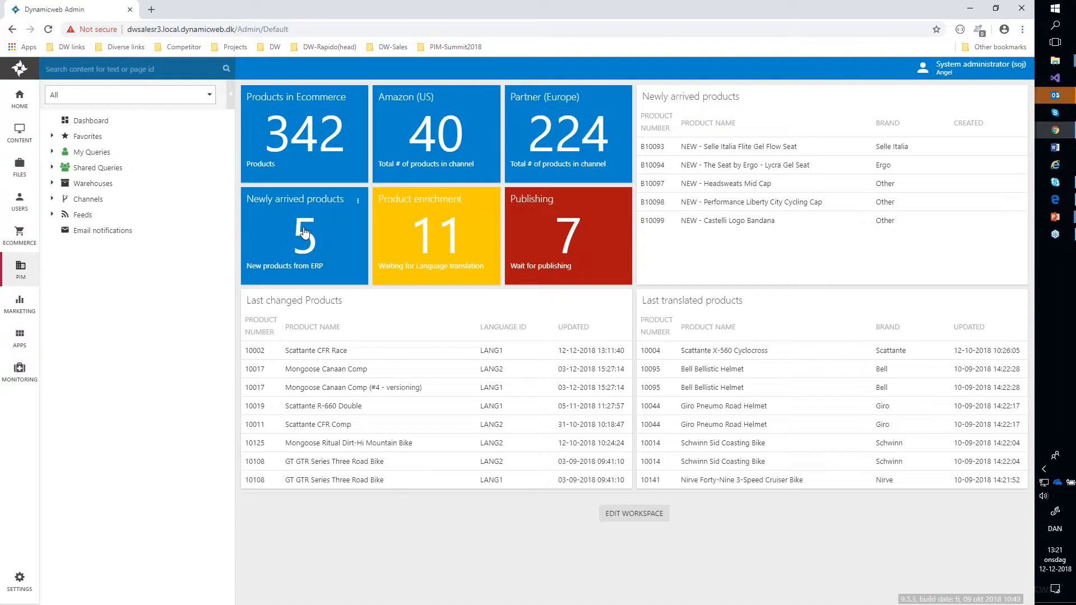
{"action": "left_click", "coordinate": [423, 244]}
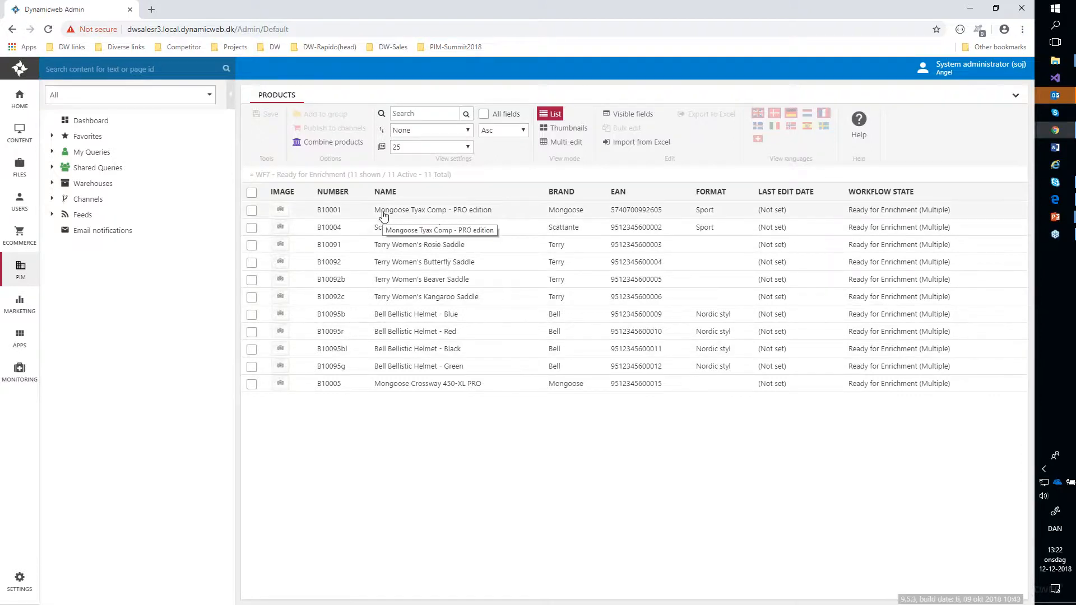
Step: Open Terry Women's Rosie Saddle from the enrichment list and examine its texts, images and product fields
{"action": "left_click", "coordinate": [408, 245]}
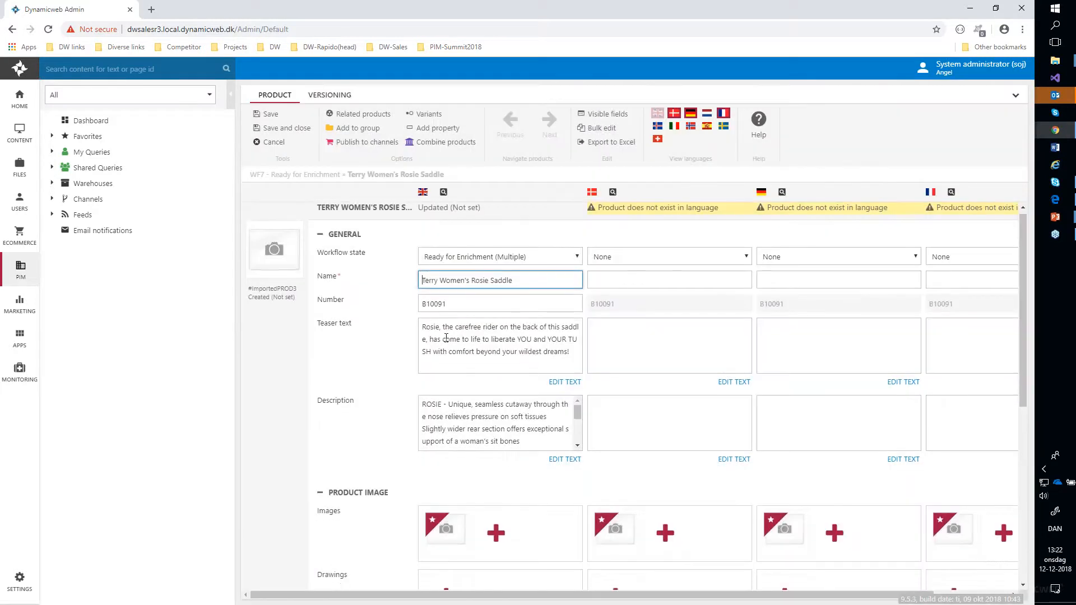
{"action": "left_click", "coordinate": [447, 337]}
{"action": "scroll", "coordinate": [472, 315], "scroll_direction": "down", "scroll_amount": 2}
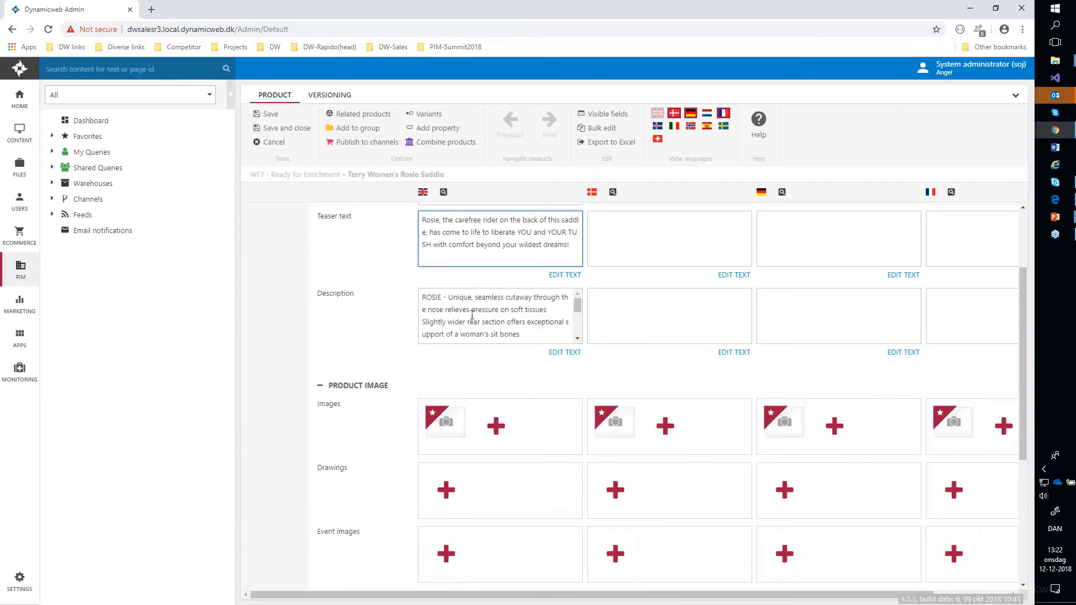
{"action": "scroll", "coordinate": [470, 420], "scroll_direction": "down", "scroll_amount": 4}
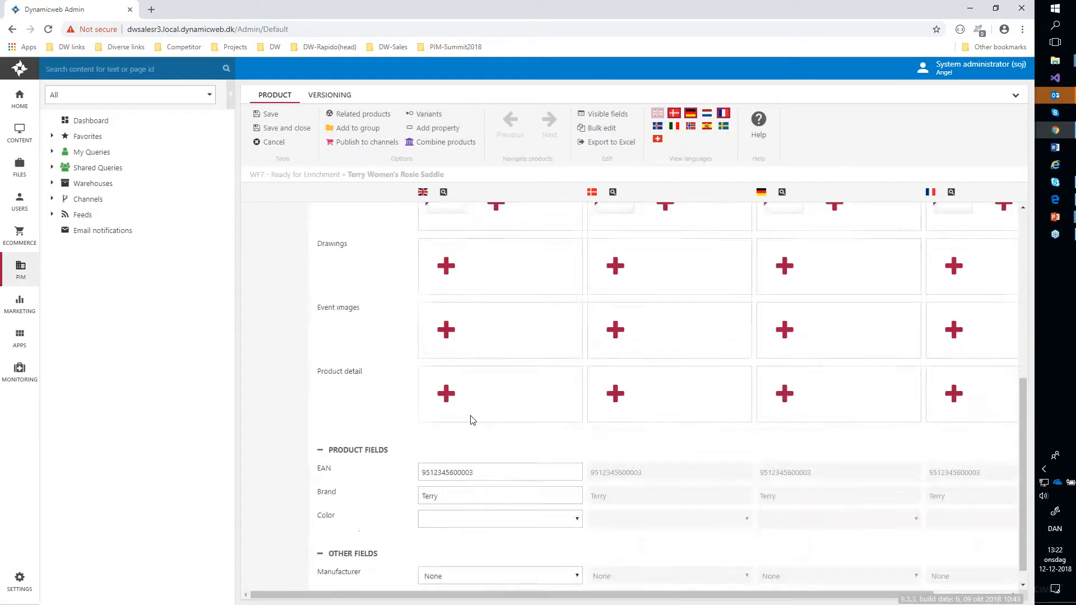
Step: Close Terry Women's Rosie Saddle without saving and reopen the Product enrichment list from the PIM dashboard
{"action": "scroll", "coordinate": [456, 472], "scroll_direction": "up", "scroll_amount": 6}
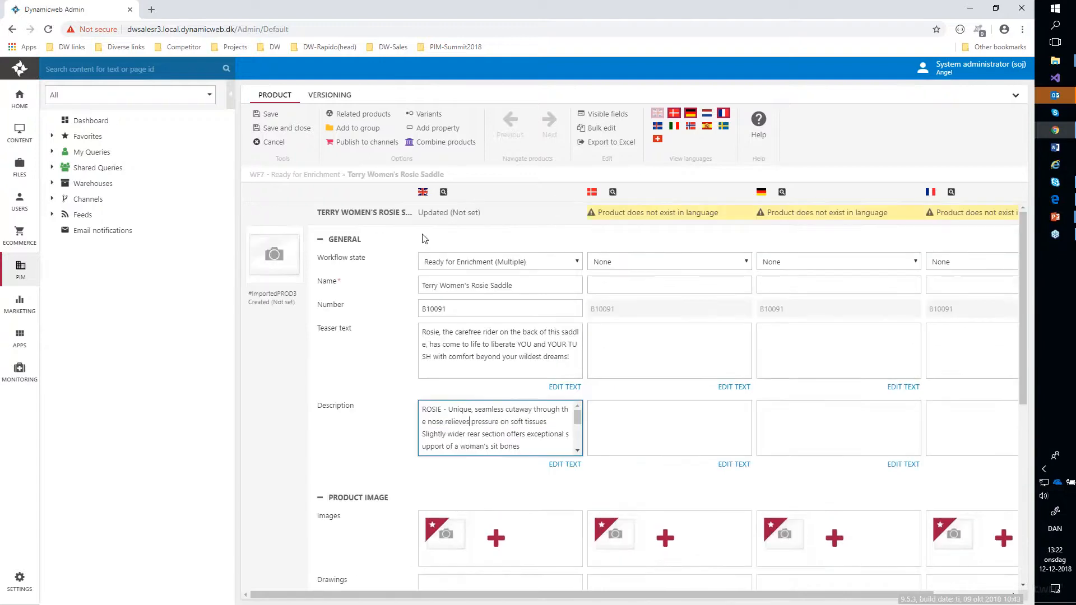
{"action": "left_click", "coordinate": [268, 143]}
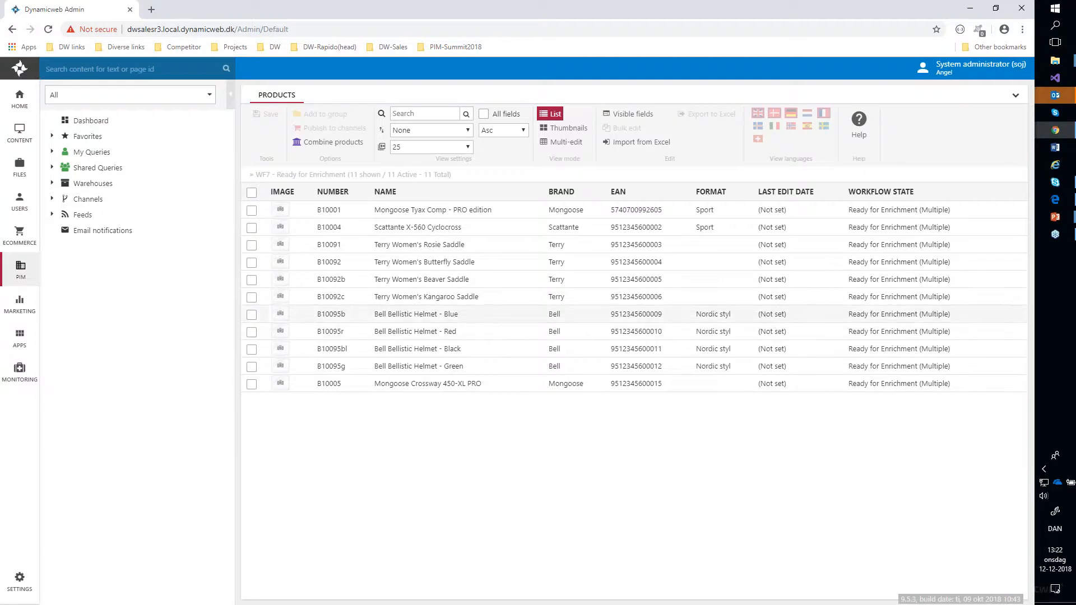
{"action": "left_click", "coordinate": [78, 123]}
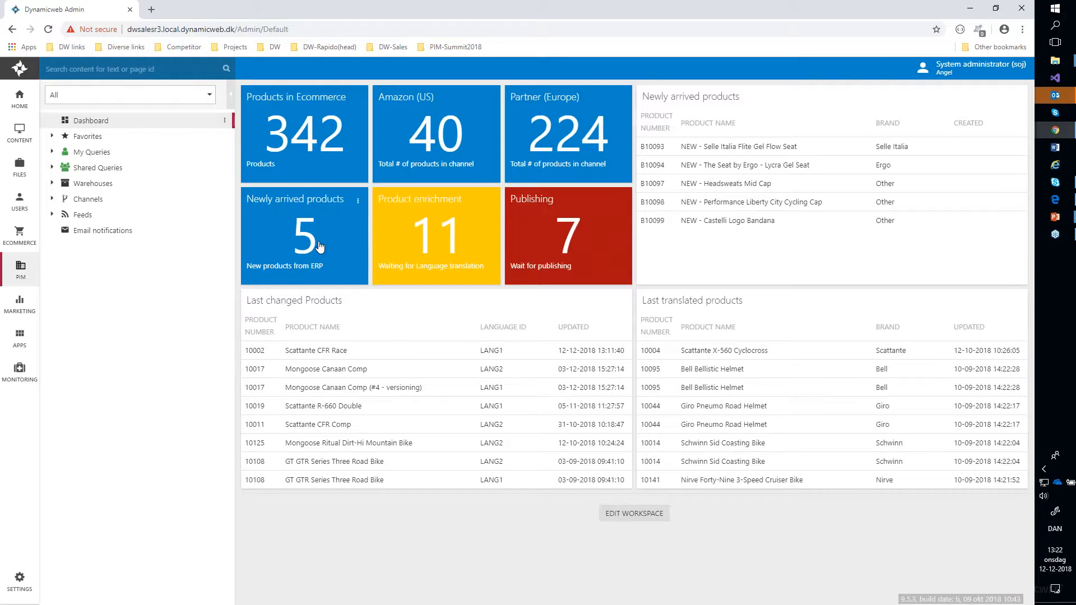
{"action": "left_click", "coordinate": [437, 227]}
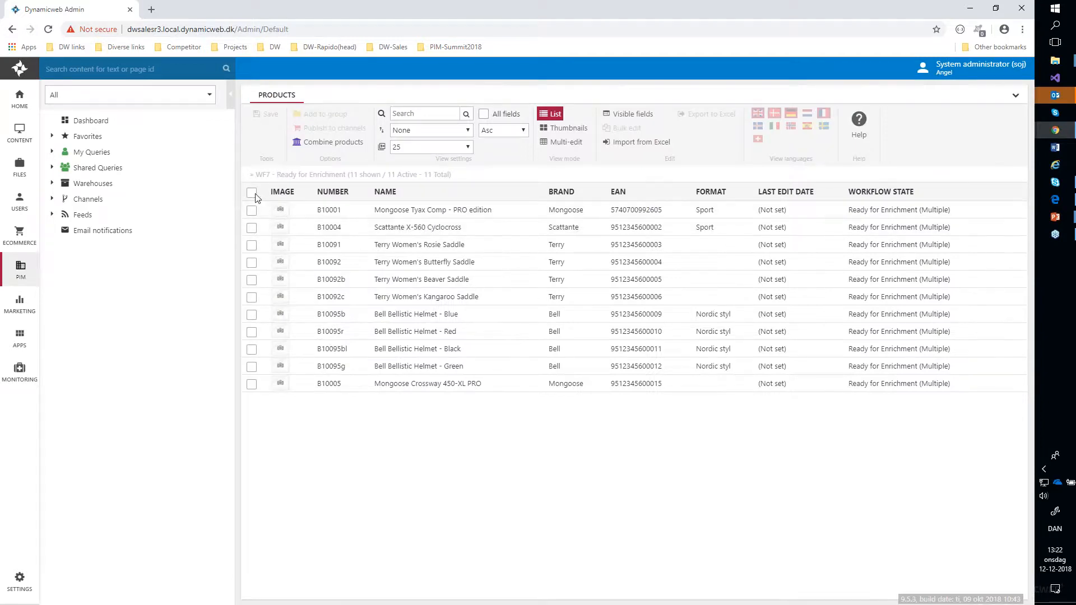
Step: Export all products in the enrichment list to Excel in English, Danish, Deutsch and French, leaving out the EAN field
{"action": "left_click", "coordinate": [253, 194]}
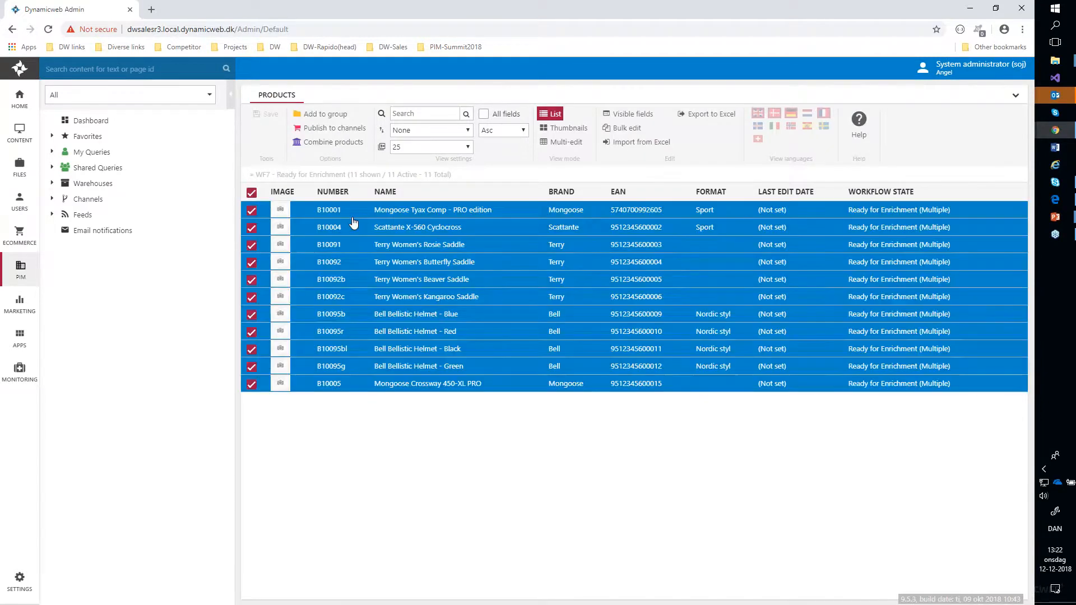
{"action": "left_click", "coordinate": [709, 114]}
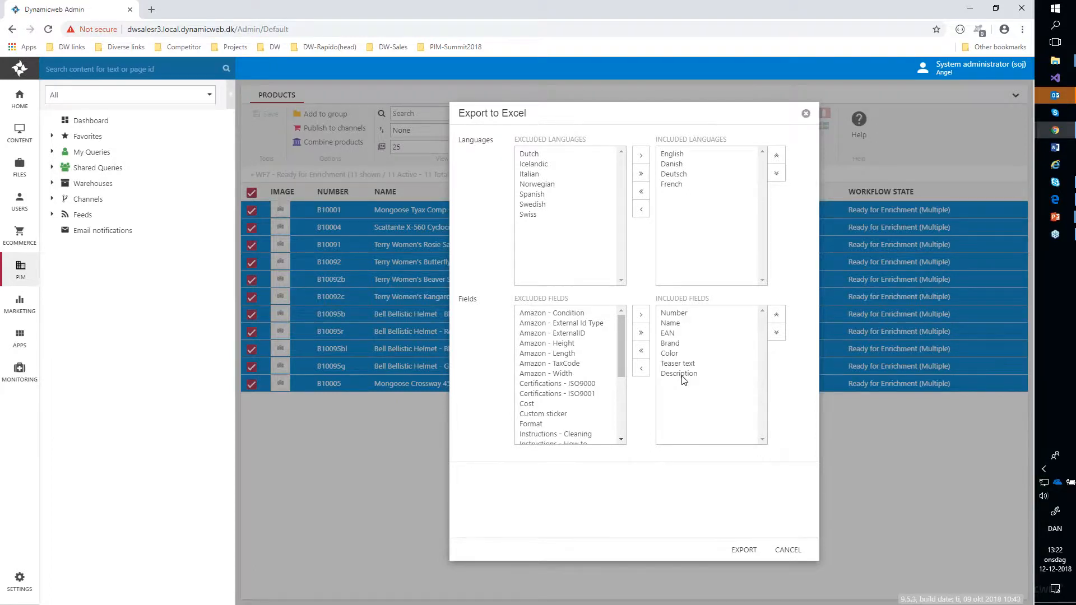
{"action": "double_click", "coordinate": [668, 336]}
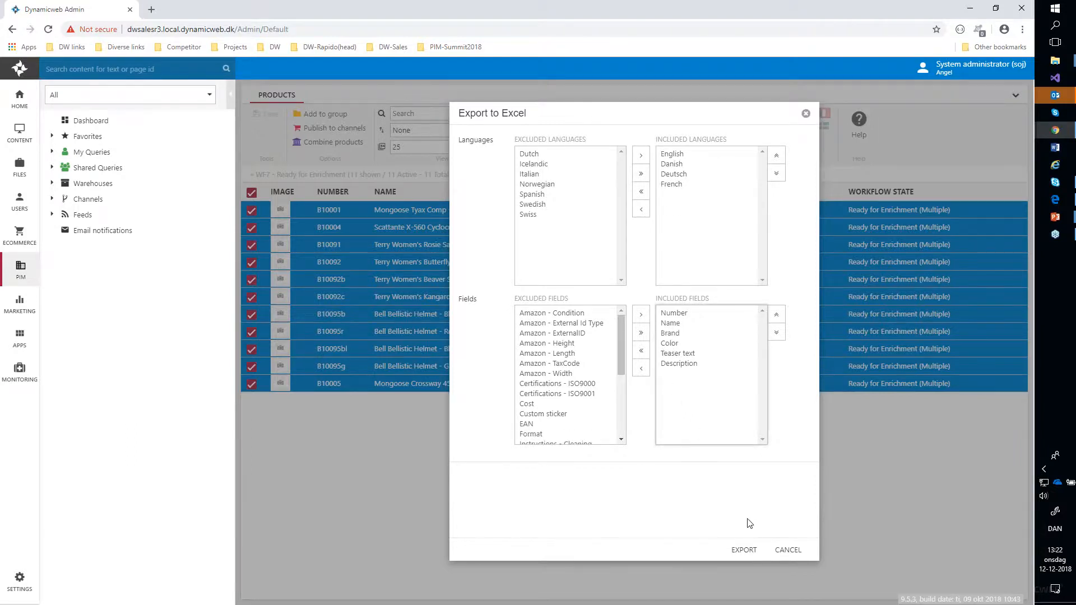
{"action": "left_click", "coordinate": [746, 551]}
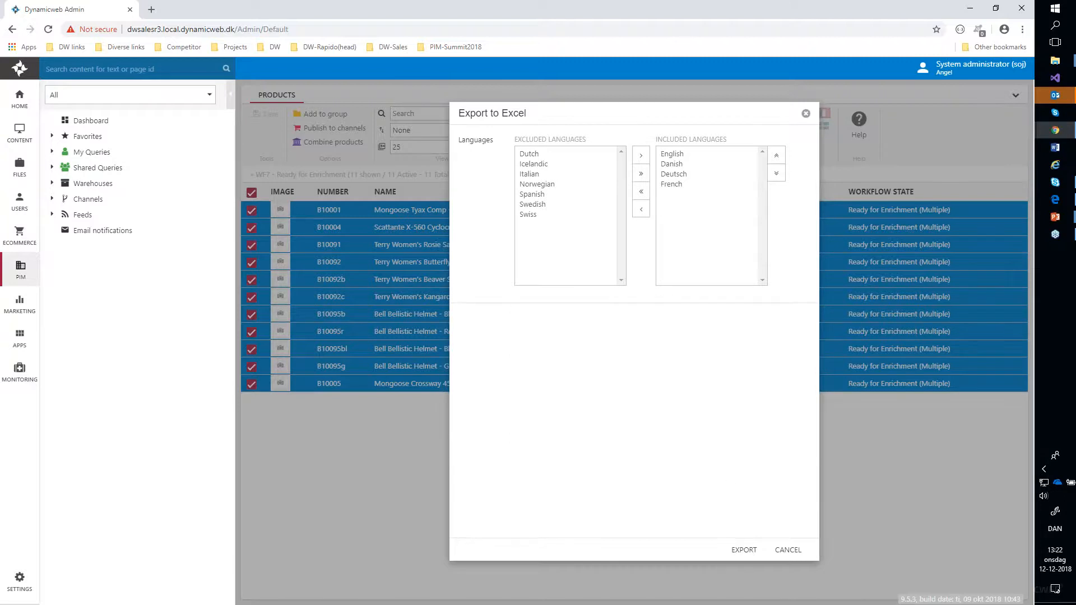
Step: Open the exported Products workbook in Excel, enable editing, and examine the short and long description columns for each language
{"action": "left_click", "coordinate": [50, 593]}
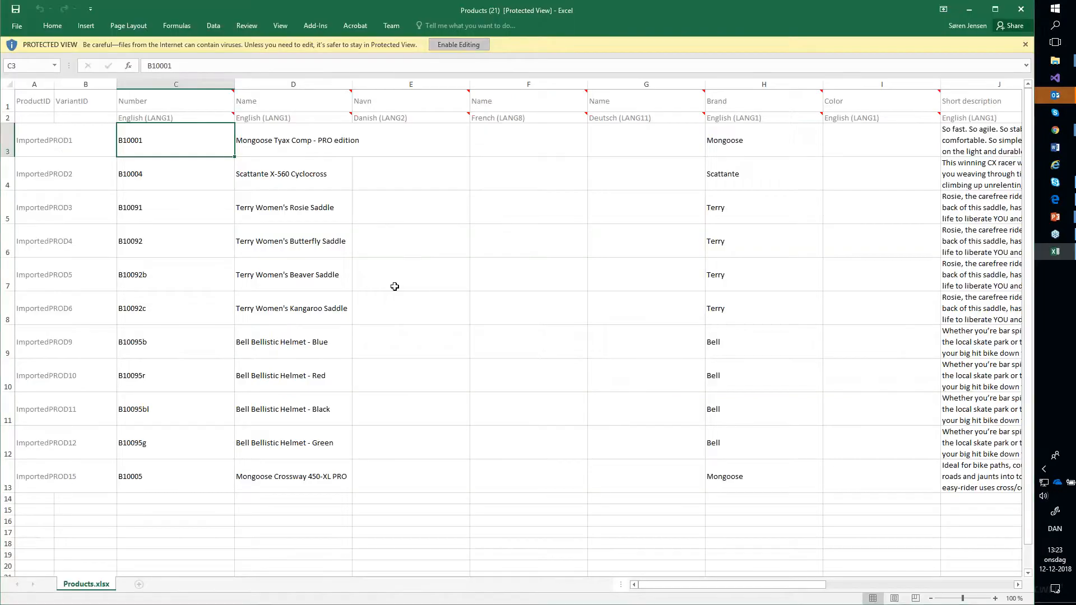
{"action": "left_click", "coordinate": [458, 44]}
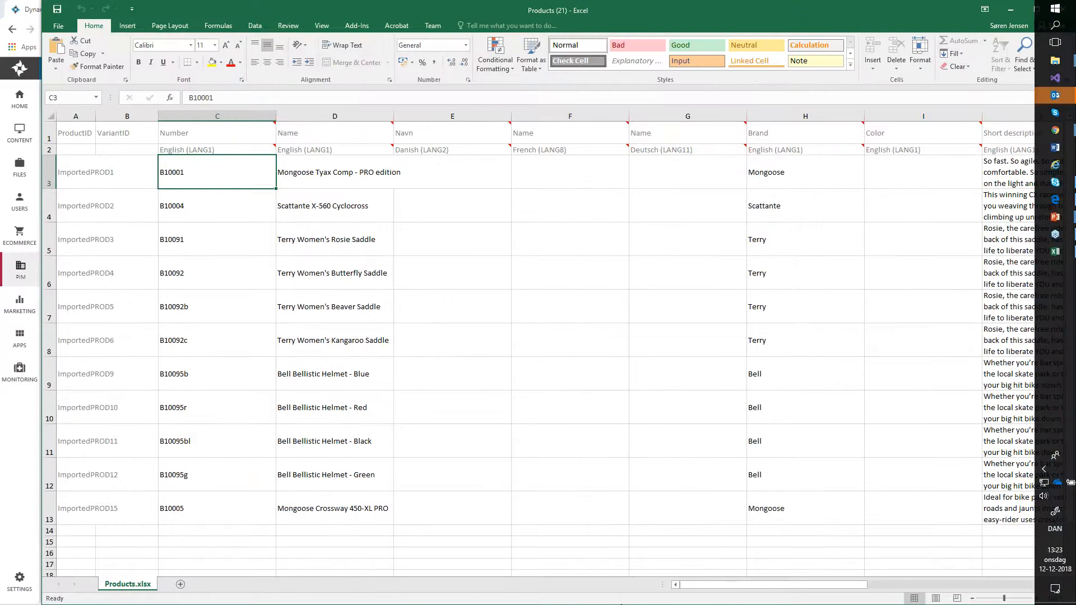
{"action": "left_click_drag", "start_coordinate": [698, 586], "coordinate": [789, 585]}
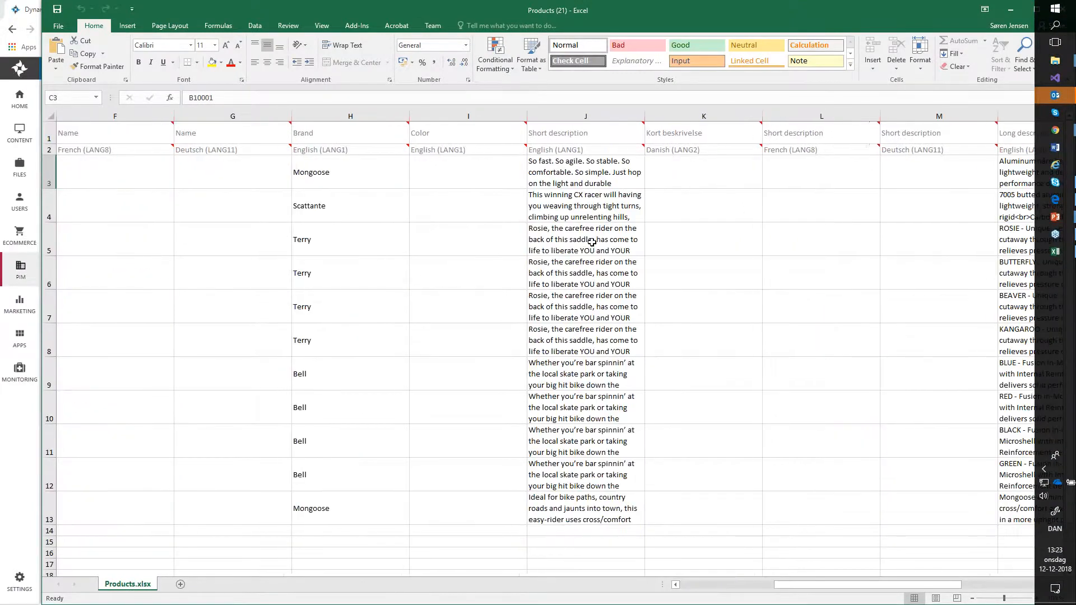
{"action": "left_click", "coordinate": [586, 173]}
{"action": "left_click_drag", "start_coordinate": [897, 582], "coordinate": [975, 585]}
{"action": "left_click", "coordinate": [480, 194]}
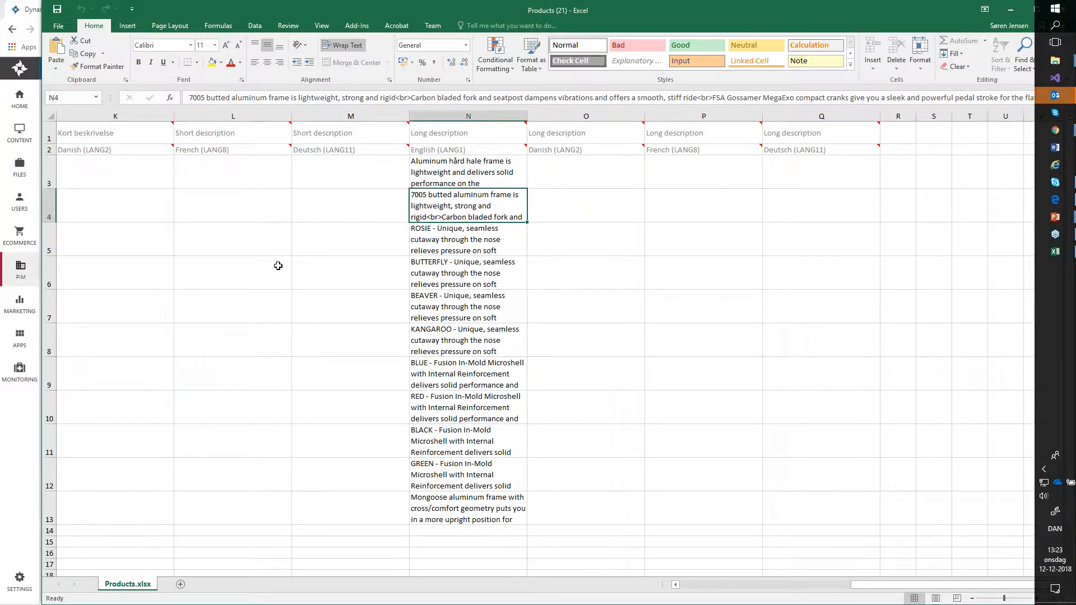
Step: Fill B10001's short description with sample text sfsdf in Danish, sdfsdf in French and sdf in Deutsch, and return to the Dynamicweb product list
{"action": "left_click", "coordinate": [144, 168]}
{"action": "type", "text": "sf"}
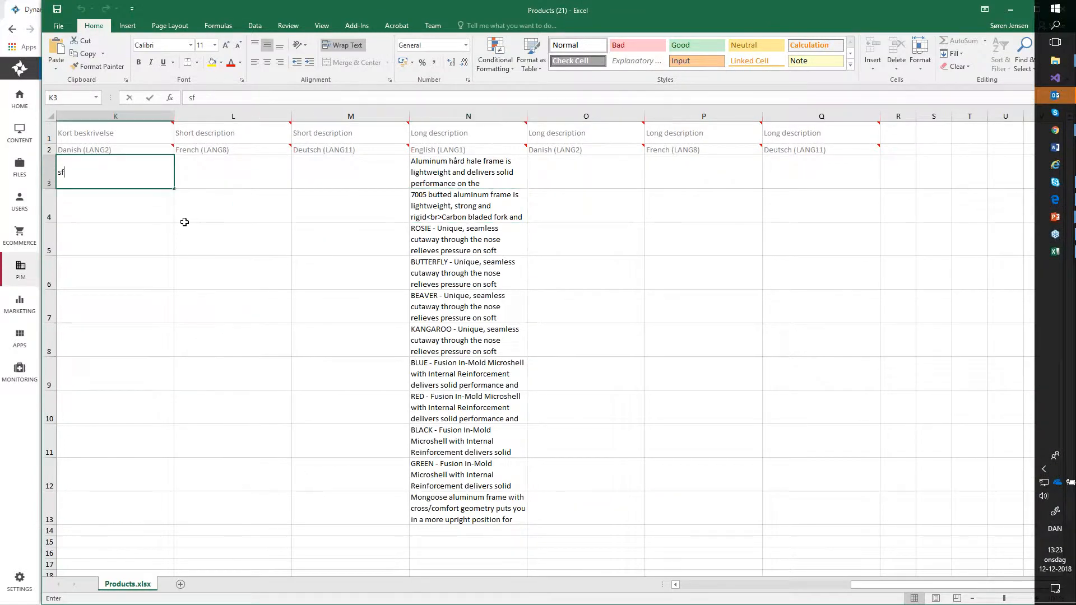
{"action": "type", "text": "sdf"}
{"action": "left_click", "coordinate": [243, 186]}
{"action": "type", "text": "sdfsdf"}
{"action": "left_click", "coordinate": [326, 179]}
{"action": "type", "text": "sdf"}
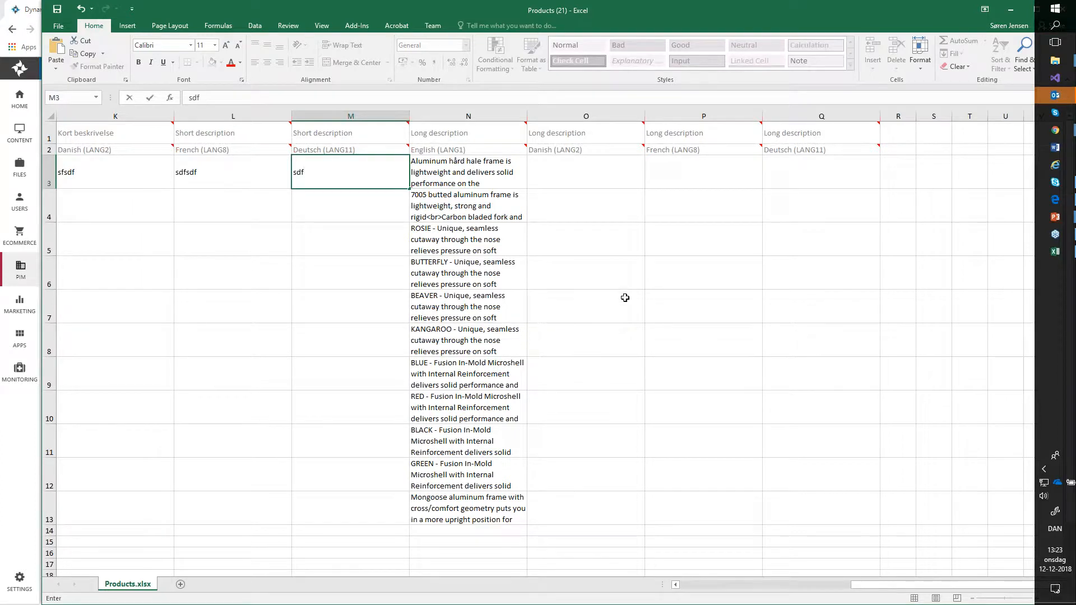
{"action": "left_click", "coordinate": [1008, 10]}
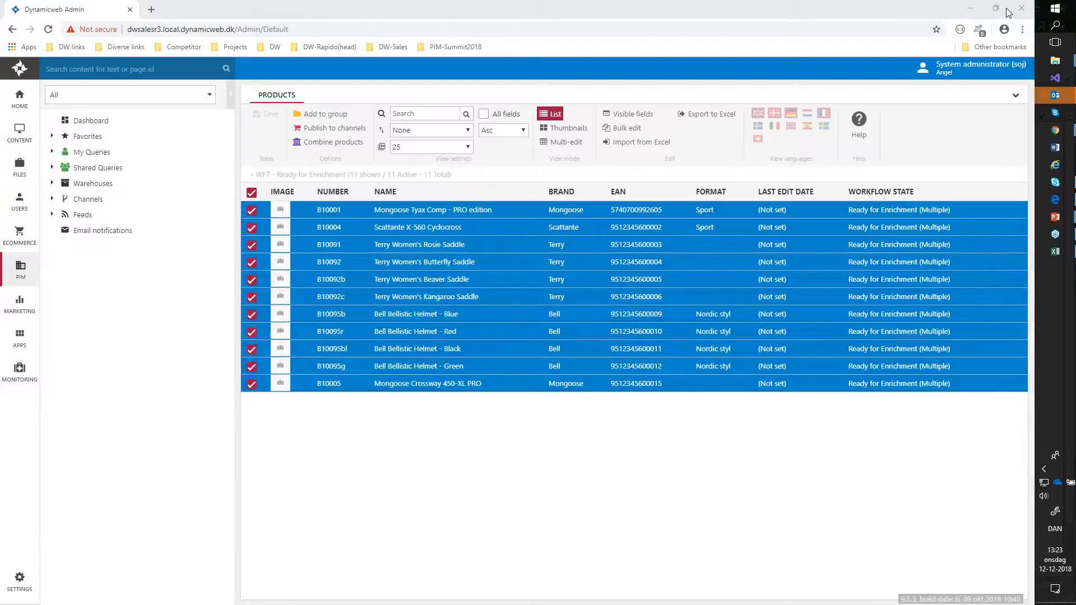
Step: Clear the product selection and start an Excel import with Products multiple translated _EN-DK-DE-FR_.xlsx from the Files/Translation folder
{"action": "left_click", "coordinate": [252, 194]}
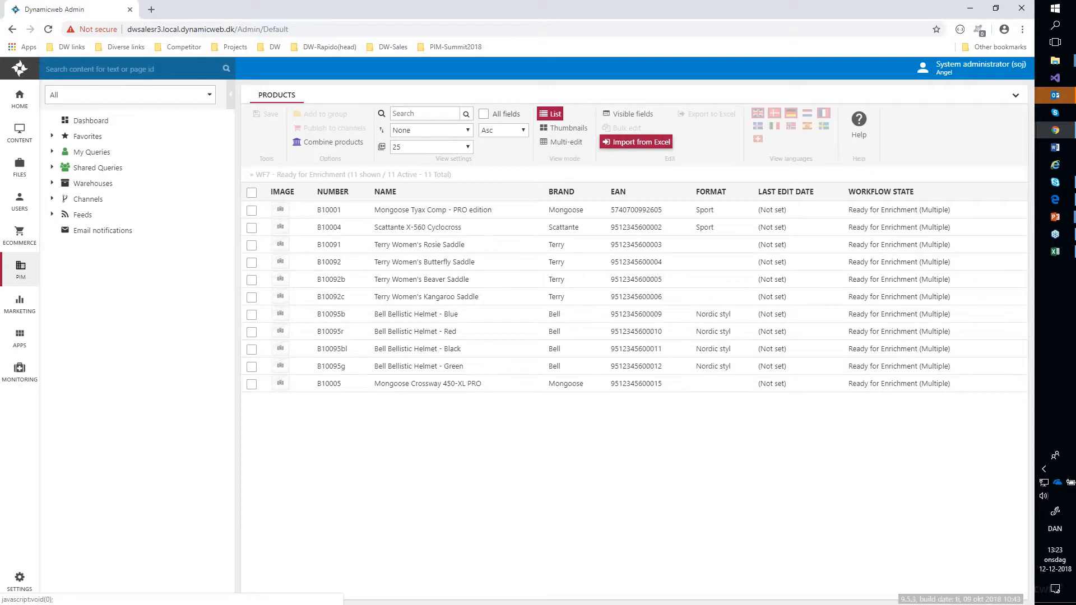
{"action": "left_click", "coordinate": [636, 142]}
{"action": "left_click", "coordinate": [759, 144]}
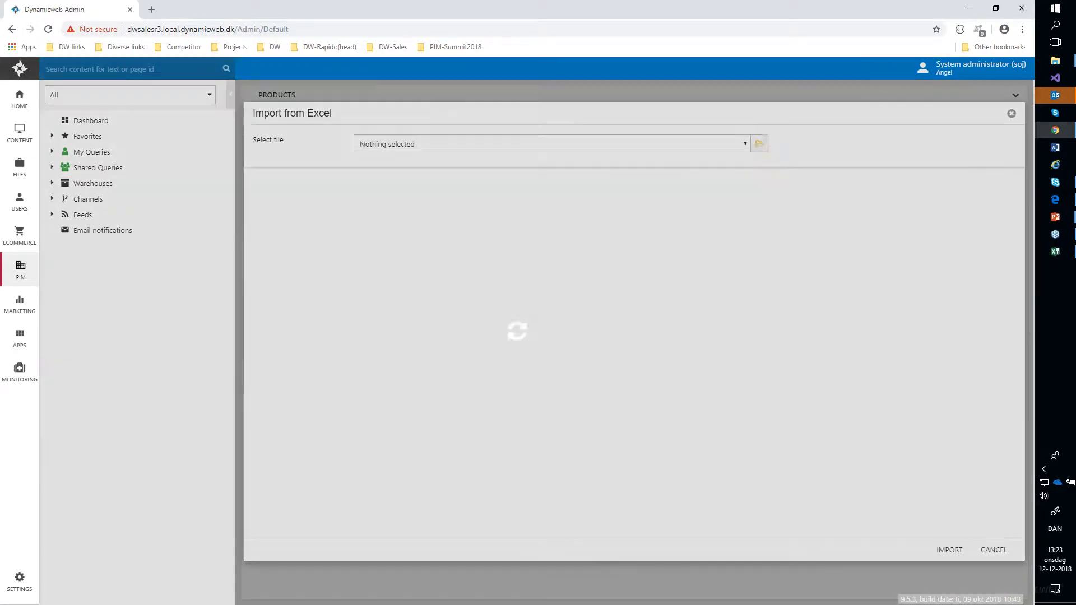
{"action": "left_click", "coordinate": [229, 178]}
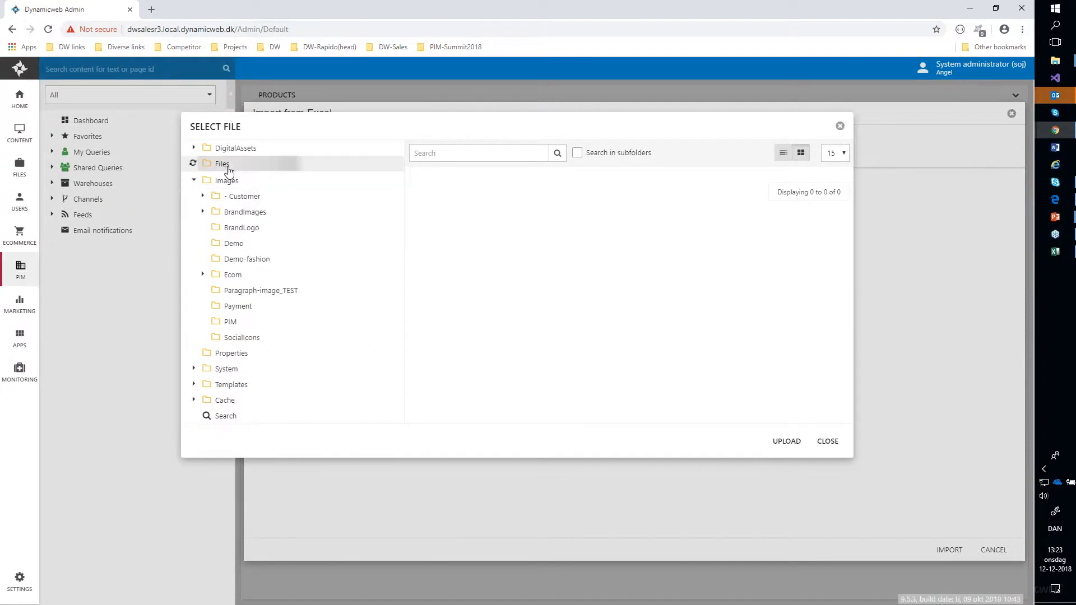
{"action": "left_click", "coordinate": [227, 167]}
{"action": "left_click", "coordinate": [229, 212]}
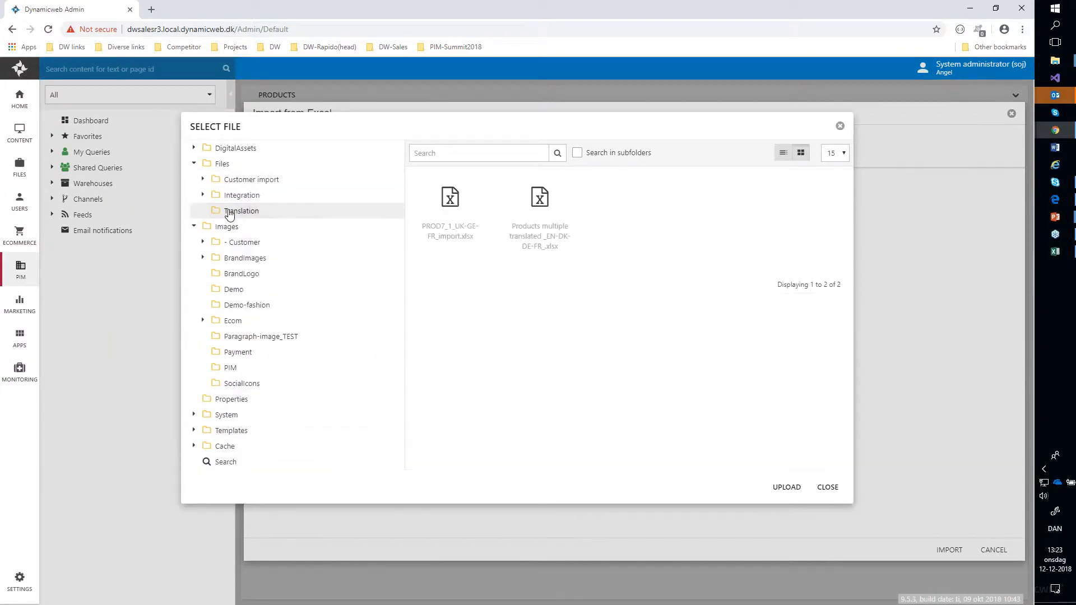
{"action": "left_click", "coordinate": [783, 152]}
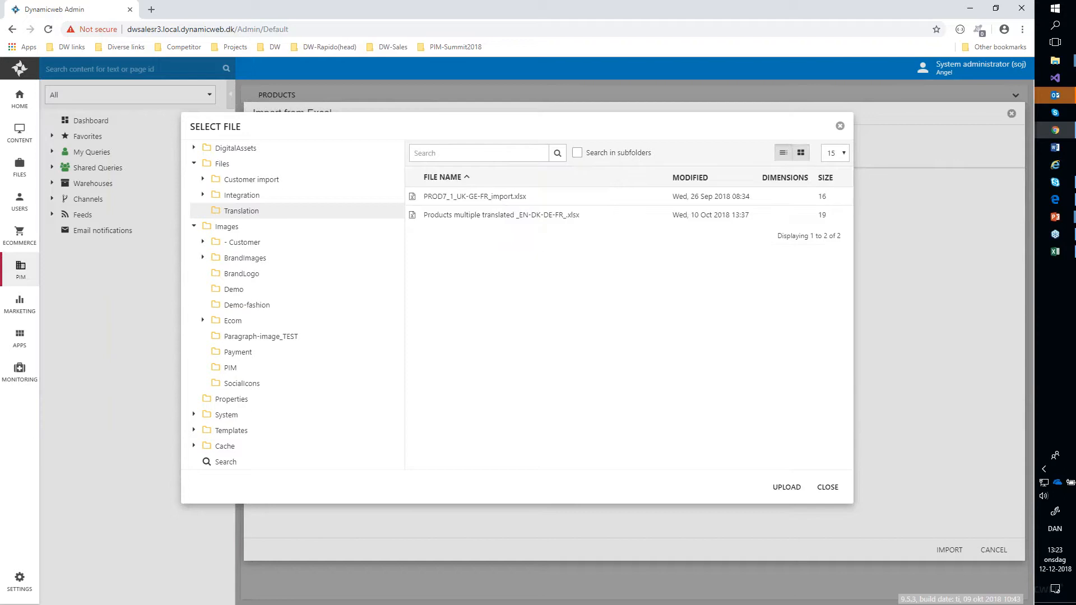
{"action": "double_click", "coordinate": [453, 217]}
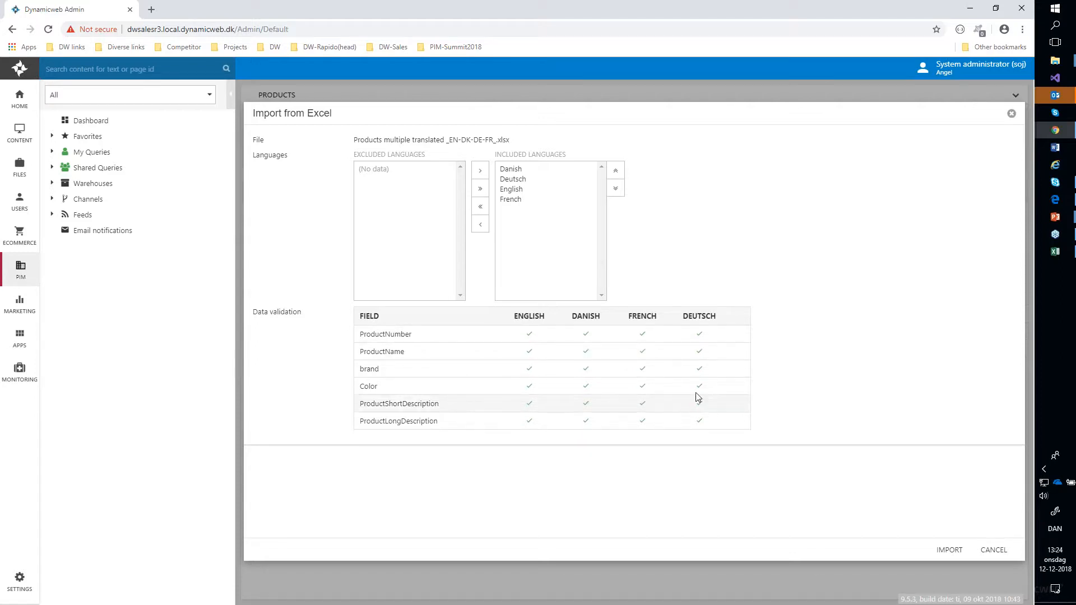
Step: Exclude English from the import languages, run the Excel import and close the import dialog
{"action": "double_click", "coordinate": [518, 190]}
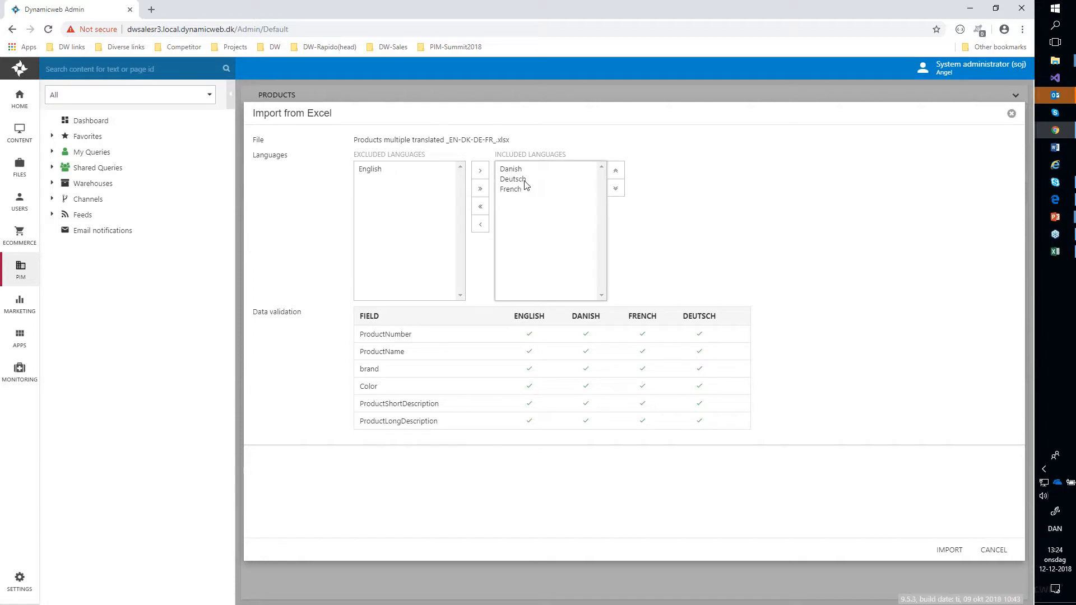
{"action": "left_click", "coordinate": [954, 553]}
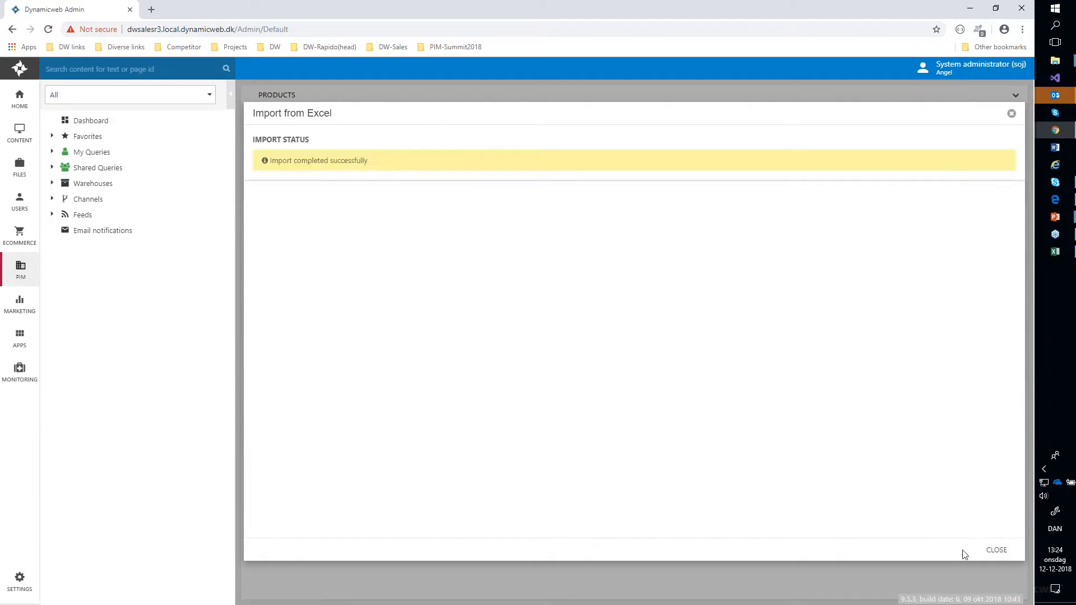
{"action": "left_click", "coordinate": [997, 551]}
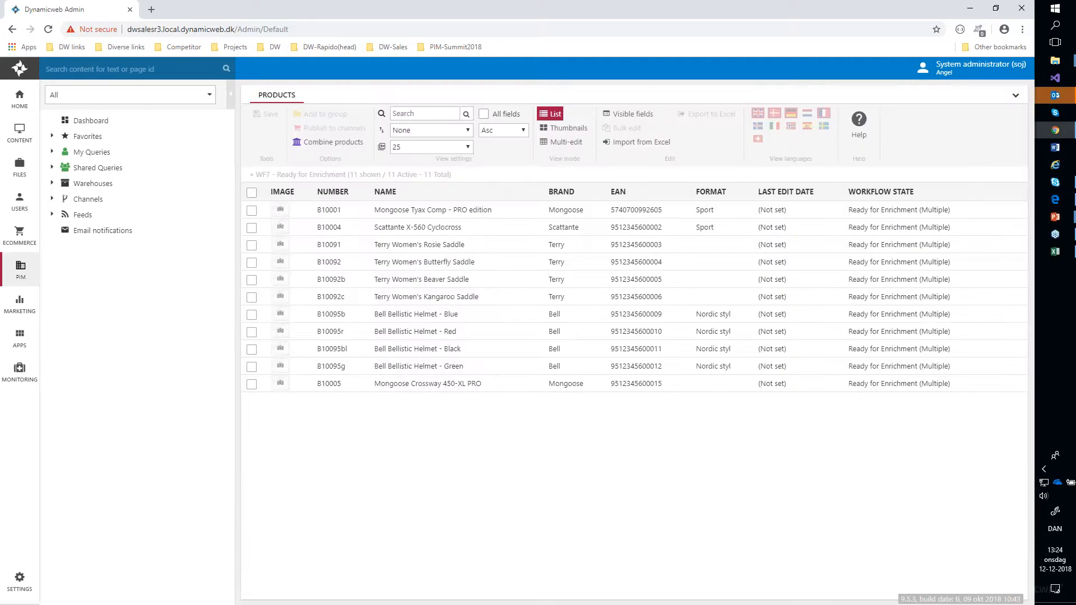
Step: Open Mongoose Tyax Comp - PRO edition, examine its teaser texts in English, Danish, German and French, and close it without saving
{"action": "left_click", "coordinate": [424, 214]}
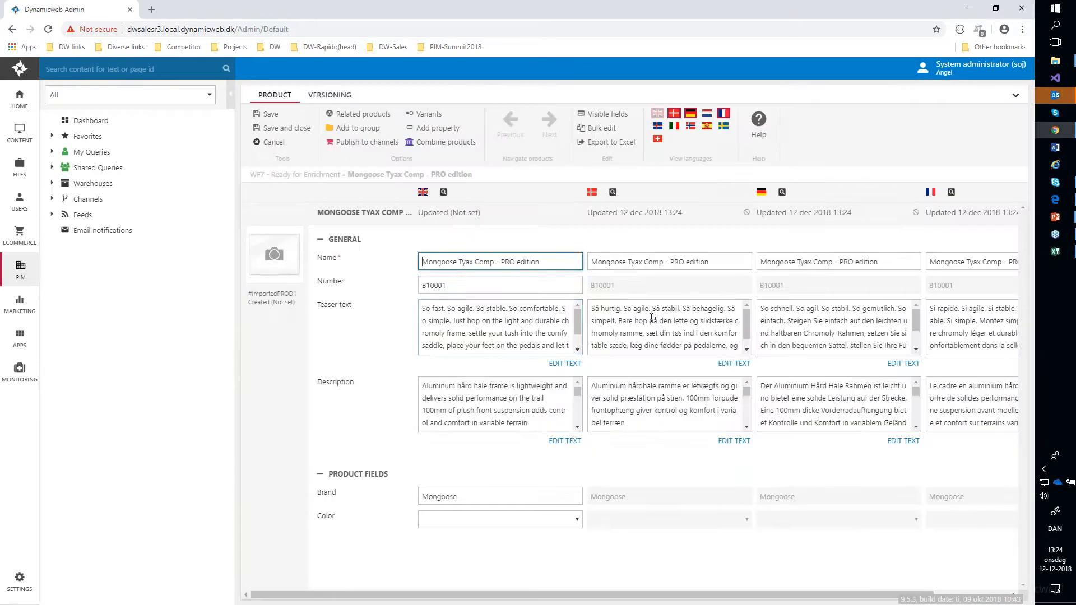
{"action": "left_click", "coordinate": [528, 318]}
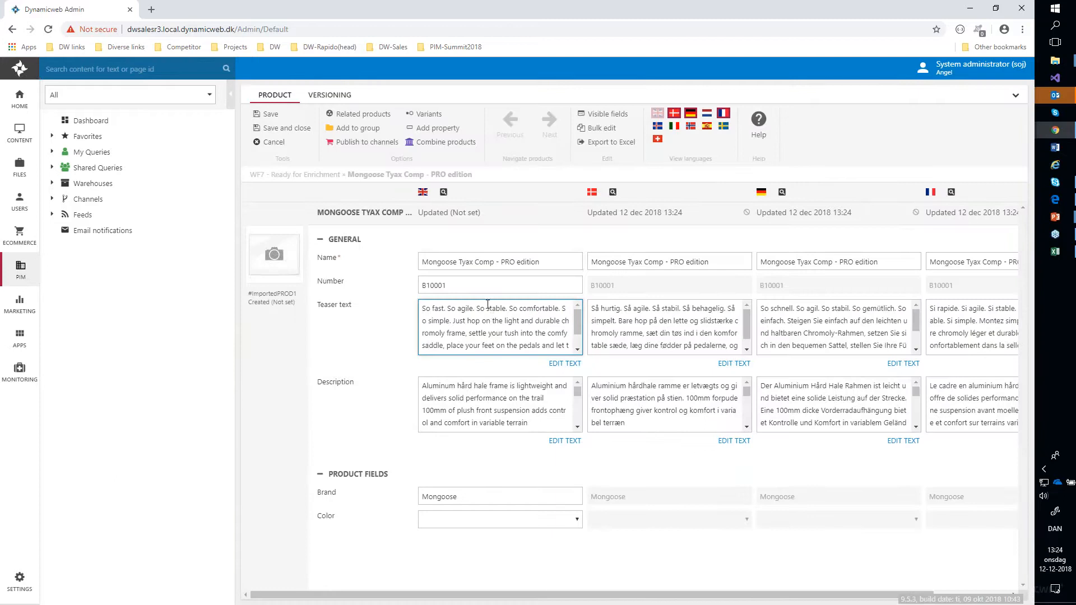
{"action": "left_click", "coordinate": [634, 323]}
{"action": "left_click_drag", "start_coordinate": [790, 313], "coordinate": [788, 322]}
{"action": "left_click", "coordinate": [954, 338]}
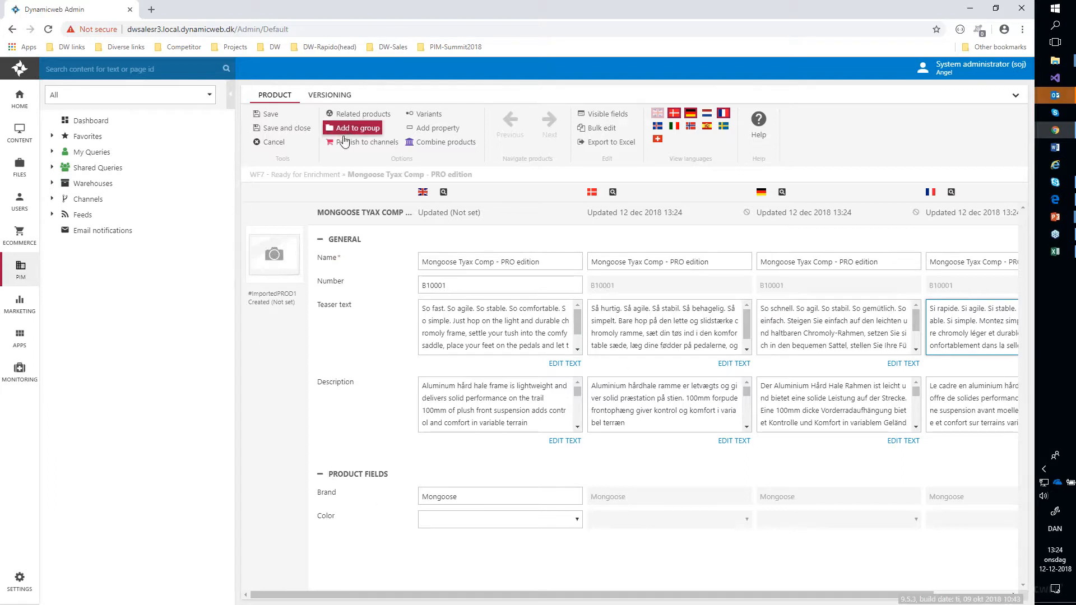
{"action": "left_click", "coordinate": [282, 148]}
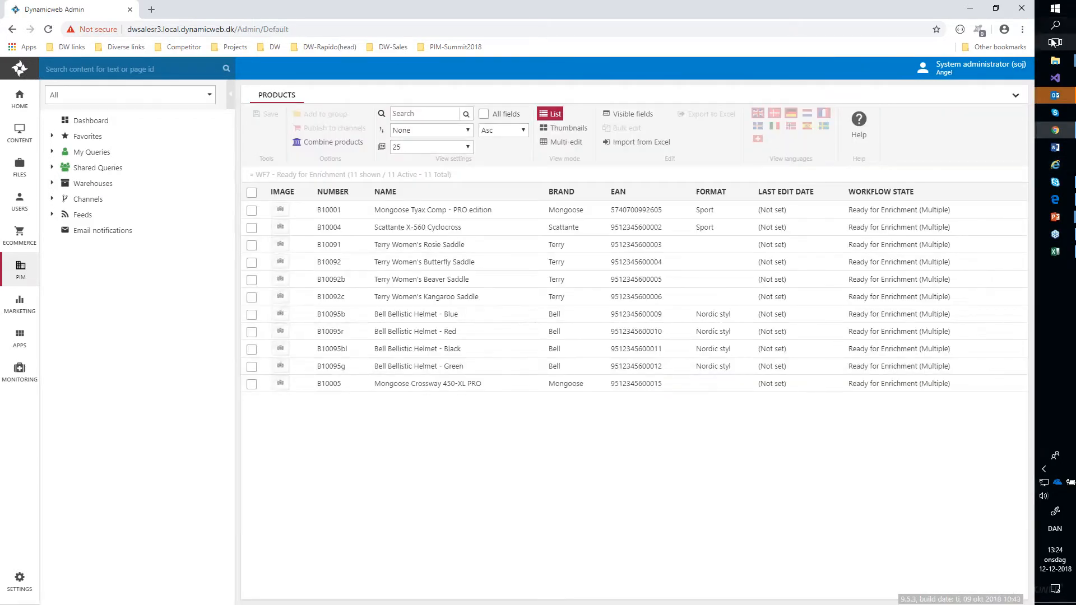
Step: Switch to File Explorer, open the PIM imported folder under DEMO website material/Images, and select all its images
{"action": "left_click", "coordinate": [1054, 62]}
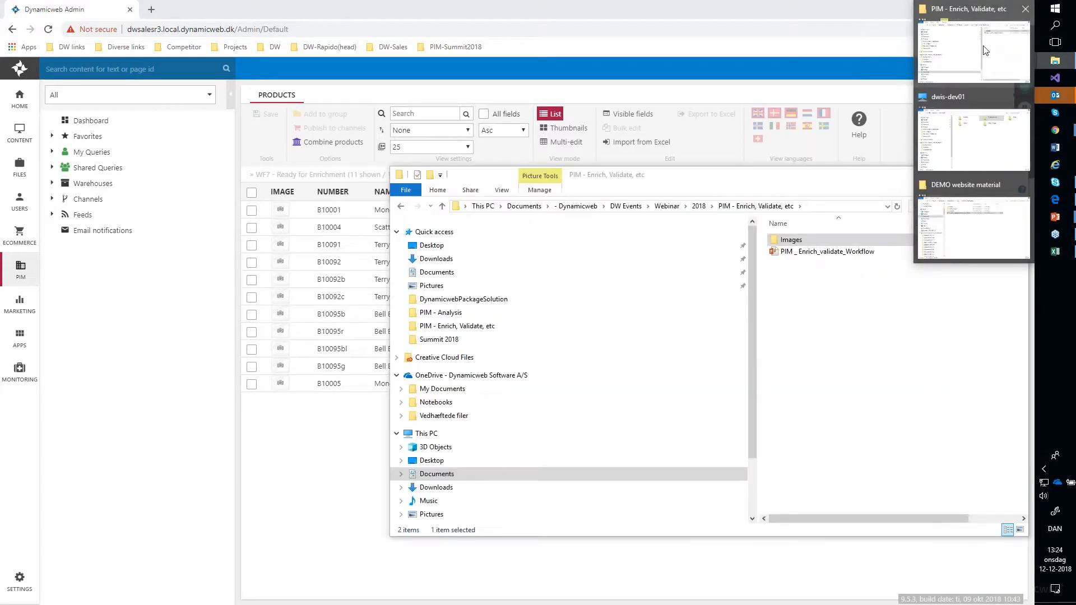
{"action": "left_click", "coordinate": [985, 51]}
{"action": "left_click", "coordinate": [430, 245]}
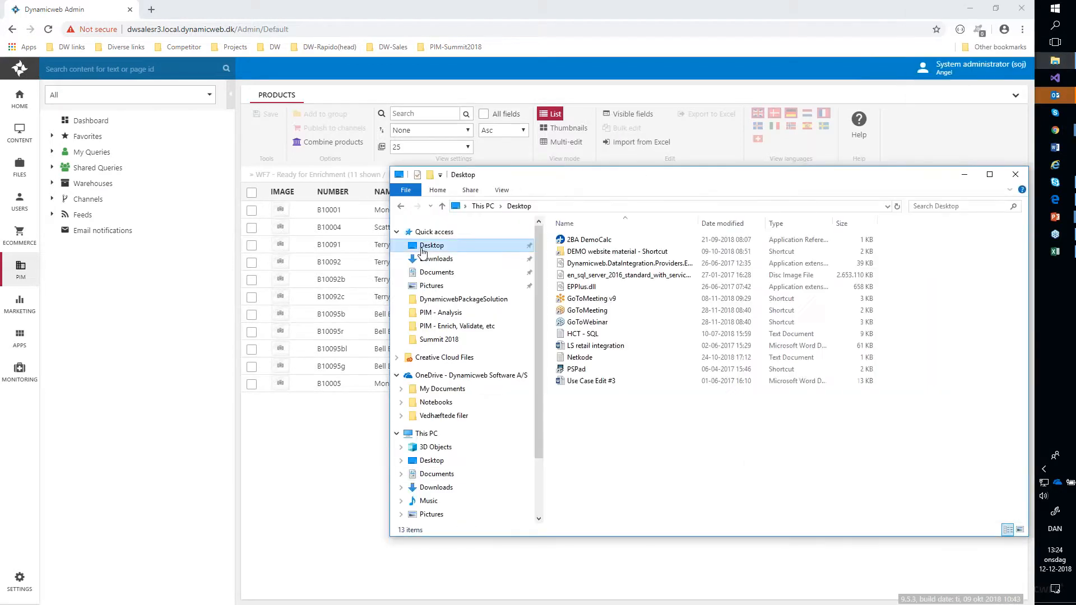
{"action": "double_click", "coordinate": [565, 253]}
{"action": "double_click", "coordinate": [595, 246]}
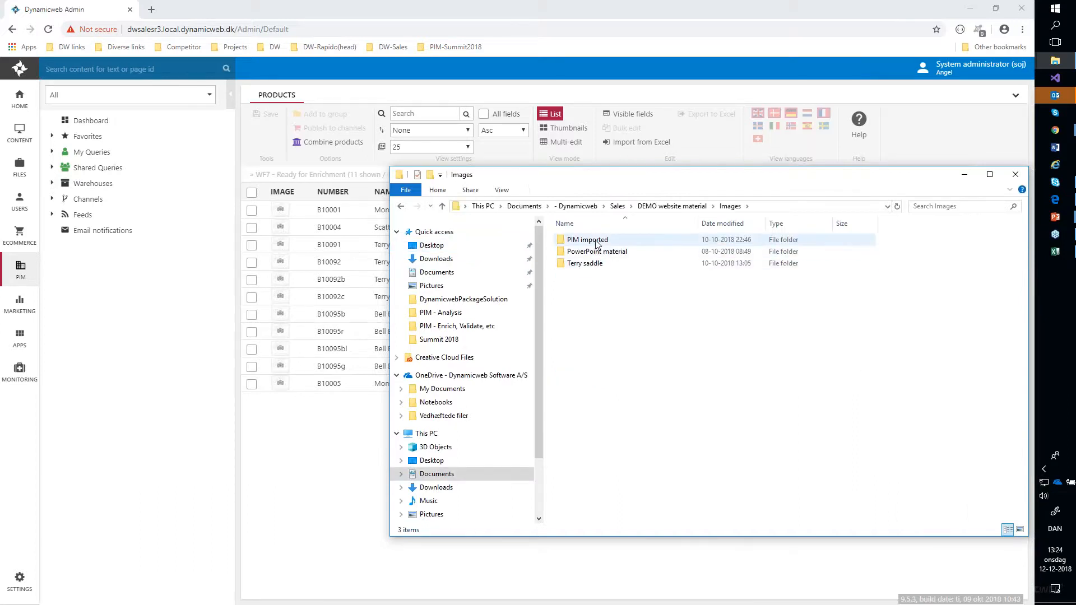
{"action": "double_click", "coordinate": [596, 241]}
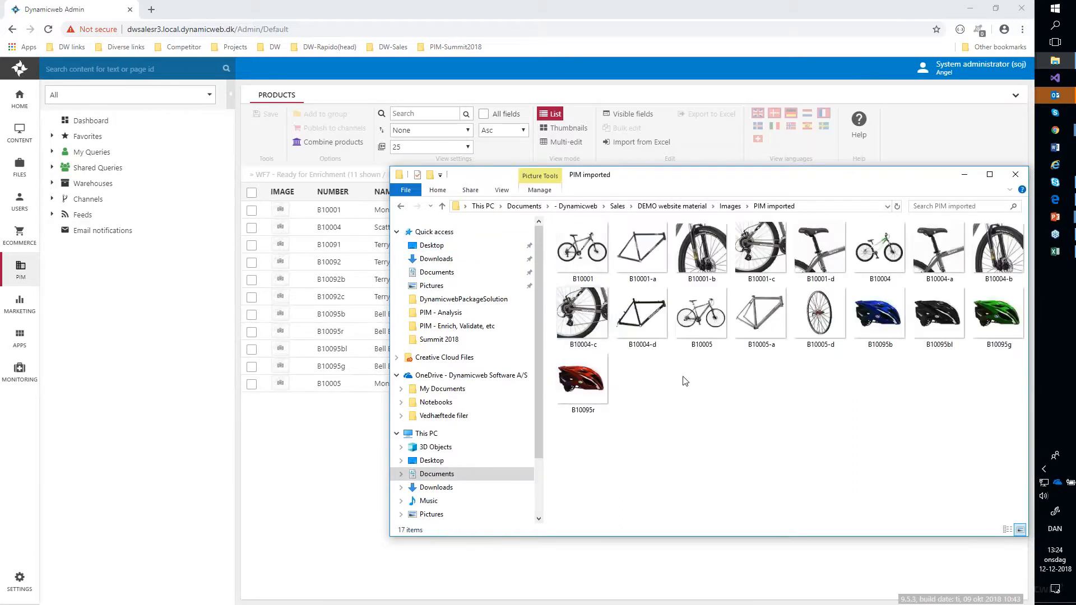
{"action": "key", "text": "ctrl+a"}
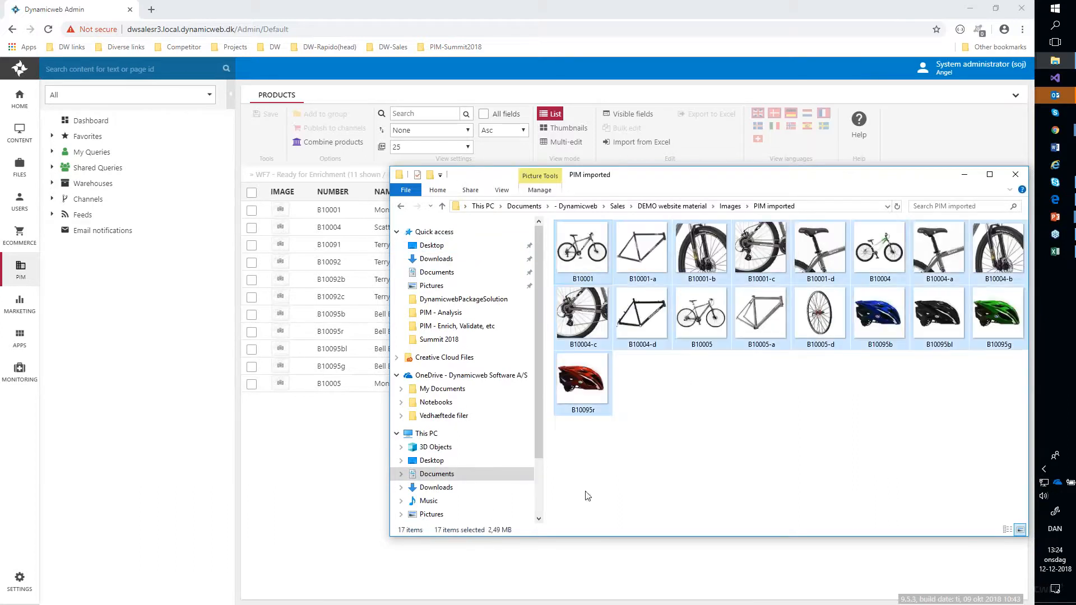
Step: Upload the selected product images from File Explorer to the Images/Ecom/Products/DEMO folder in the Dynamicweb file archive
{"action": "left_click", "coordinate": [19, 173]}
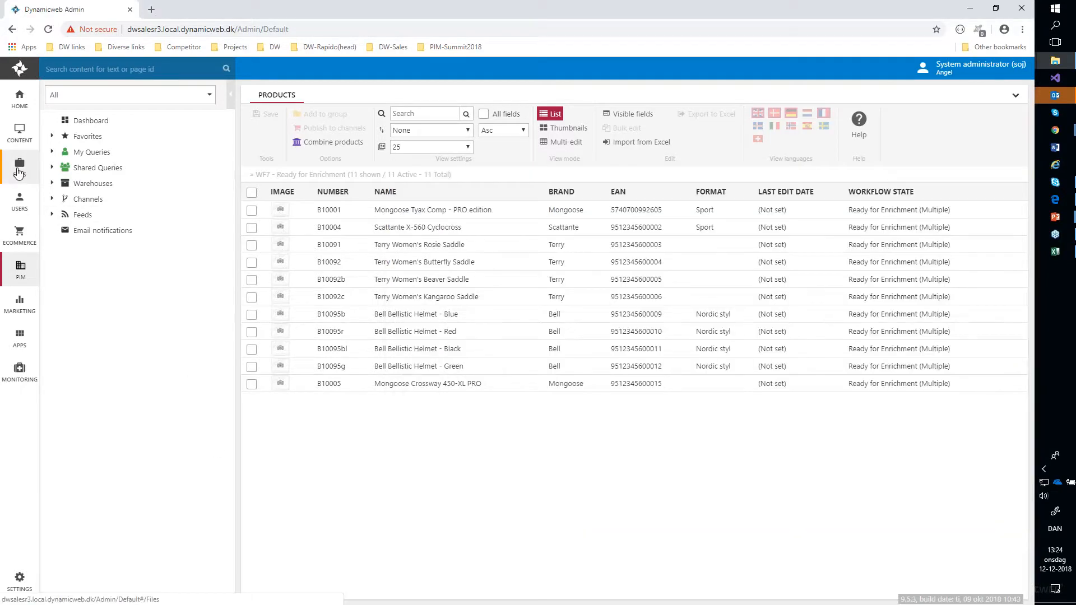
{"action": "left_click", "coordinate": [112, 325]}
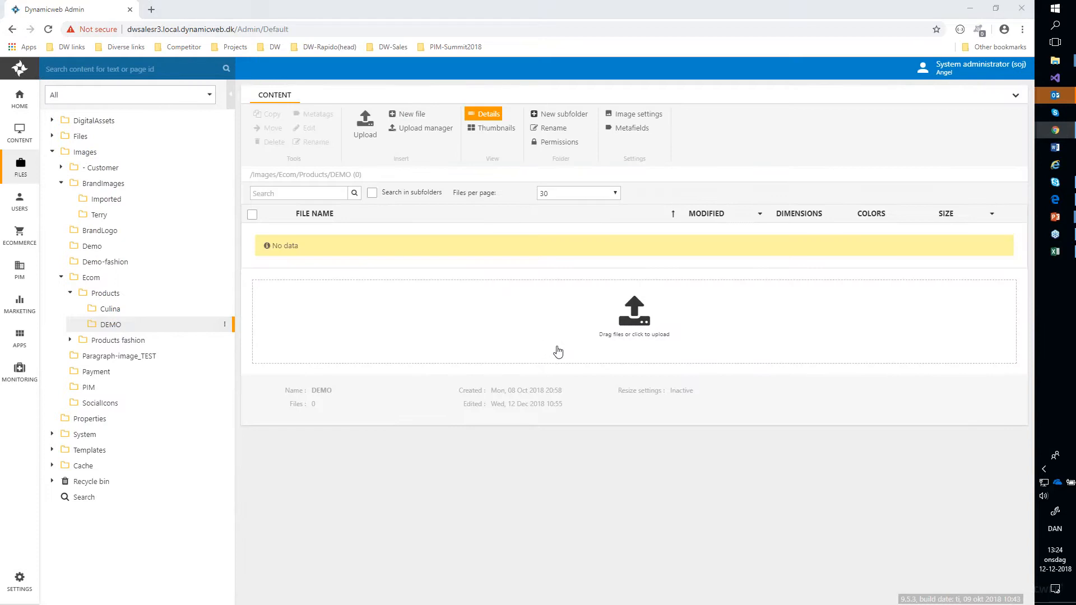
{"action": "key", "text": "alt+Tab"}
{"action": "left_click_drag", "start_coordinate": [582, 314], "coordinate": [364, 330]}
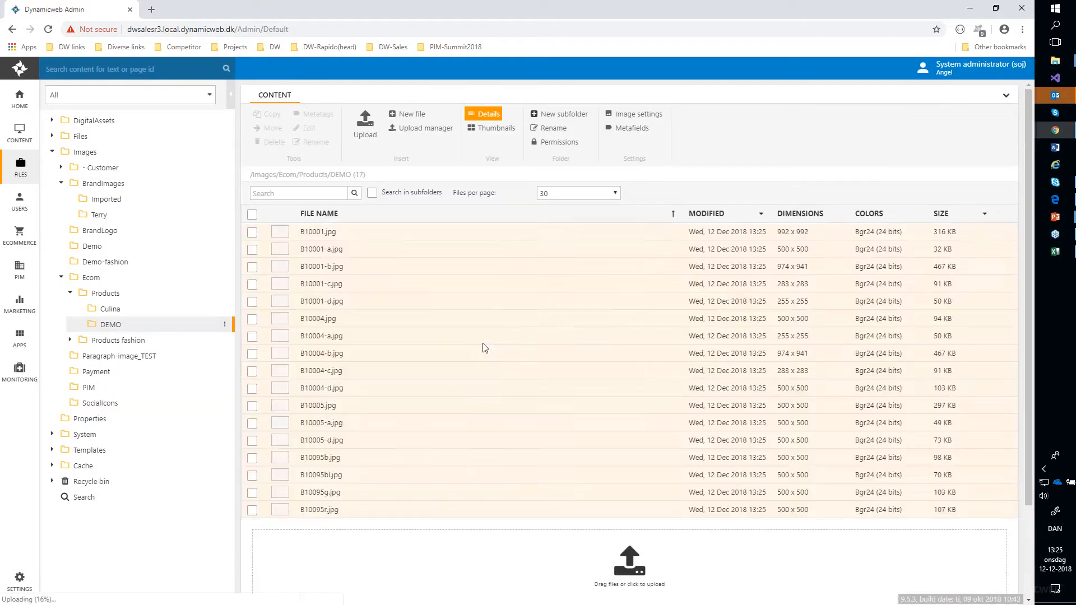
Step: Return to the PIM product enrichment list, view product B10001 with its images, and close it without saving
{"action": "left_click", "coordinate": [26, 269]}
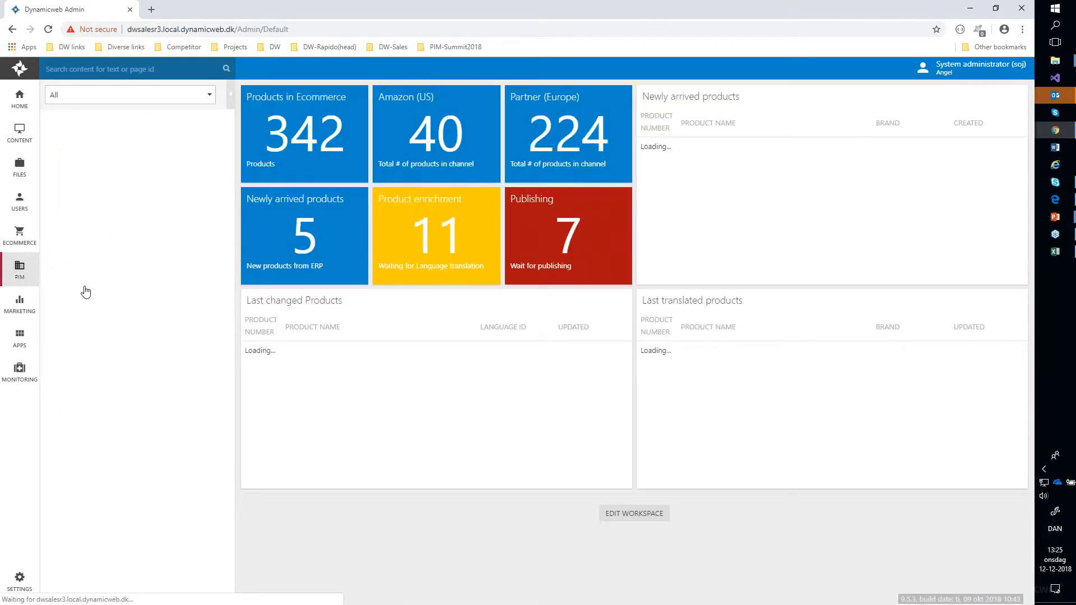
{"action": "left_click", "coordinate": [428, 226]}
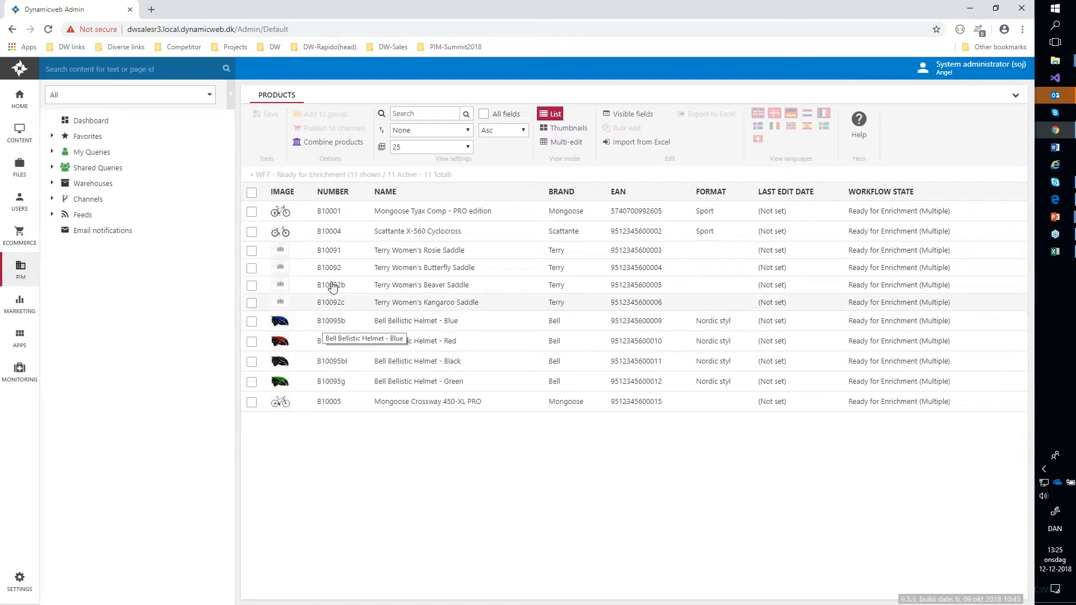
{"action": "left_click", "coordinate": [327, 212]}
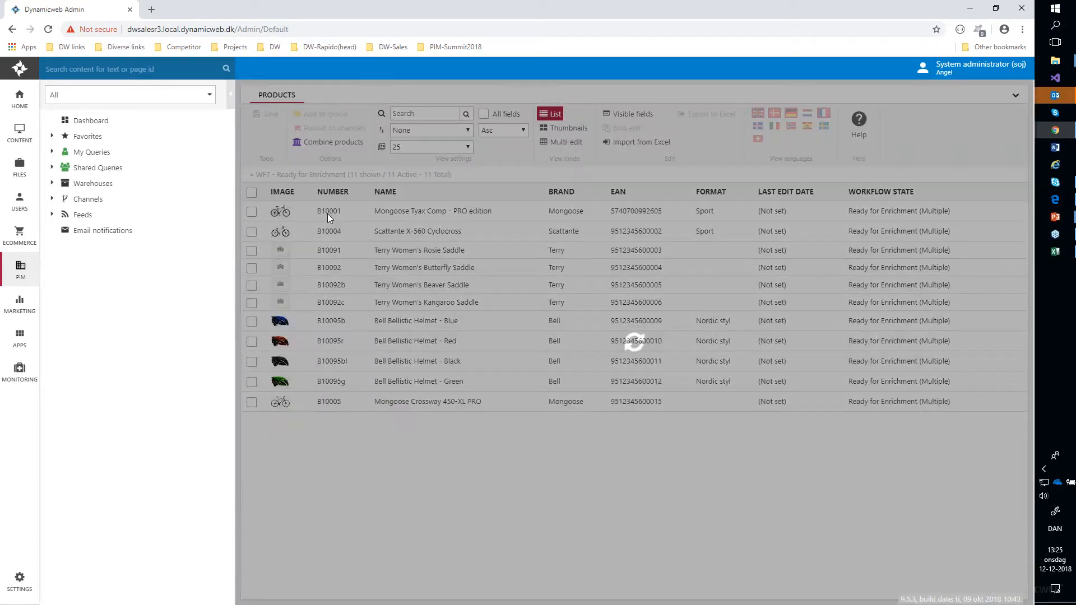
{"action": "left_click", "coordinate": [273, 147]}
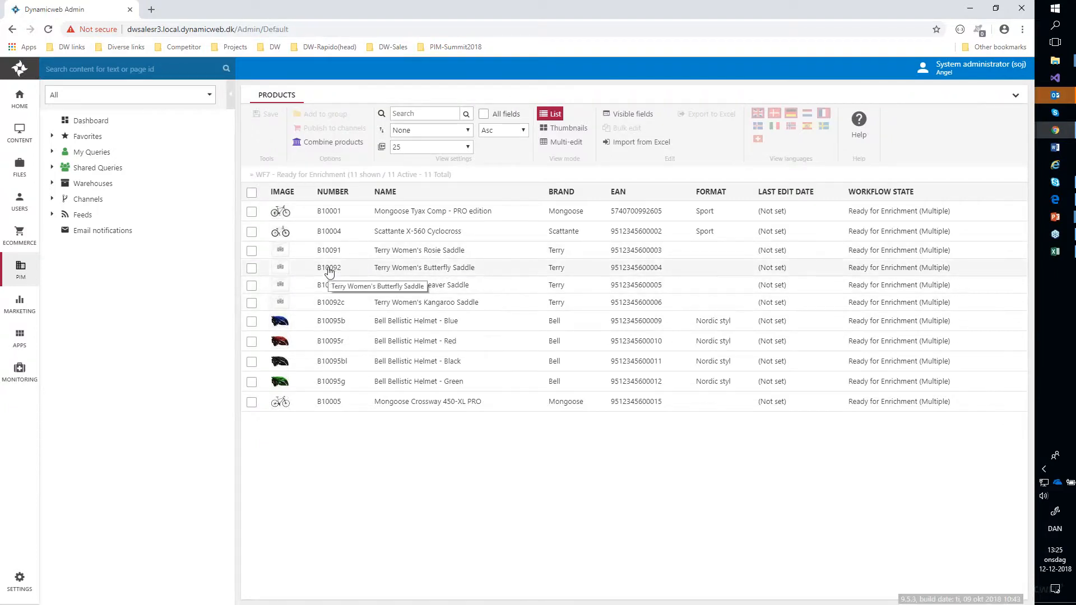
Step: Combine the Terry Women's Rosie, Butterfly, Beaver and Kangaroo saddles into a product family with the Rosie Saddle as master
{"action": "left_click", "coordinate": [252, 250]}
{"action": "left_click", "coordinate": [252, 268]}
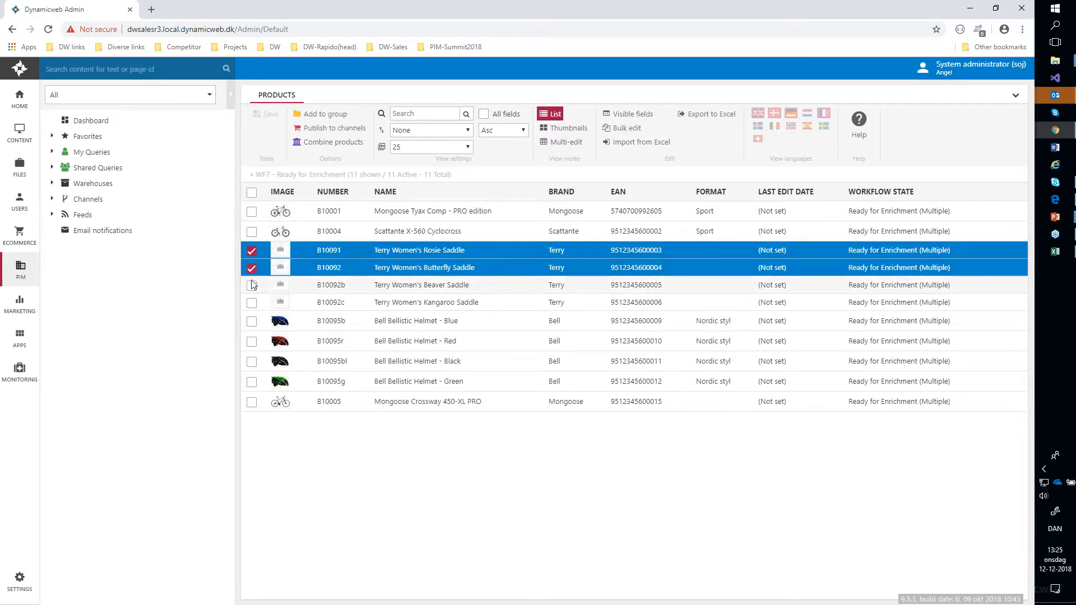
{"action": "left_click", "coordinate": [252, 285]}
{"action": "left_click", "coordinate": [252, 302]}
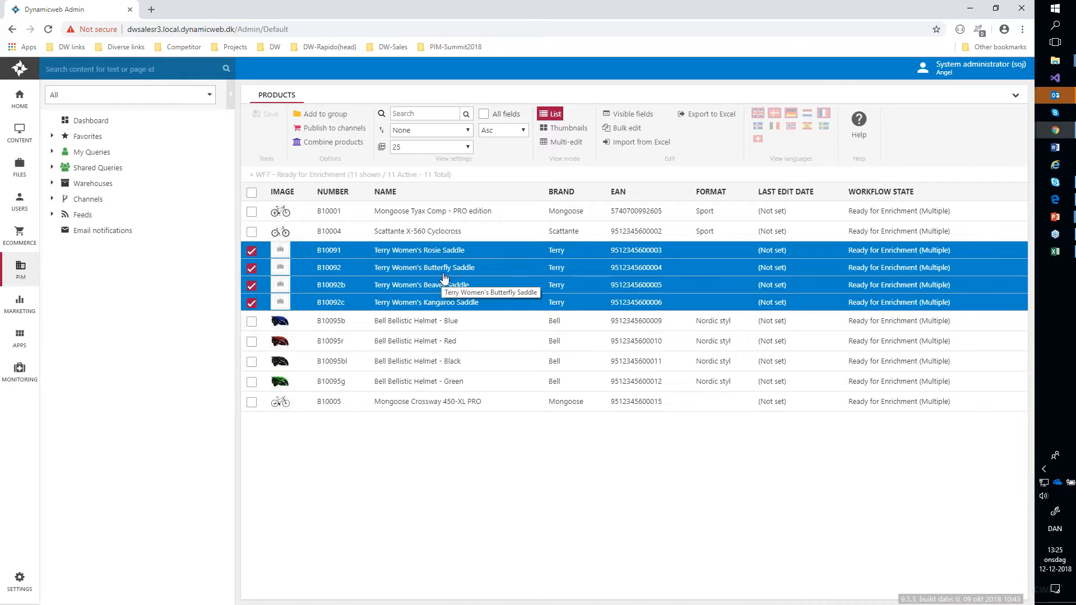
{"action": "left_click", "coordinate": [346, 143]}
{"action": "left_click", "coordinate": [319, 165]}
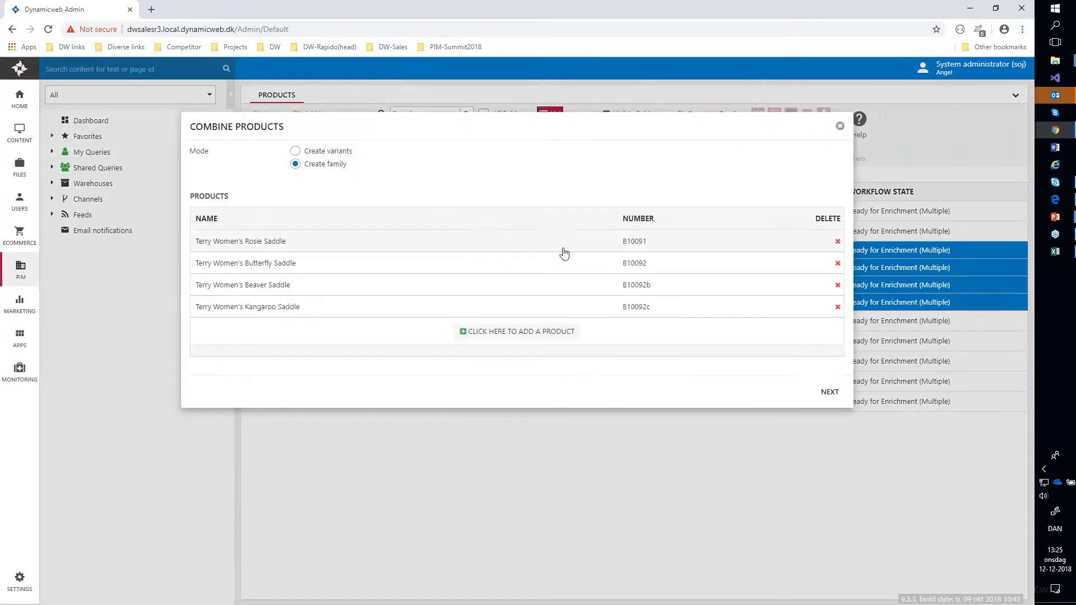
{"action": "left_click", "coordinate": [829, 391]}
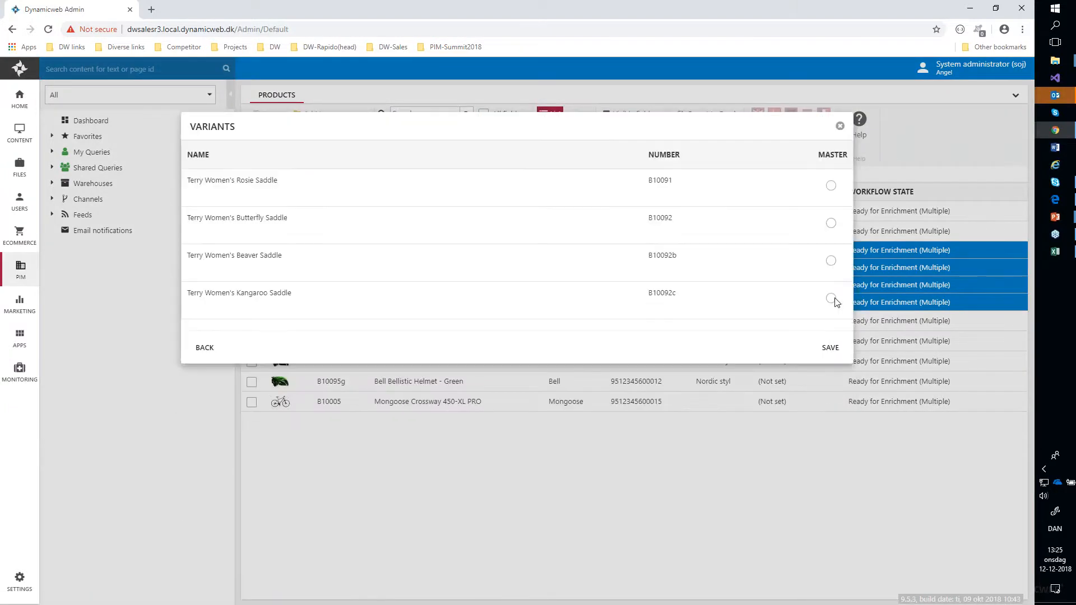
{"action": "left_click", "coordinate": [831, 186]}
{"action": "left_click", "coordinate": [831, 348]}
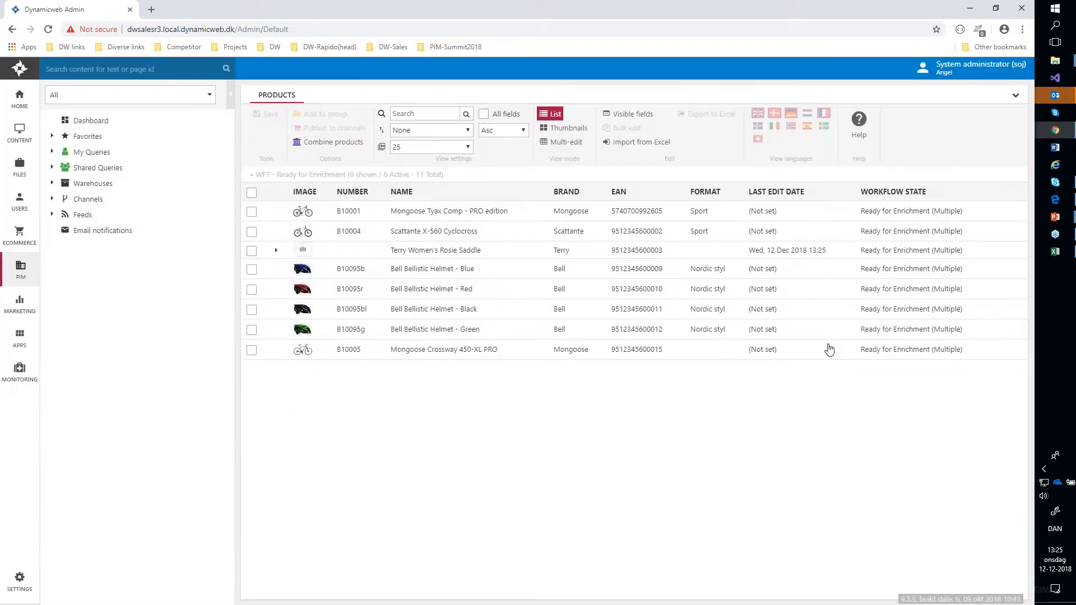
Step: Open the Terry saddle family, change its English name to "Terry Women's Saddle - 4 pcs." and save
{"action": "left_click", "coordinate": [431, 250]}
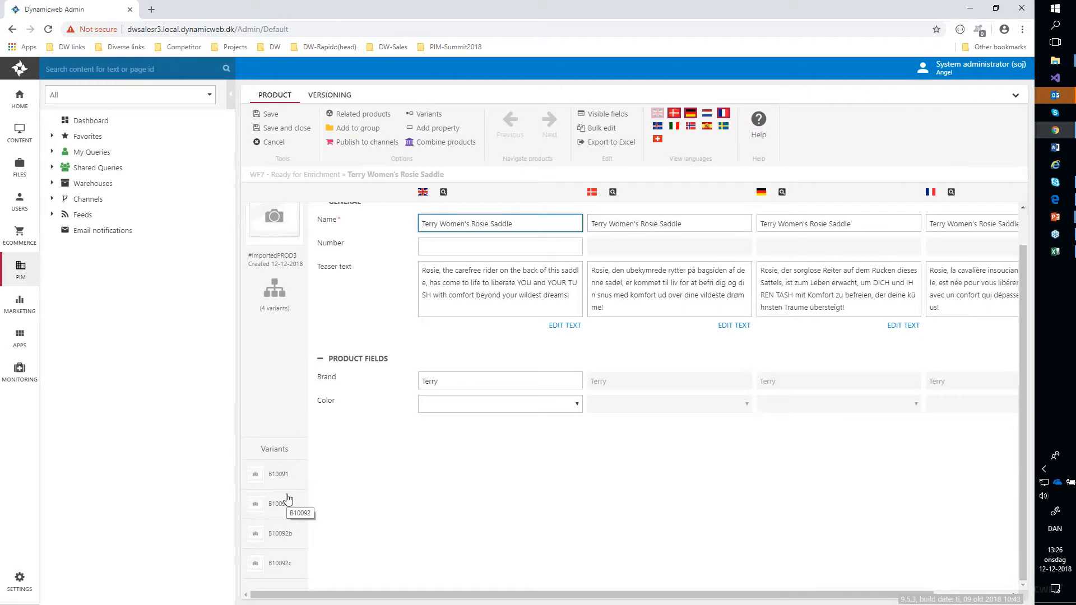
{"action": "double_click", "coordinate": [486, 225]}
{"action": "key", "text": "BackSpace"}
{"action": "left_click", "coordinate": [266, 114]}
Step: Include the Images field in the visible fields of the product edit view
{"action": "left_click", "coordinate": [620, 119]}
{"action": "left_click_drag", "start_coordinate": [593, 197], "coordinate": [596, 283]}
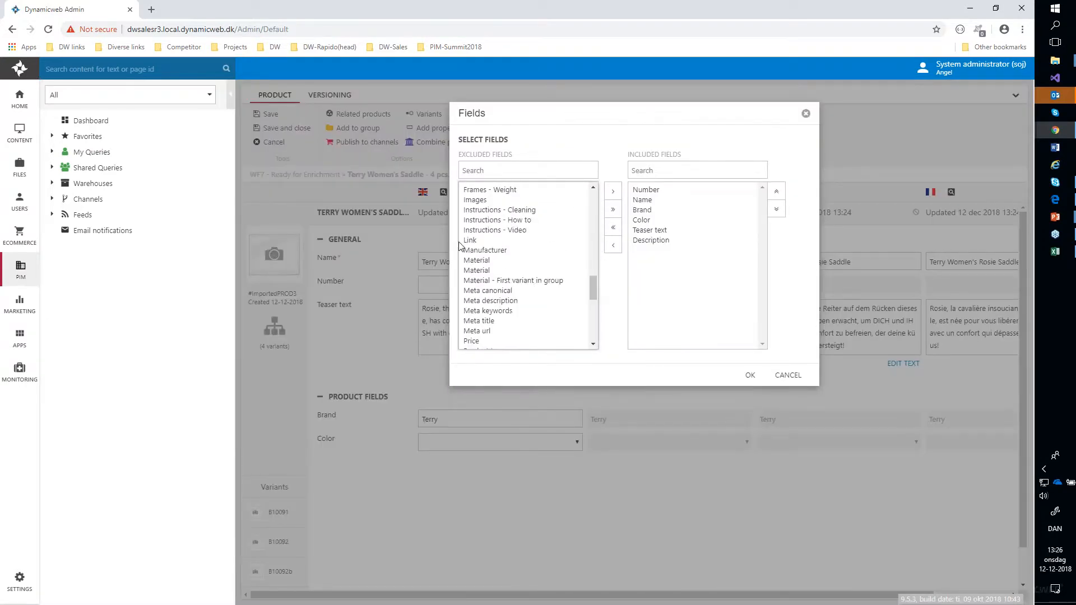
{"action": "double_click", "coordinate": [476, 200]}
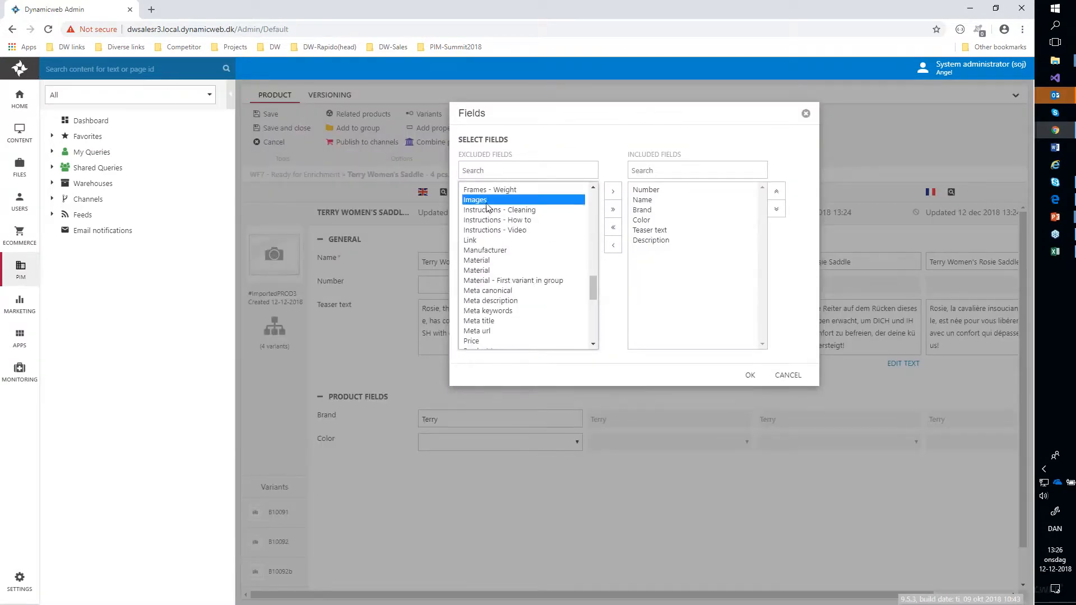
{"action": "left_click", "coordinate": [751, 376]}
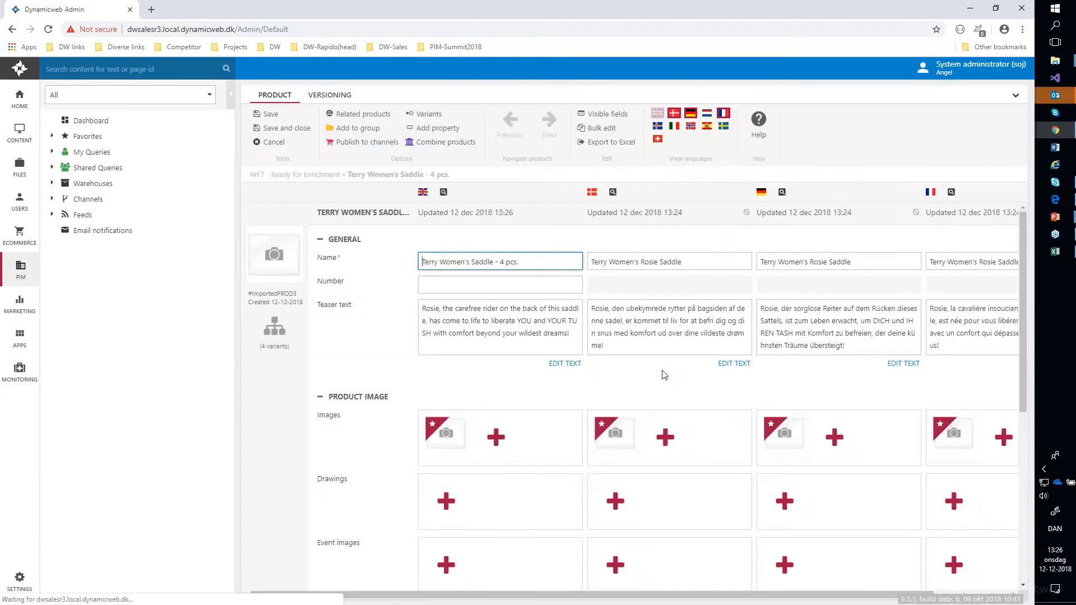
Step: Search BrandImages and its subfolders for "terry" and add Terry saddle - MAIN.jpg to the family's English Images field
{"action": "left_click", "coordinate": [506, 438]}
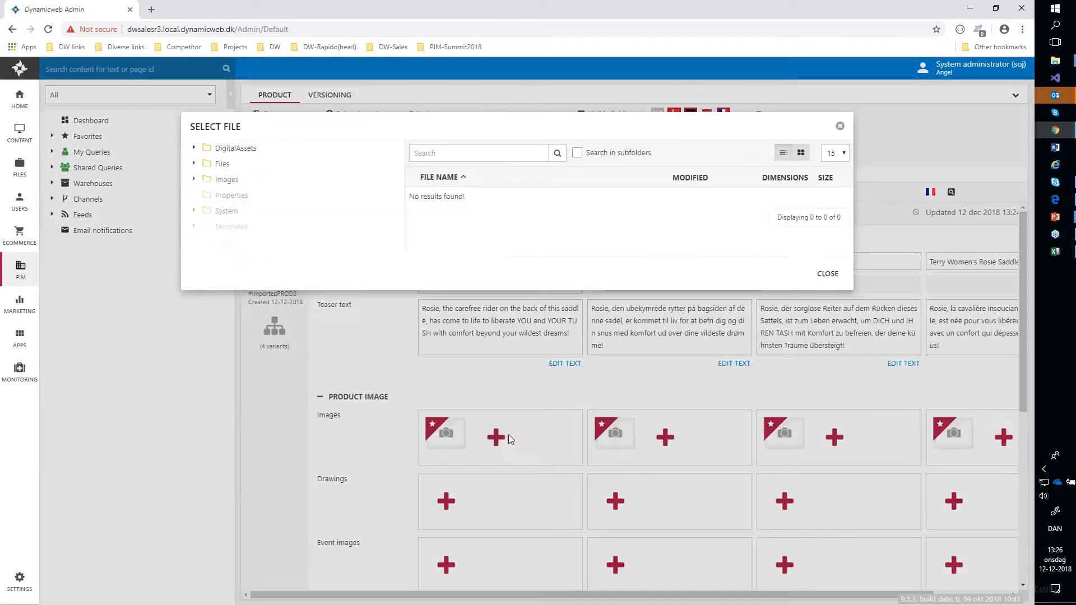
{"action": "left_click", "coordinate": [228, 180]}
{"action": "left_click", "coordinate": [249, 211]}
{"action": "left_click", "coordinate": [471, 156]}
{"action": "type", "text": "terry"}
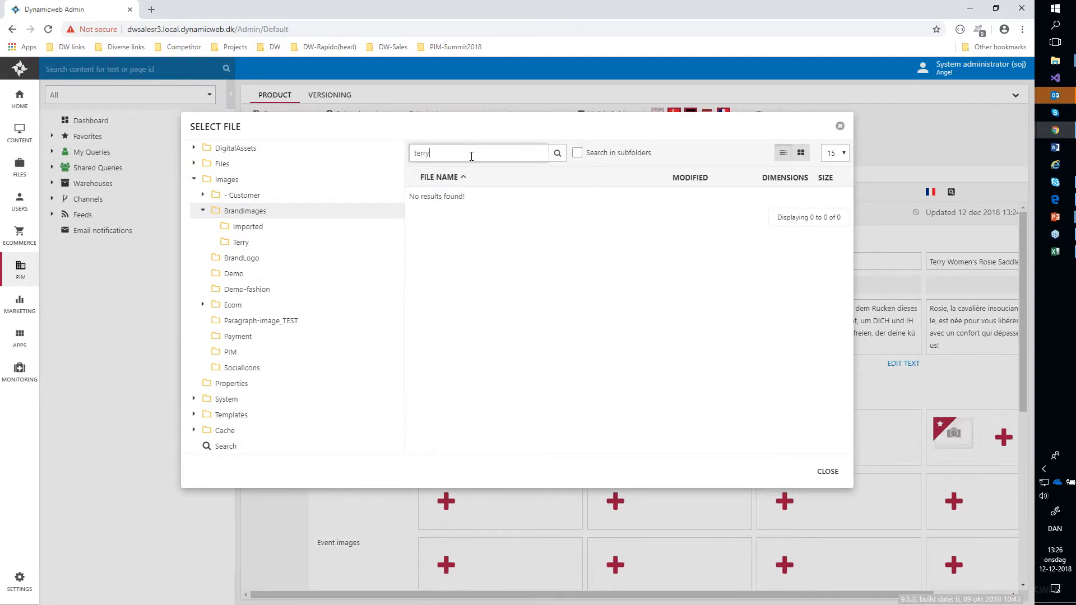
{"action": "left_click", "coordinate": [579, 156]}
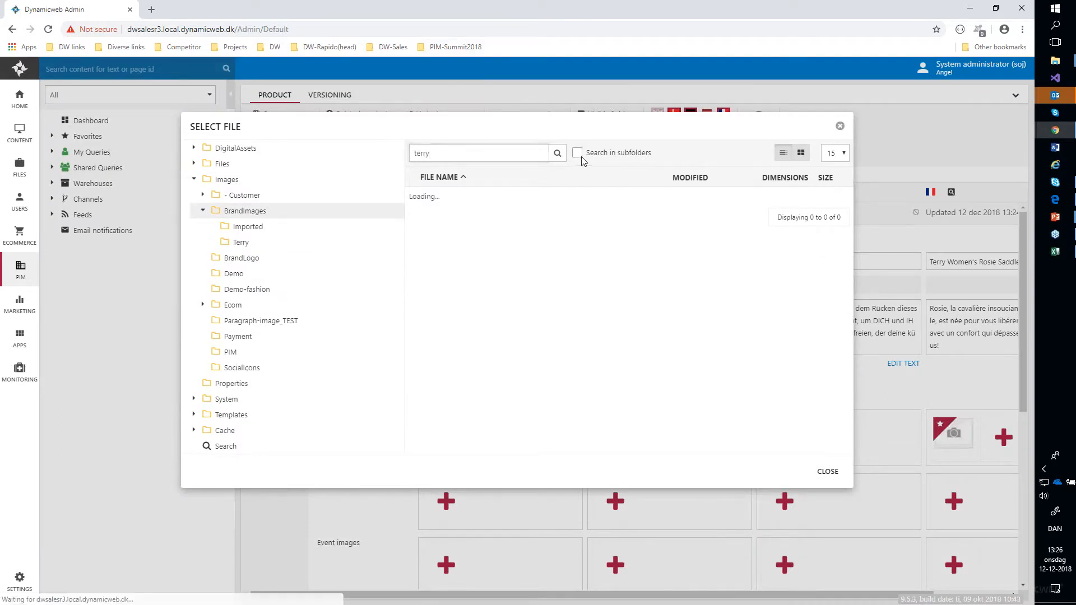
{"action": "left_click", "coordinate": [802, 154]}
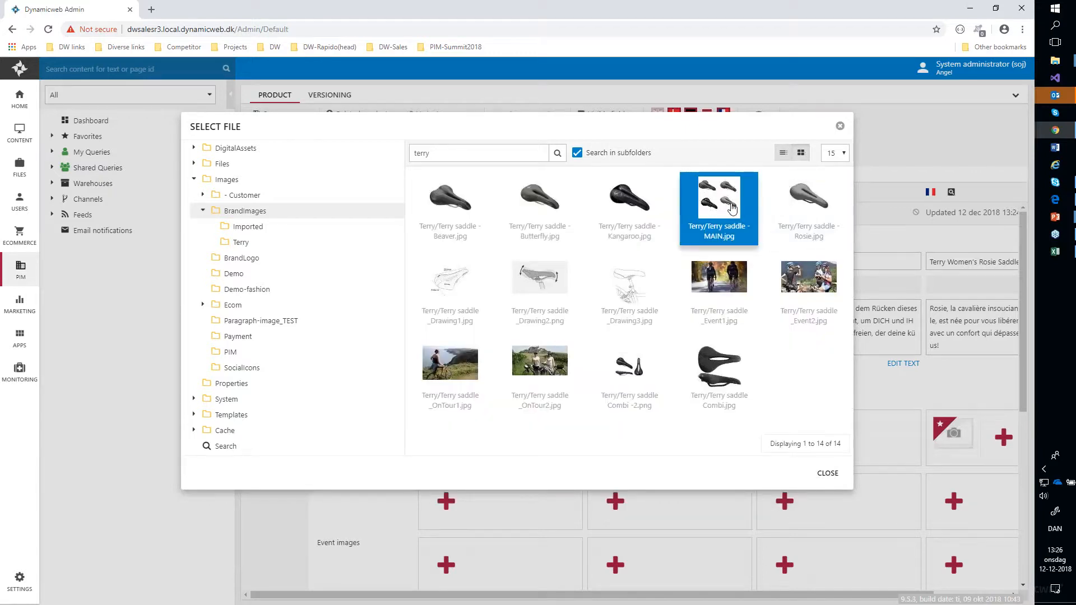
{"action": "left_click", "coordinate": [718, 210]}
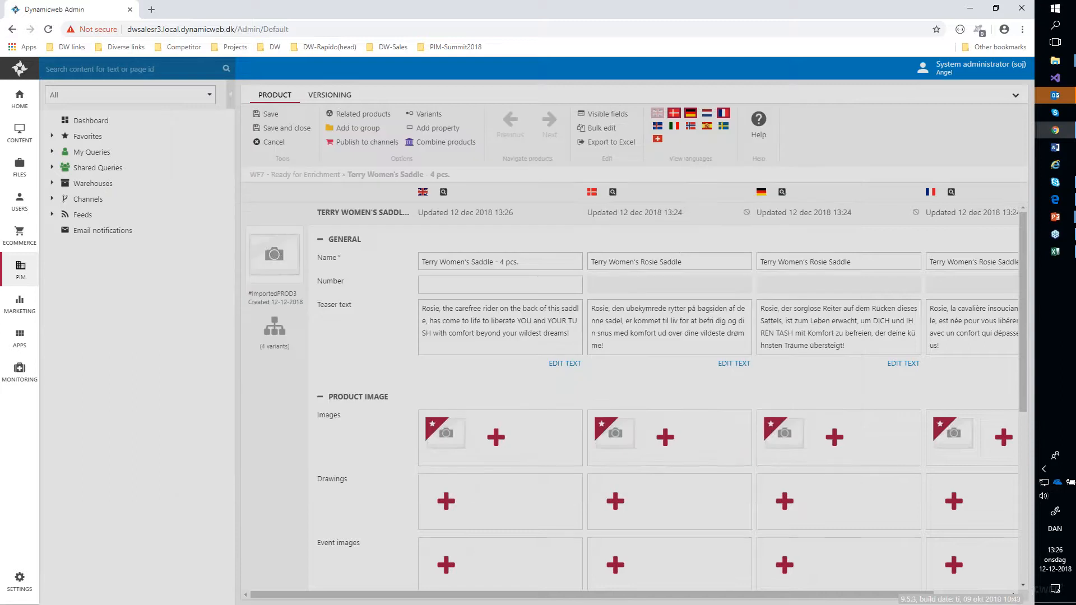
Step: Save the family, make the four-saddle picture its primary image, and save again
{"action": "left_click", "coordinate": [267, 114]}
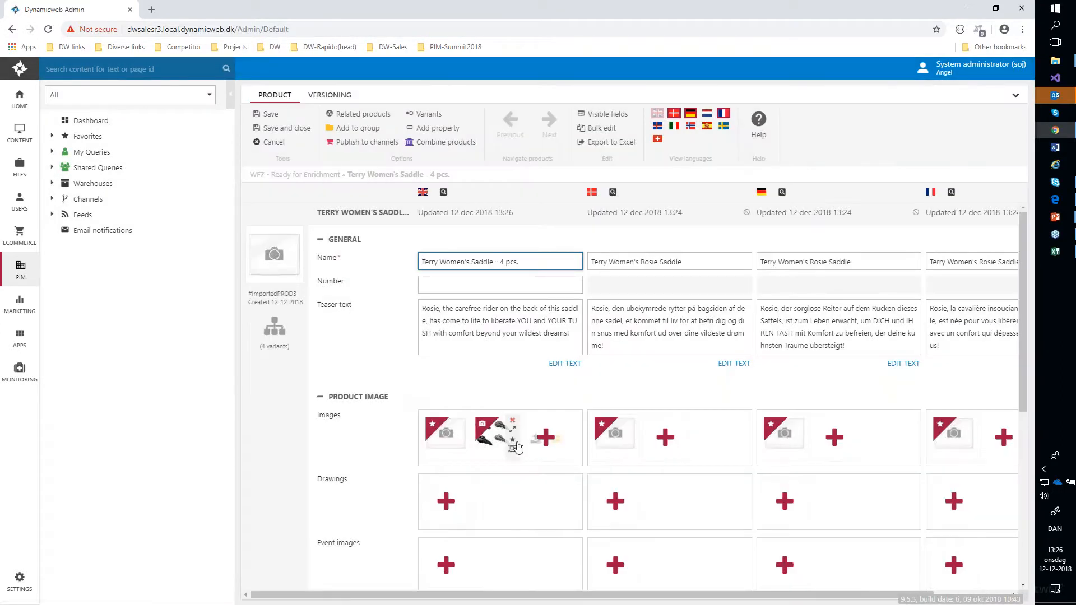
{"action": "left_click", "coordinate": [514, 442]}
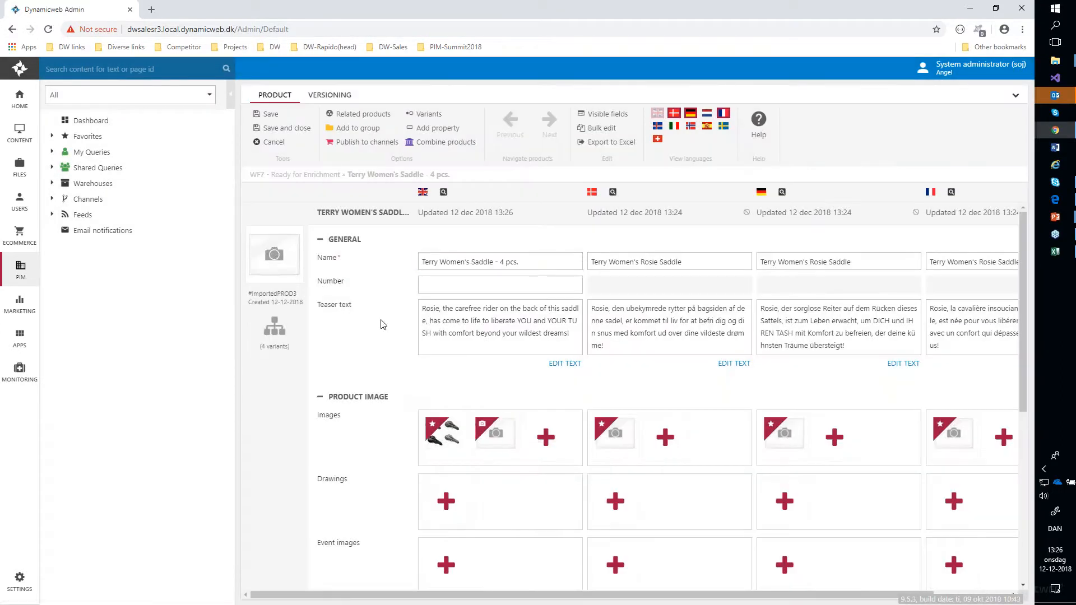
{"action": "left_click", "coordinate": [268, 116]}
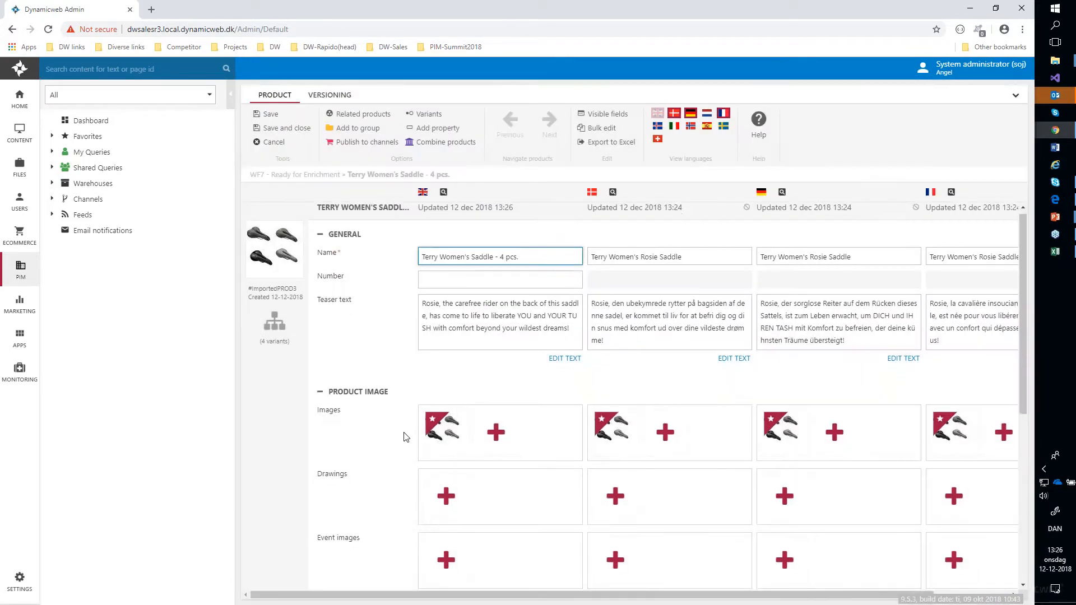
Step: Add Terry saddle - Butterfly.jpg from BrandImages/Terry to variant B10091, make it the primary image, and save
{"action": "scroll", "coordinate": [406, 437], "scroll_direction": "down", "scroll_amount": 6}
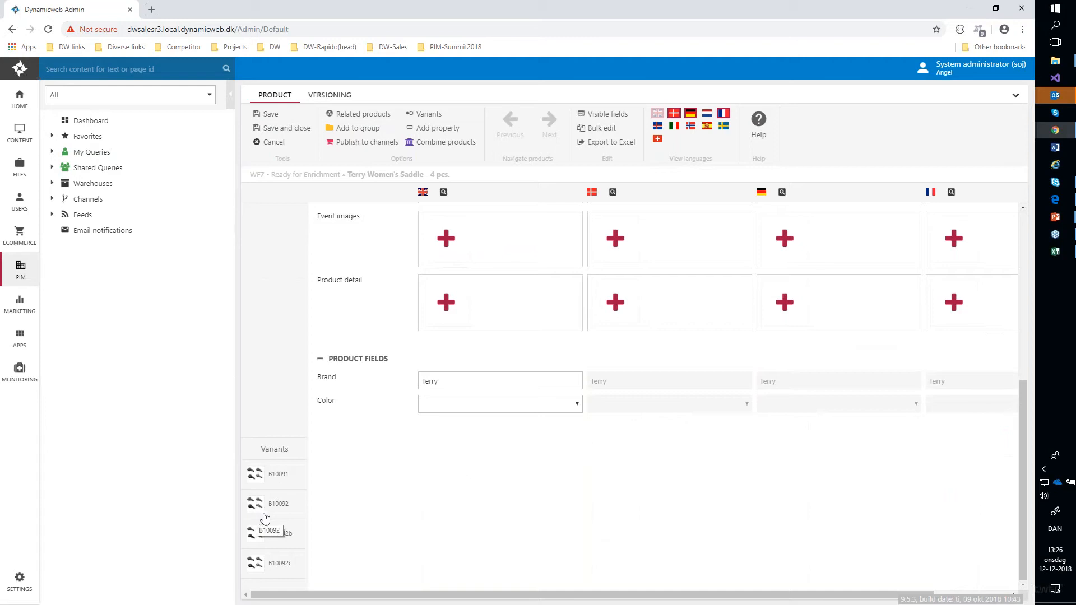
{"action": "left_click", "coordinate": [278, 474]}
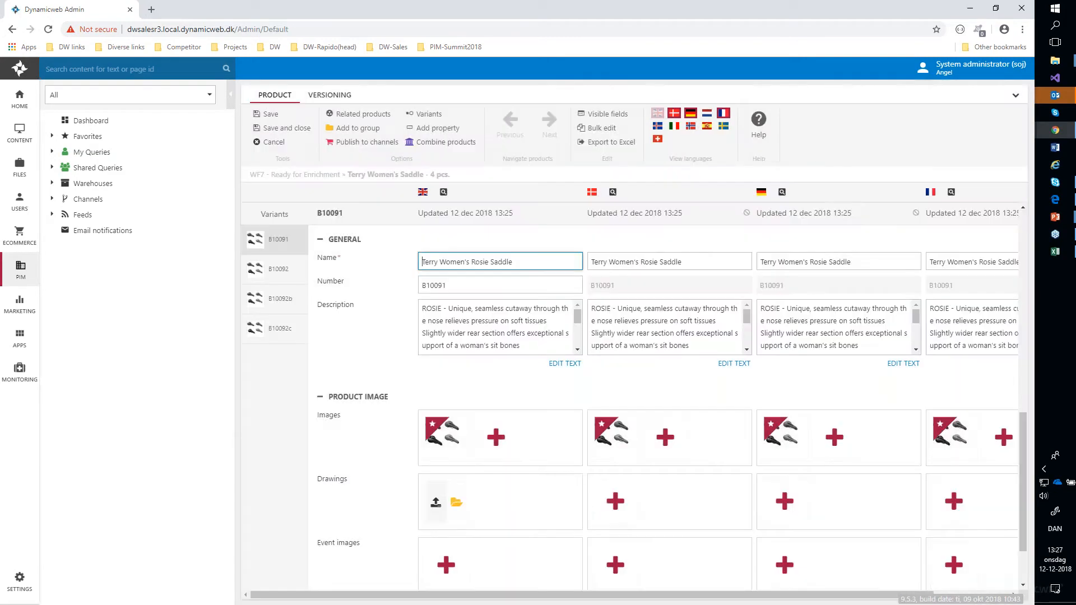
{"action": "left_click", "coordinate": [506, 439]}
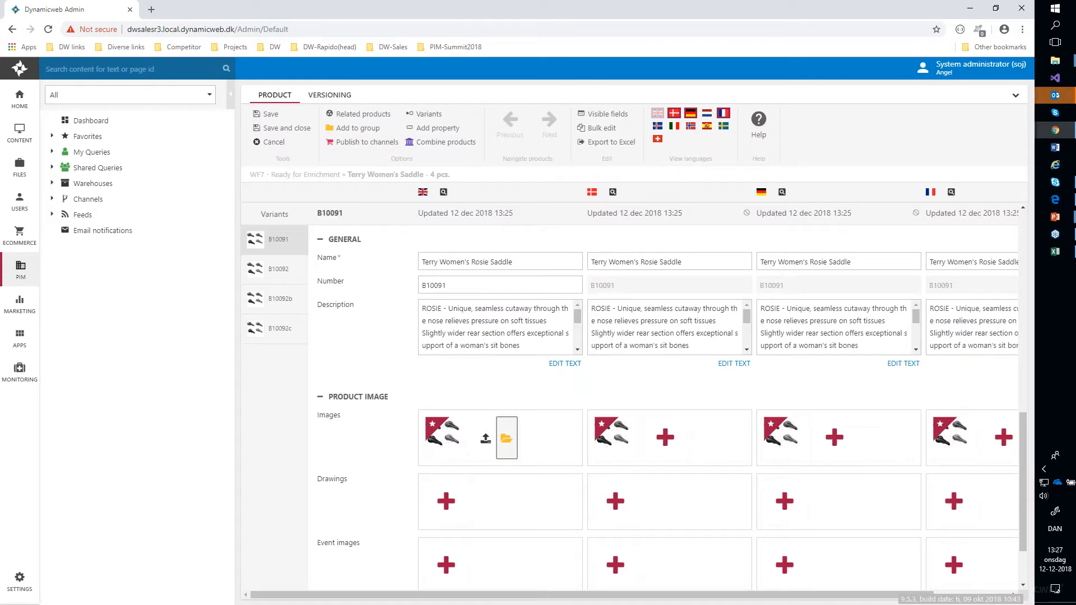
{"action": "left_click", "coordinate": [245, 178]}
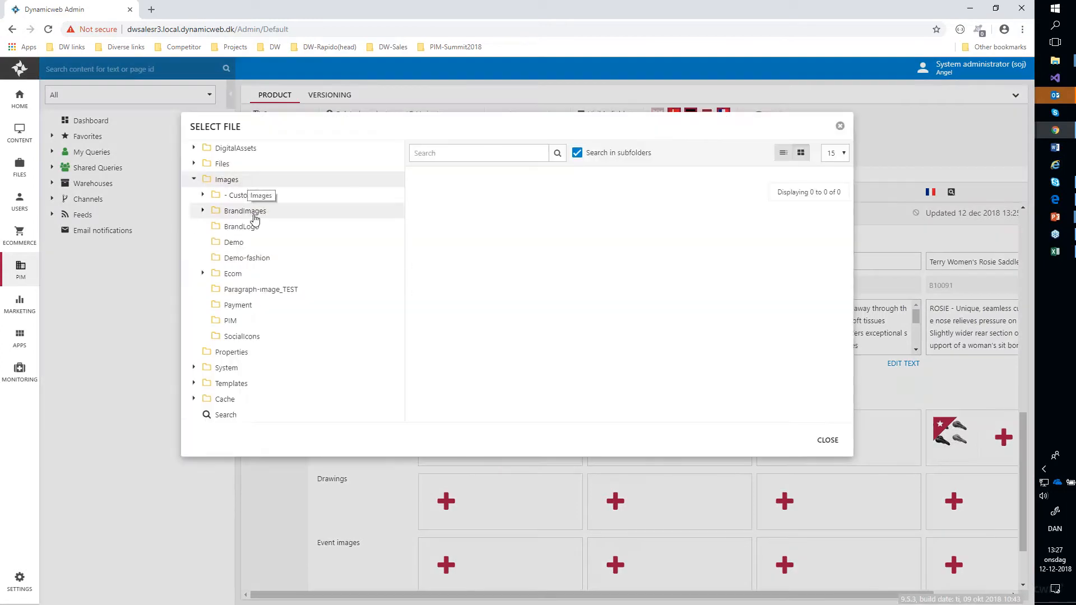
{"action": "left_click", "coordinate": [253, 211]}
{"action": "left_click", "coordinate": [242, 243]}
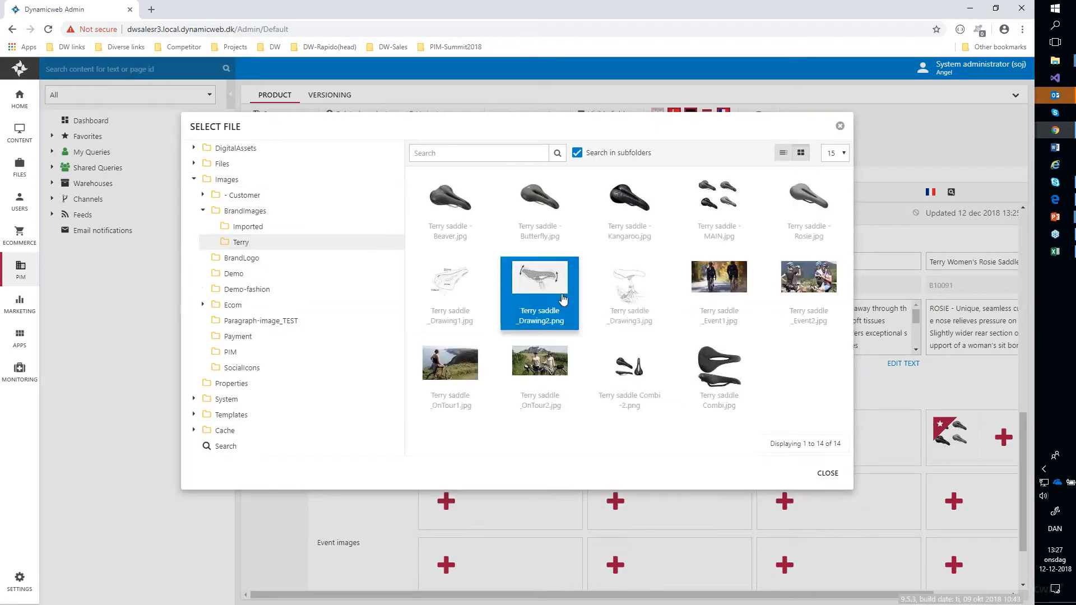
{"action": "left_click", "coordinate": [540, 214]}
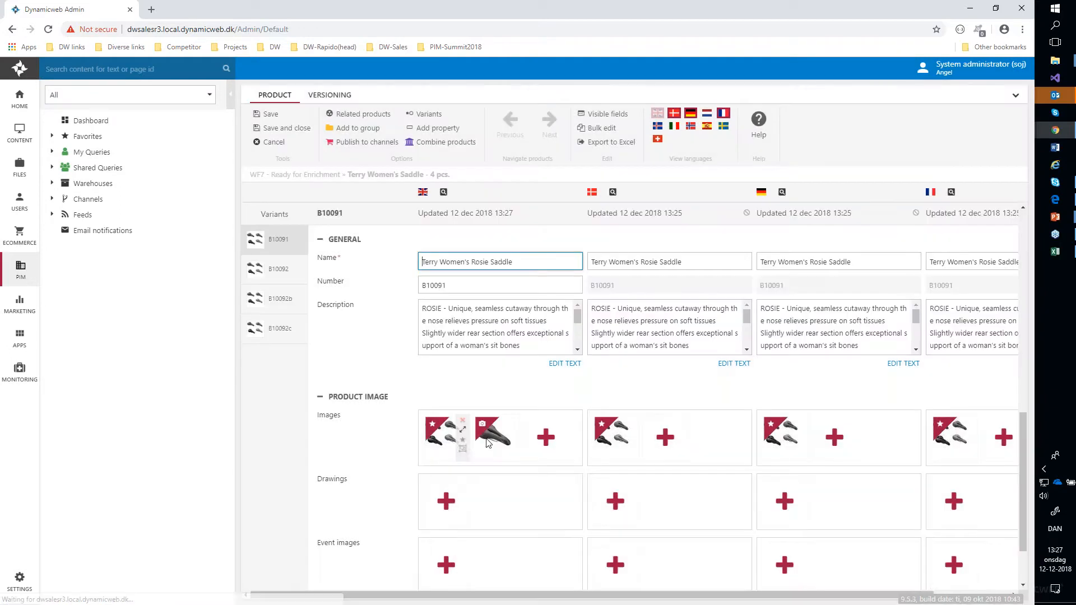
{"action": "left_click", "coordinate": [463, 441]}
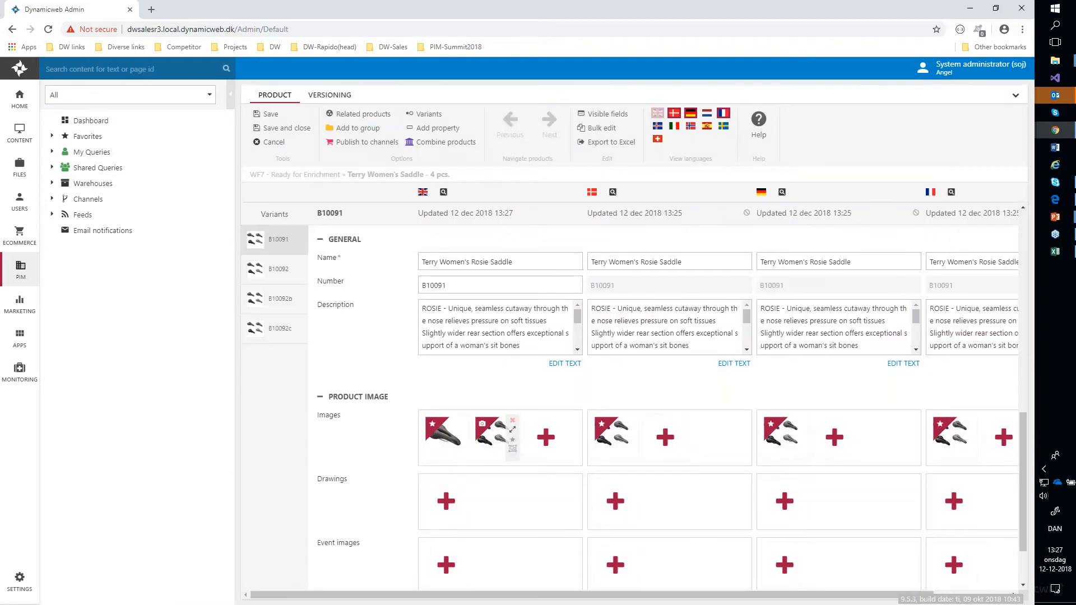
{"action": "left_click", "coordinate": [268, 113]}
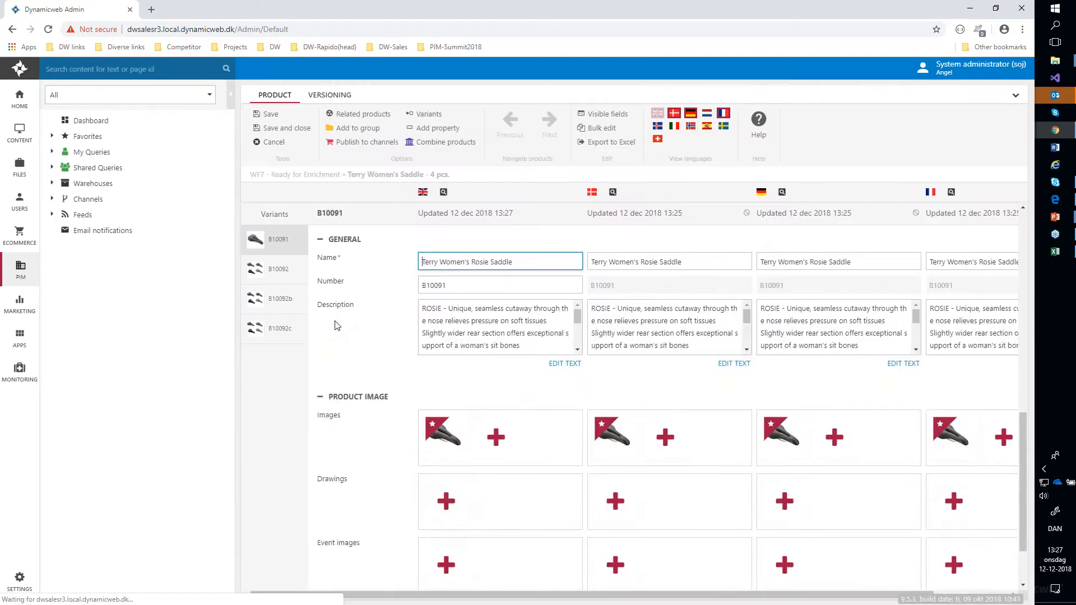
Step: Add an image from the BrandImages/Terry folder to the saddle family's English Event images field and save the product
{"action": "scroll", "coordinate": [395, 294], "scroll_direction": "down", "scroll_amount": 5}
{"action": "left_click", "coordinate": [458, 342]}
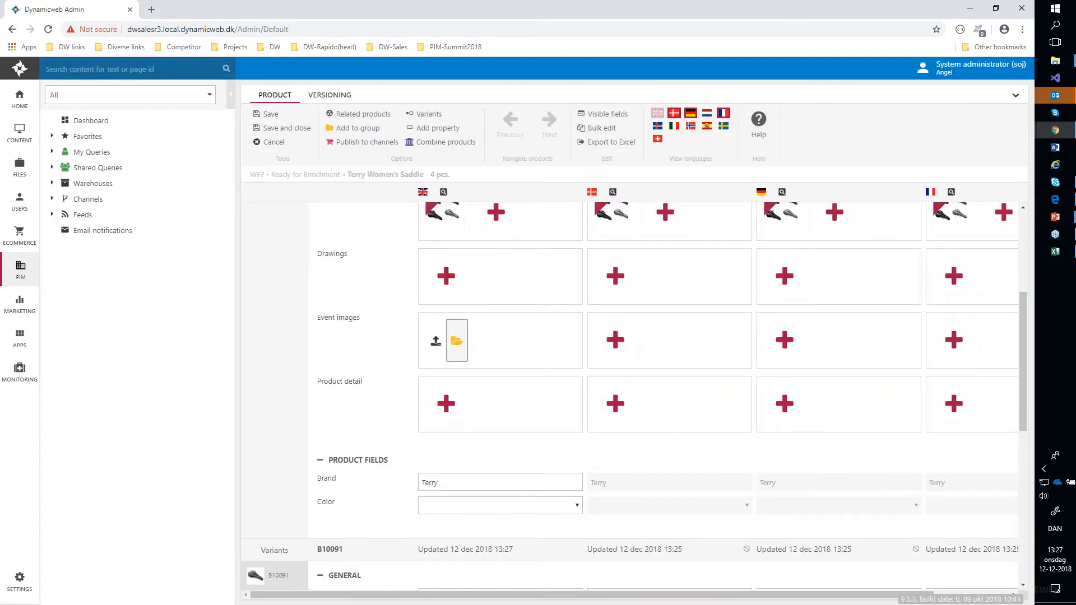
{"action": "left_click", "coordinate": [247, 179]}
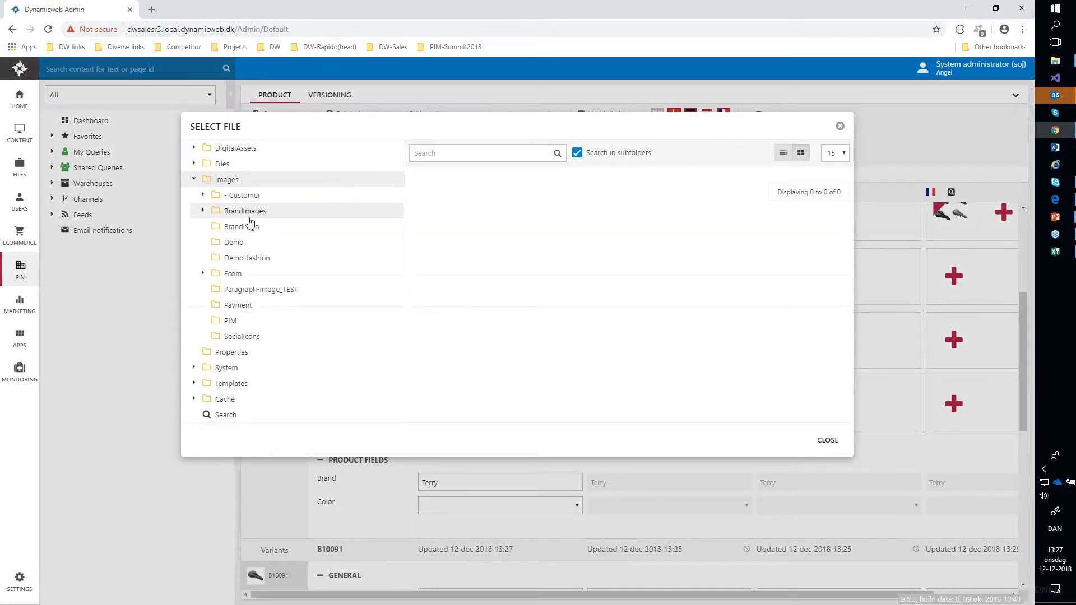
{"action": "left_click", "coordinate": [251, 211]}
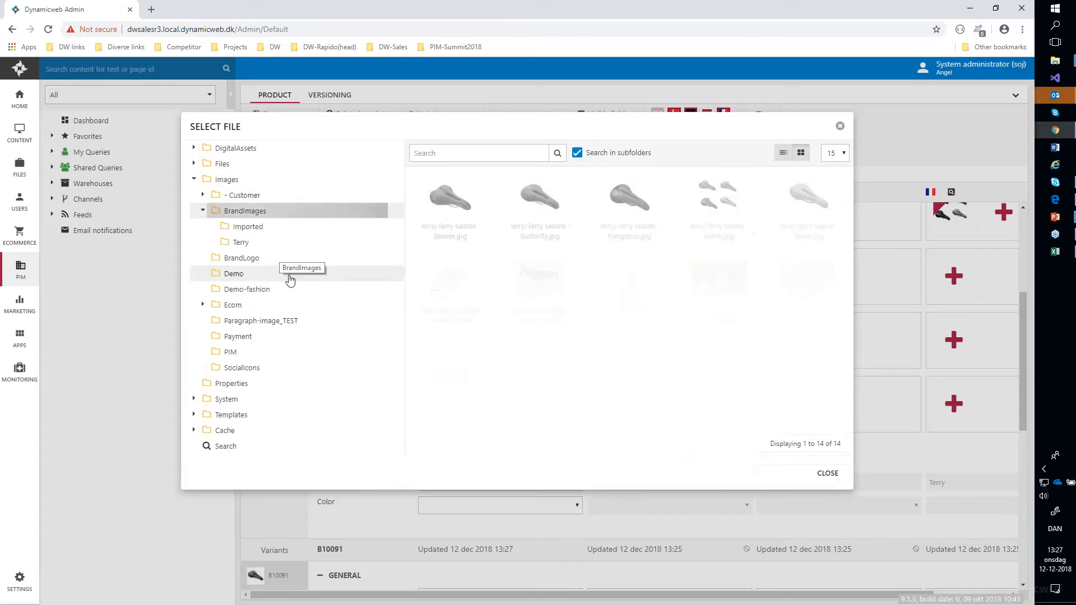
{"action": "left_click", "coordinate": [249, 244]}
{"action": "left_click", "coordinate": [551, 317]}
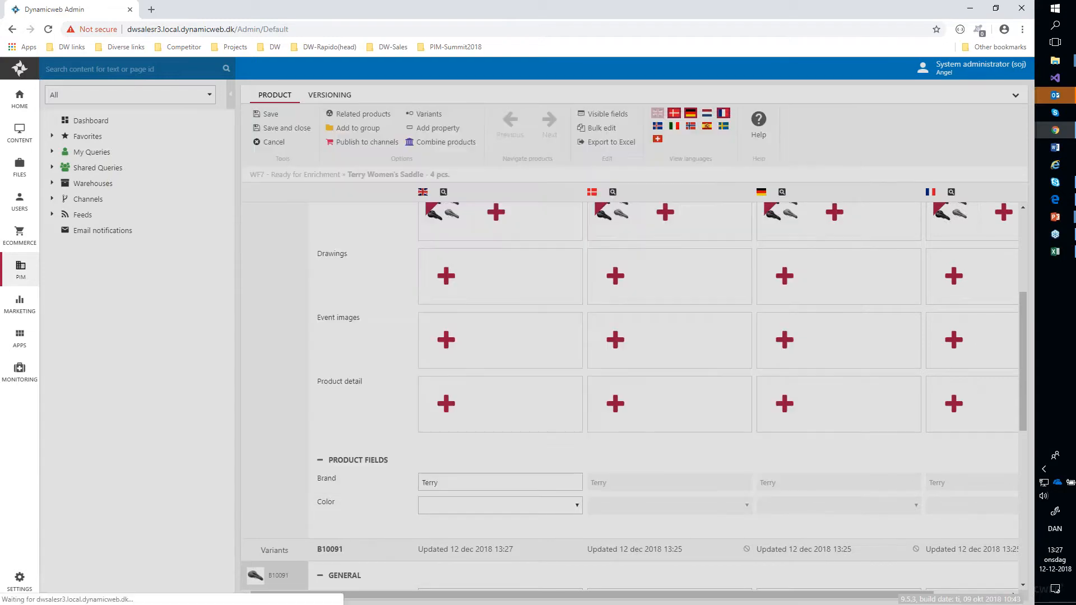
{"action": "left_click", "coordinate": [271, 113]}
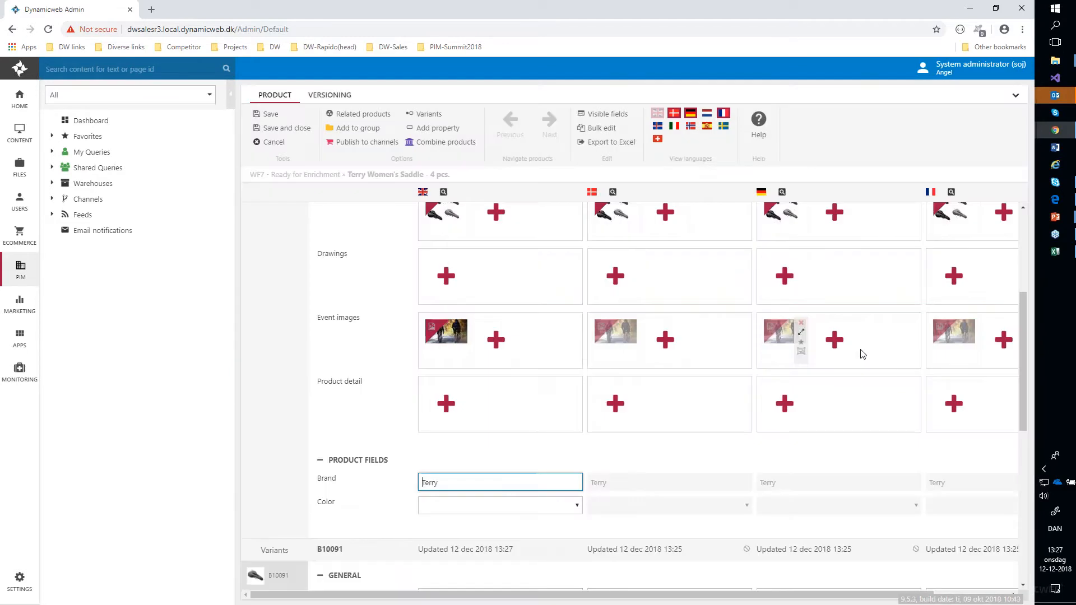
Step: Review the images on variant B10091 and on the saddle family, and return to the product list
{"action": "scroll", "coordinate": [558, 382], "scroll_direction": "up", "scroll_amount": 4}
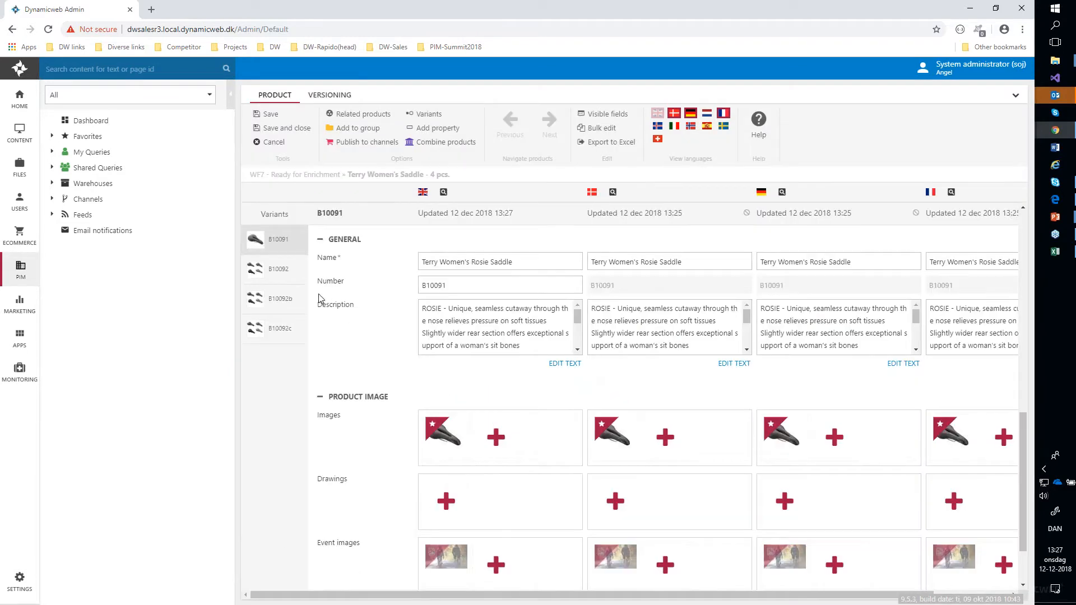
{"action": "scroll", "coordinate": [318, 294], "scroll_direction": "down", "scroll_amount": 4}
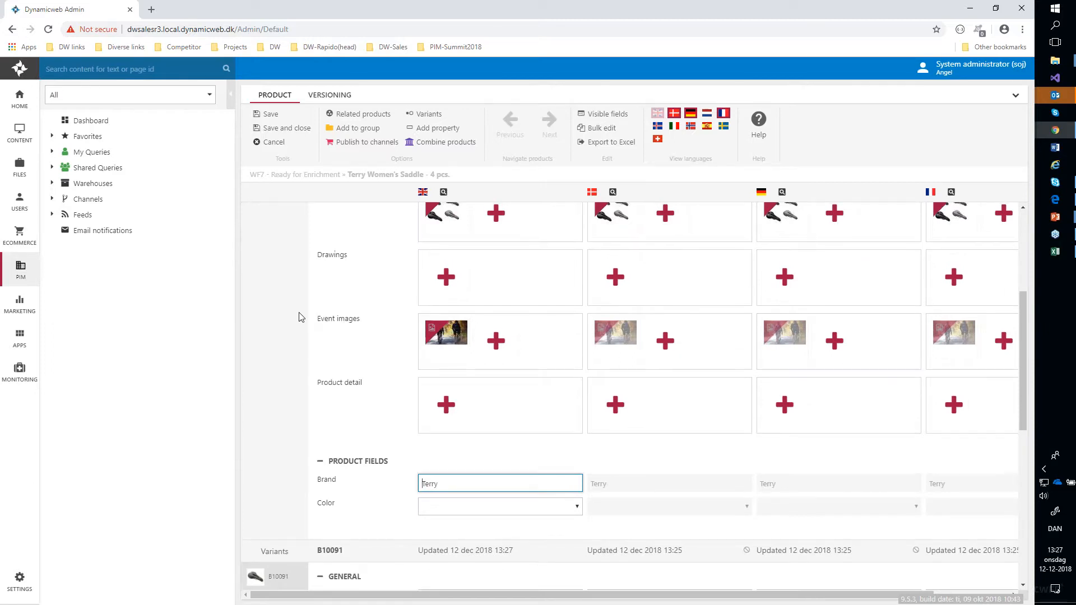
{"action": "scroll", "coordinate": [300, 315], "scroll_direction": "up", "scroll_amount": 4}
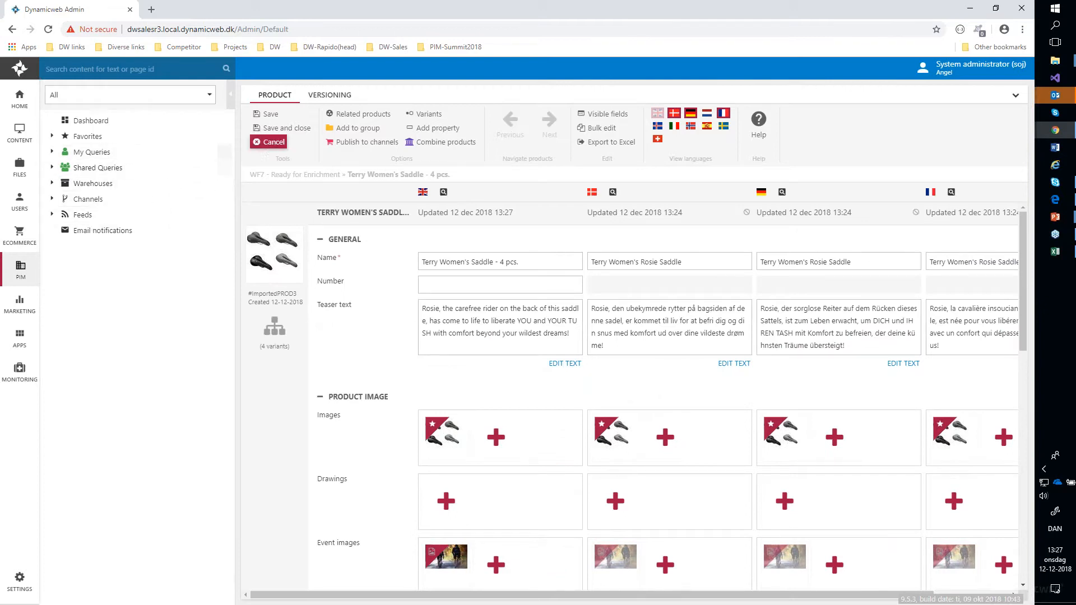
{"action": "left_click", "coordinate": [273, 144]}
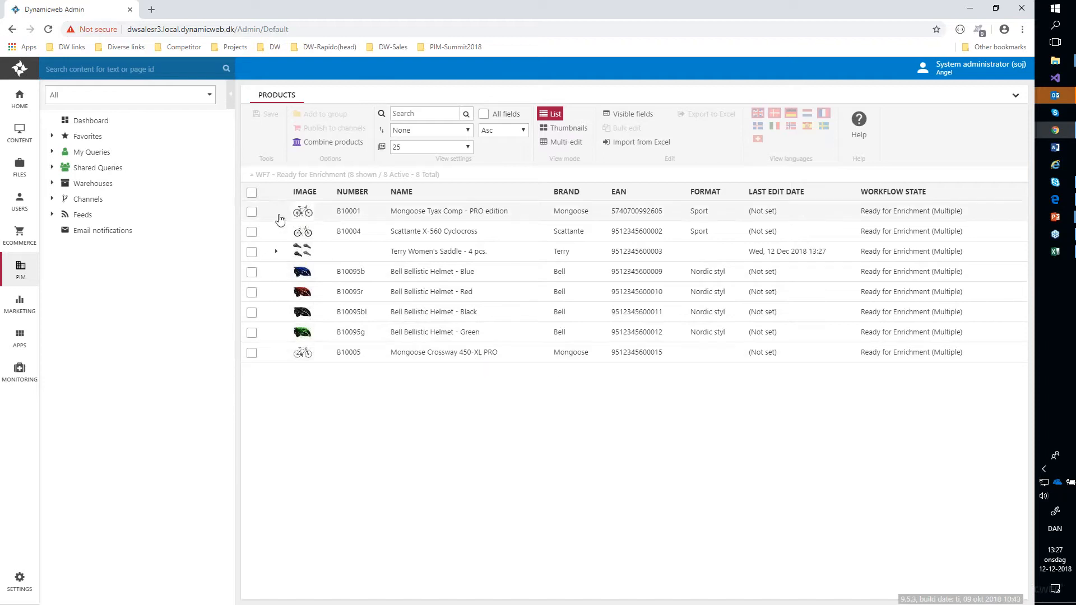
Step: Publish all listed products to the Campaign group under Bikez Offers and the NEWS group under Partner SHOP (Europe)
{"action": "left_click", "coordinate": [251, 193]}
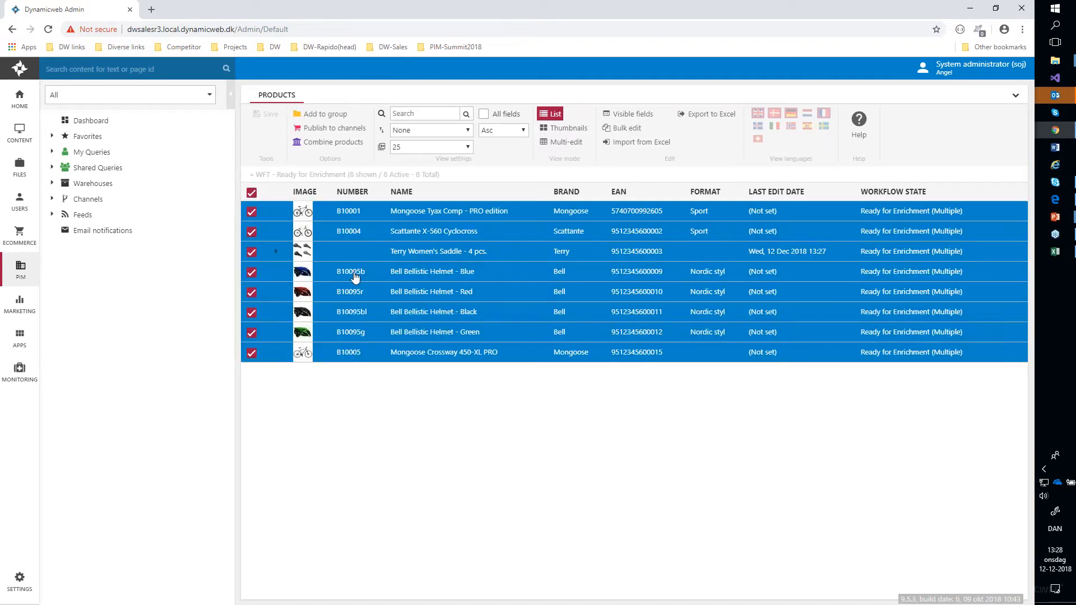
{"action": "left_click", "coordinate": [347, 134]}
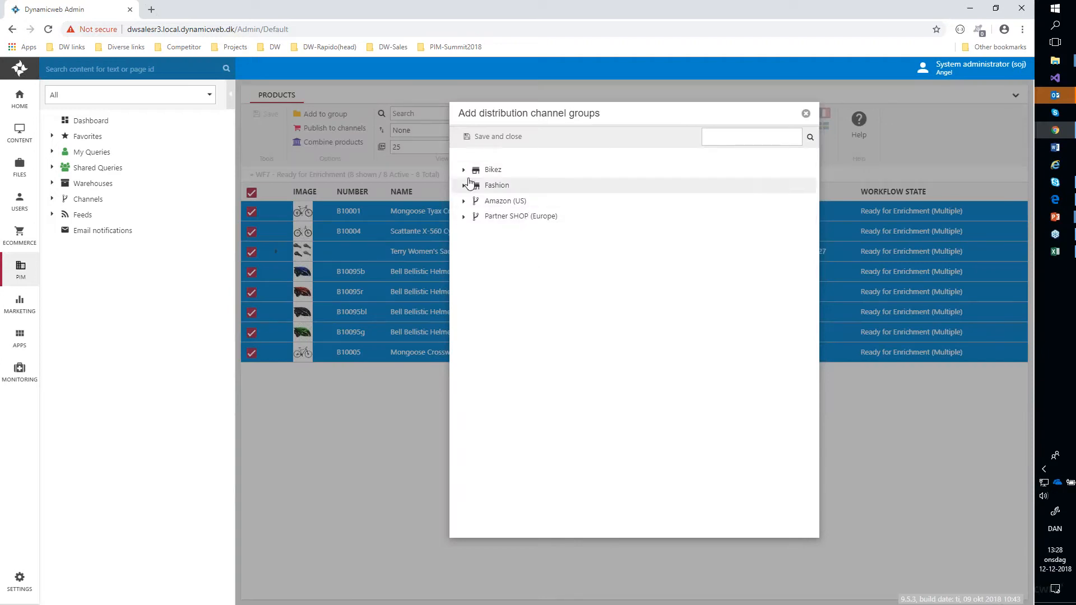
{"action": "left_click", "coordinate": [464, 170]}
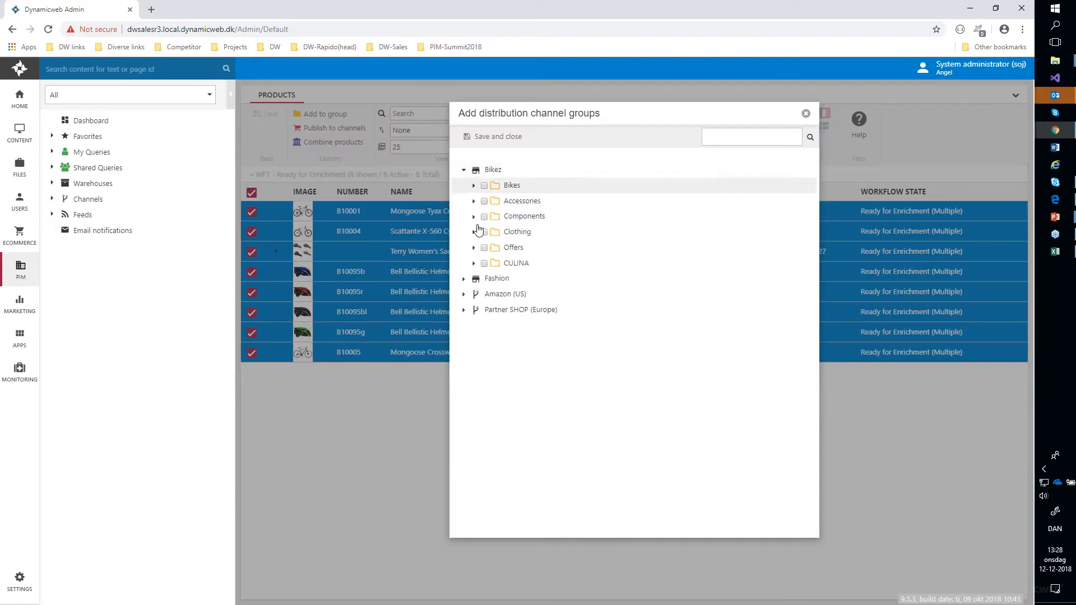
{"action": "left_click", "coordinate": [474, 247]}
{"action": "left_click", "coordinate": [494, 279]}
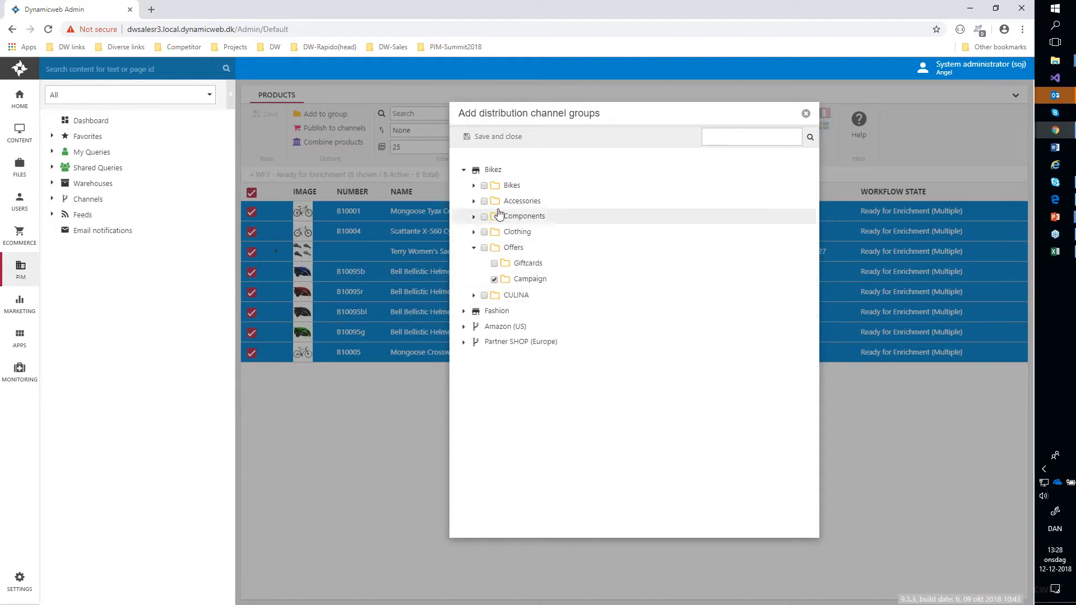
{"action": "left_click", "coordinate": [464, 344]}
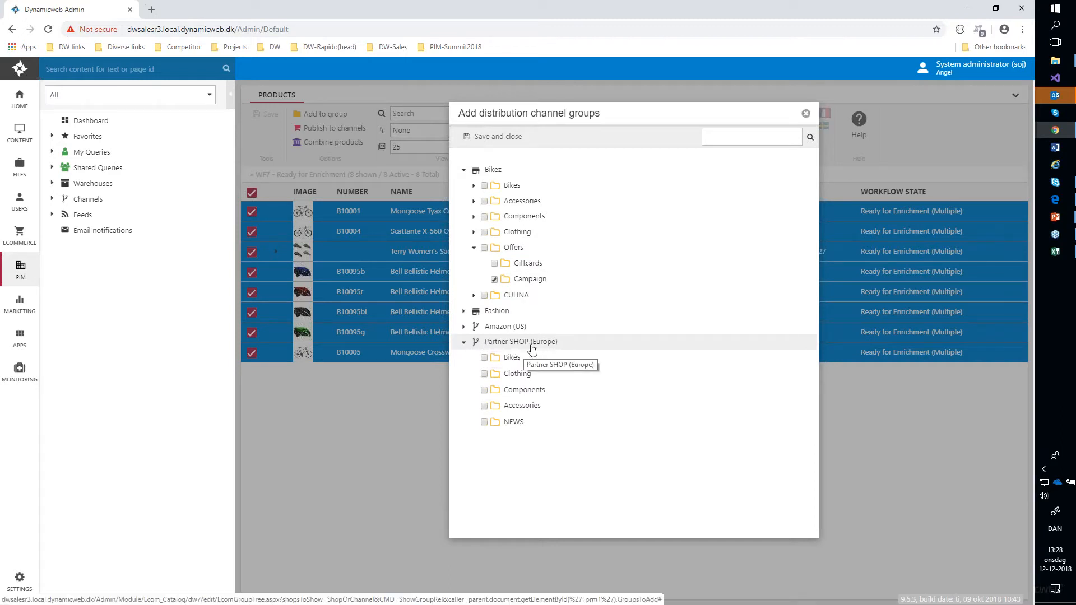
{"action": "left_click", "coordinate": [484, 422]}
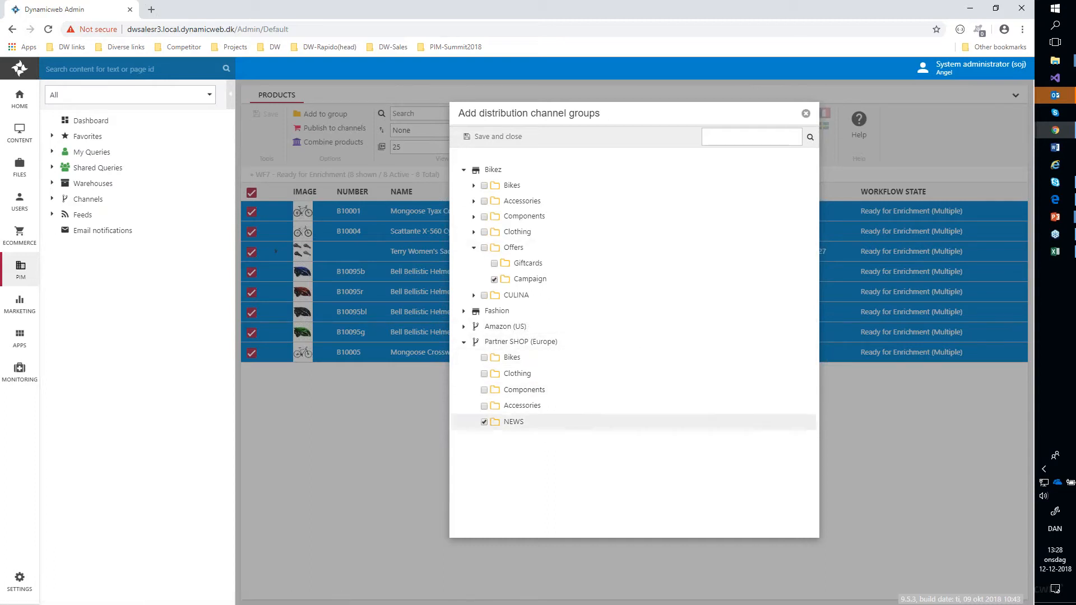
{"action": "left_click", "coordinate": [482, 137]}
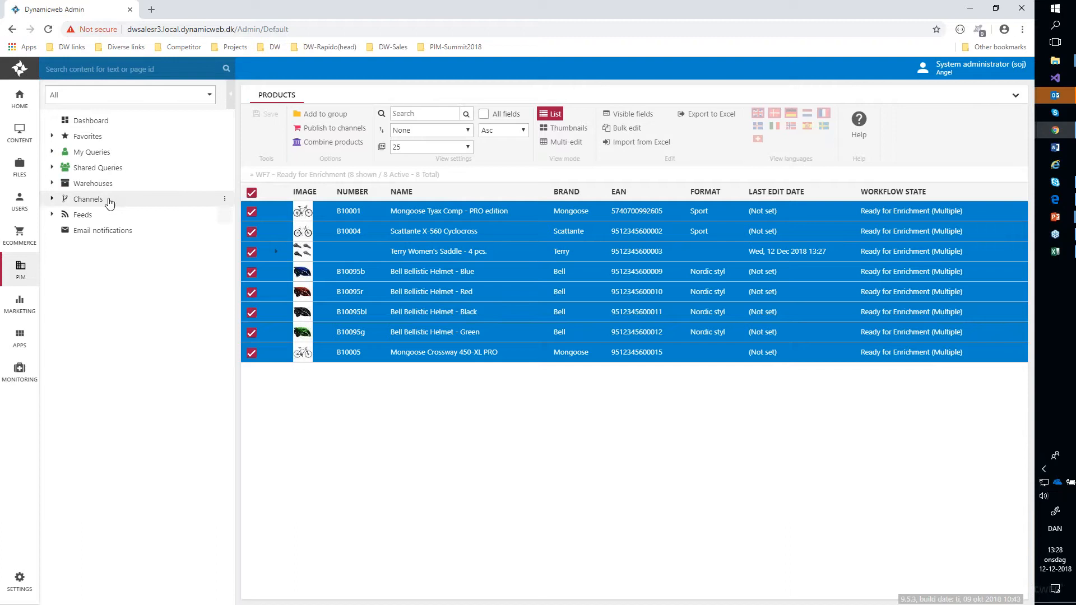
Step: Check the products published to the NEWS group of the Partner SHOP (Europe) channel, and return to the channel's group overview
{"action": "left_click", "coordinate": [50, 200]}
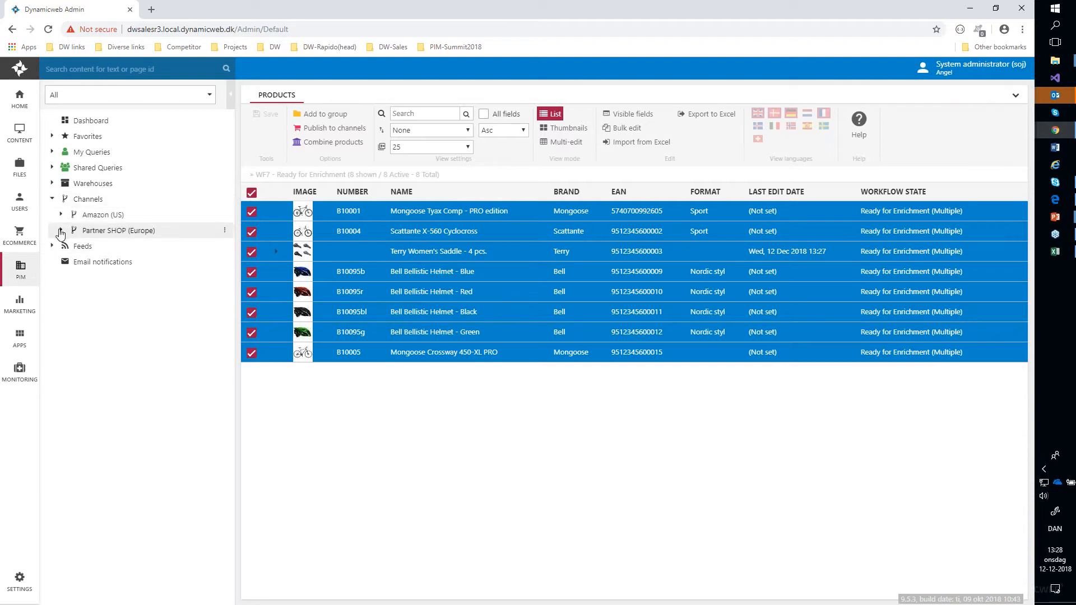
{"action": "left_click", "coordinate": [62, 231]}
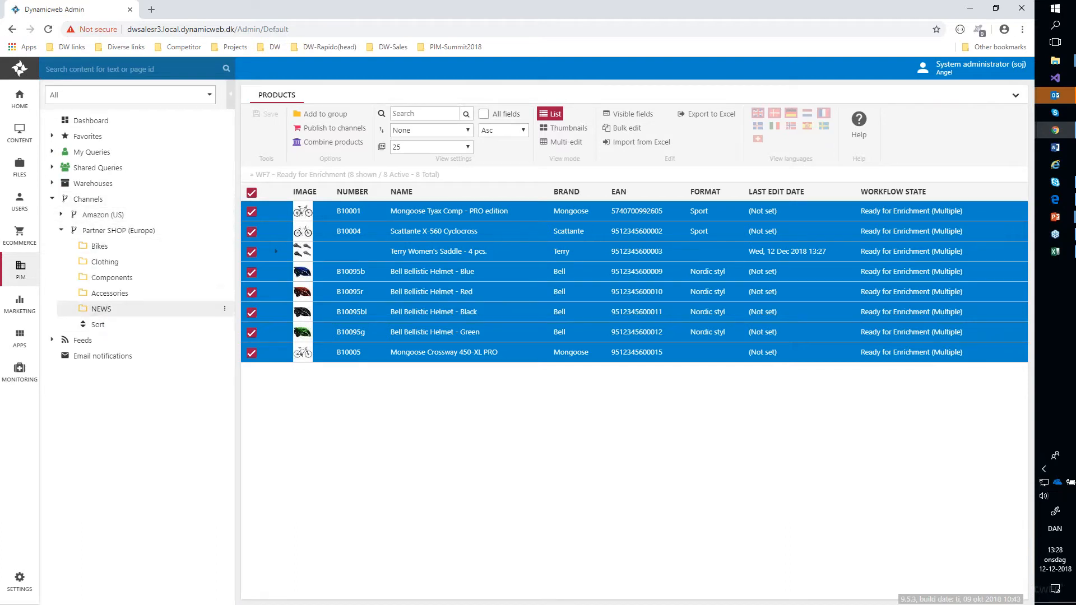
{"action": "left_click", "coordinate": [101, 309]}
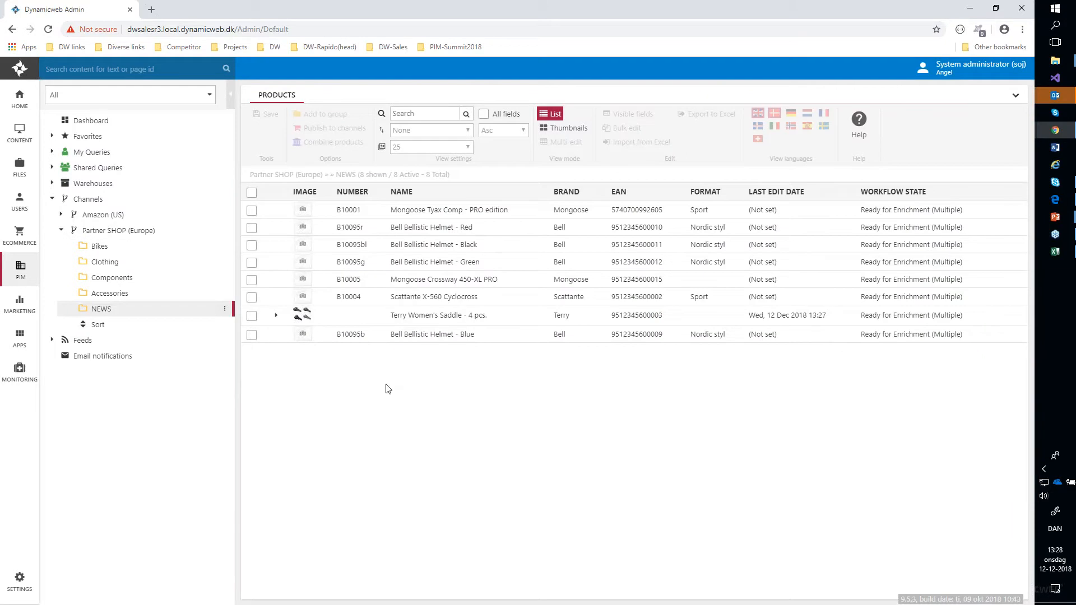
{"action": "left_click", "coordinate": [94, 233]}
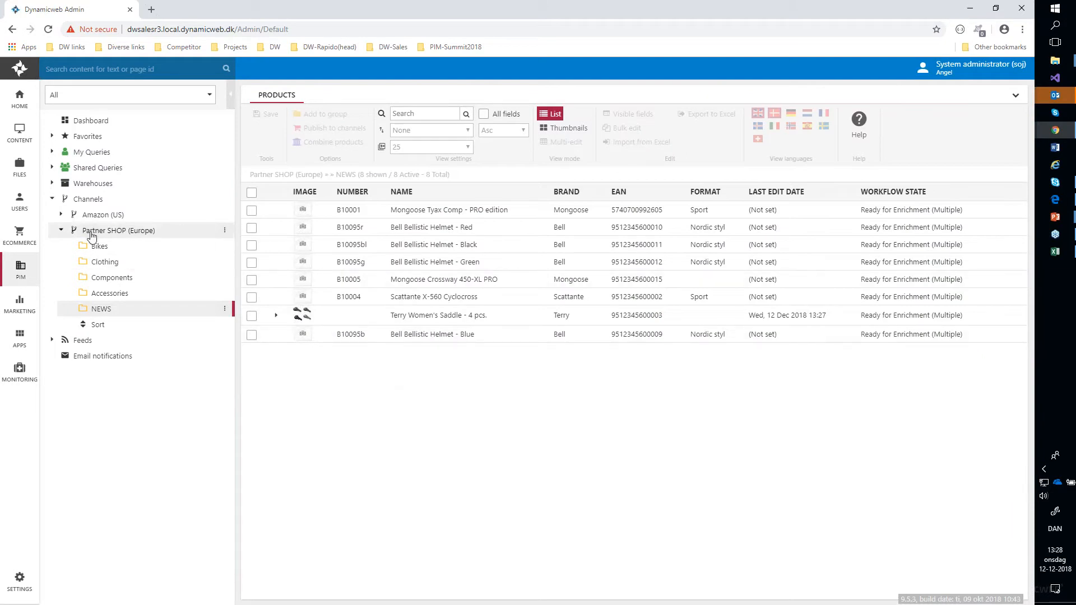
{"action": "left_click", "coordinate": [62, 231]}
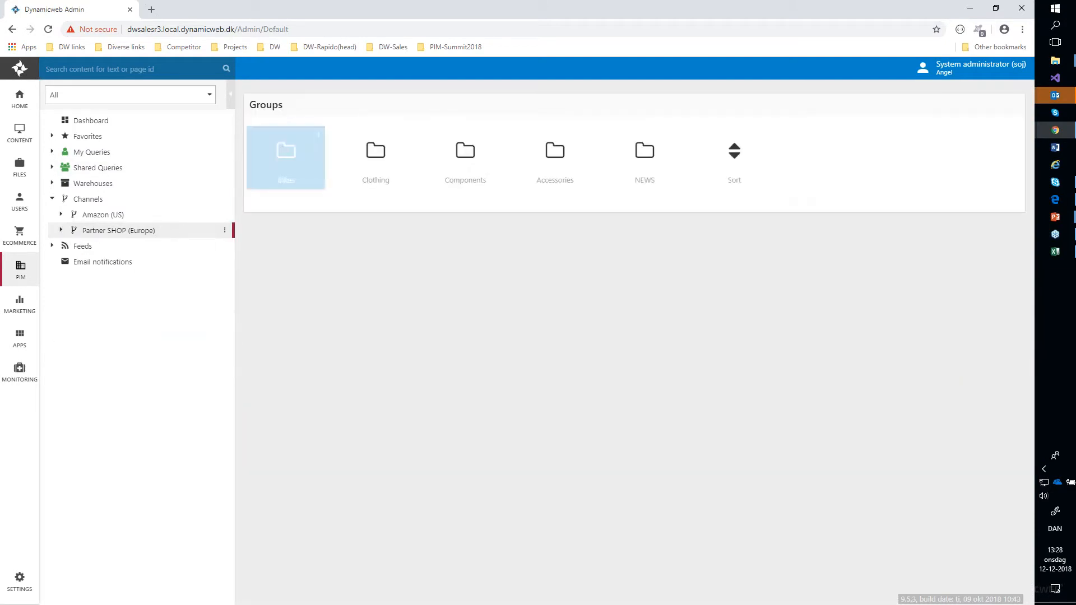
Step: Open the bookmarked Channel Feeds - Partner (Json) output in a new browser tab and examine its product entries
{"action": "left_click", "coordinate": [151, 9]}
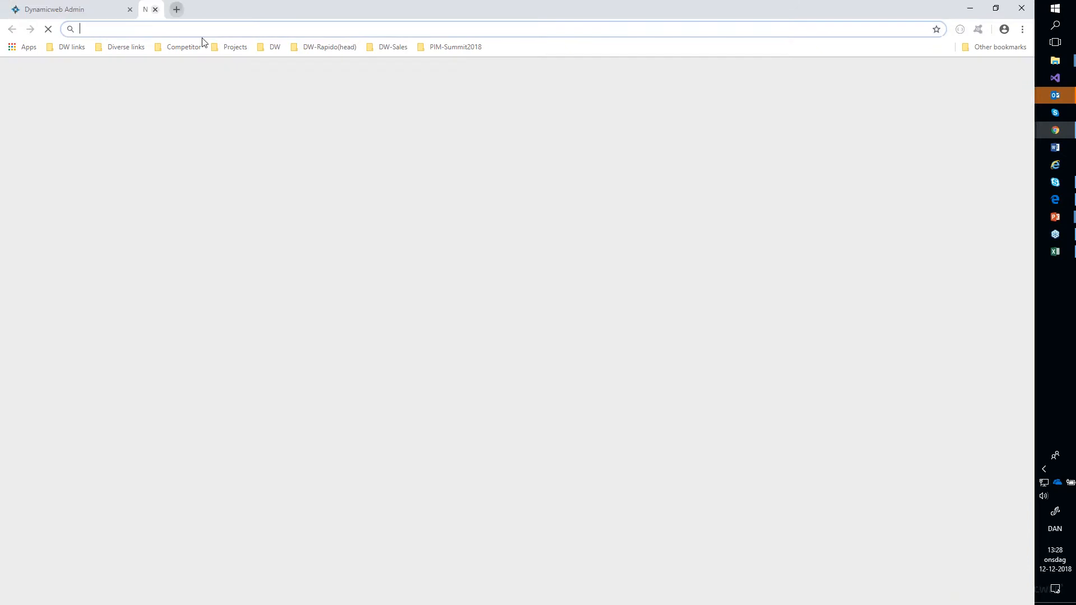
{"action": "left_click", "coordinate": [390, 47]}
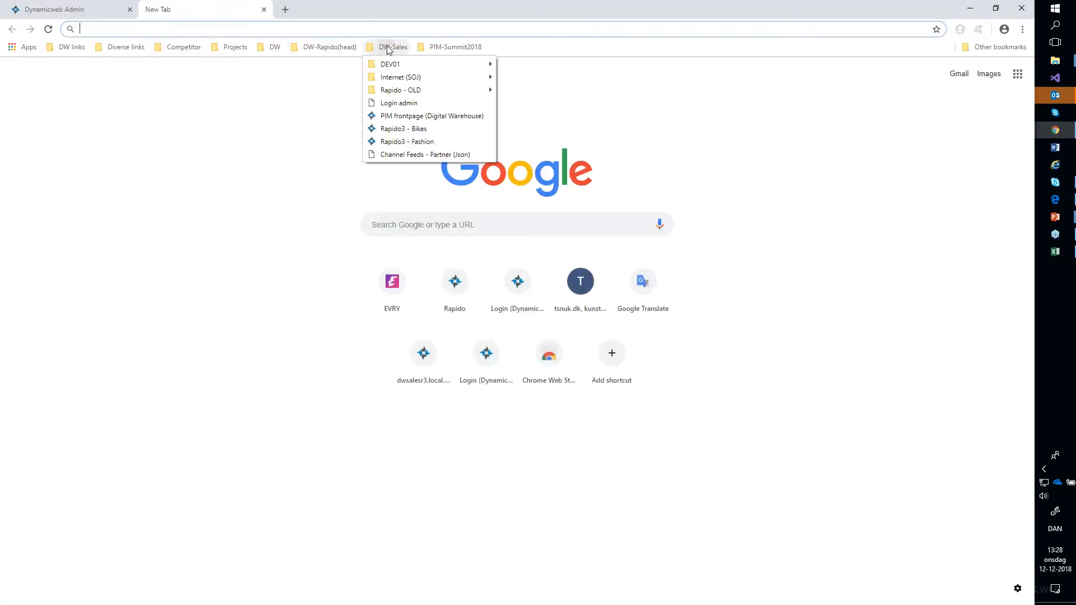
{"action": "left_click", "coordinate": [422, 154]}
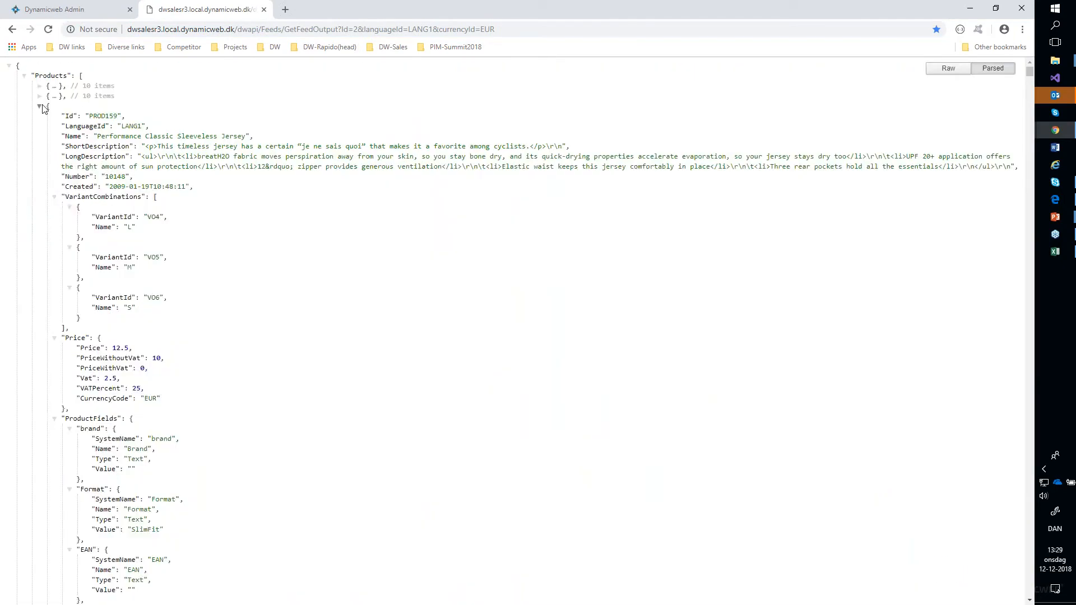
{"action": "left_click", "coordinate": [43, 107]}
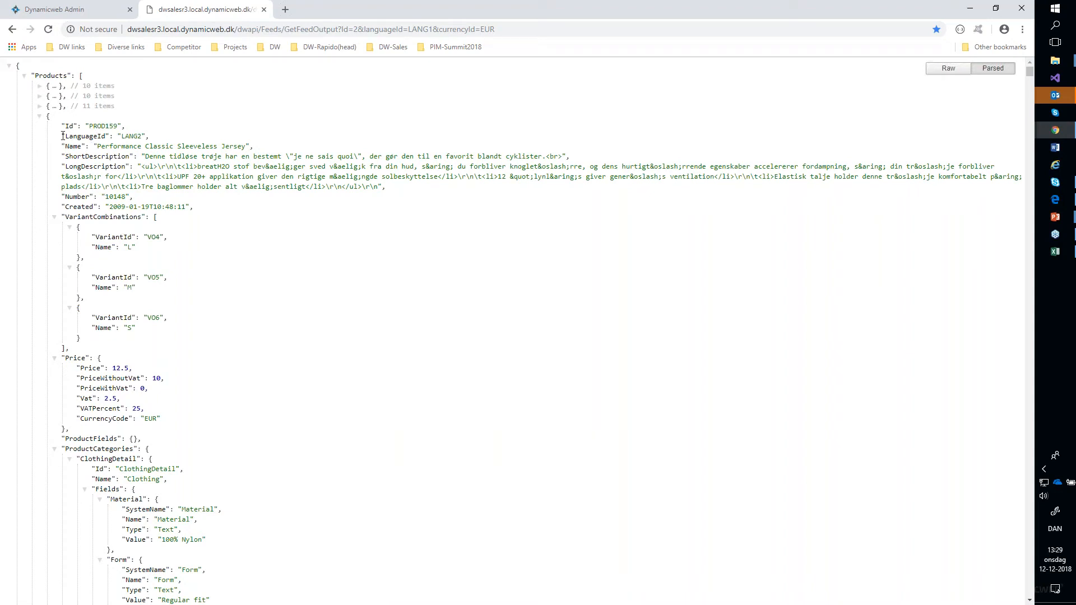
Step: Return to the PIM dashboard in Dynamicweb Admin, and switch to the PowerPoint slide show
{"action": "left_click", "coordinate": [77, 12]}
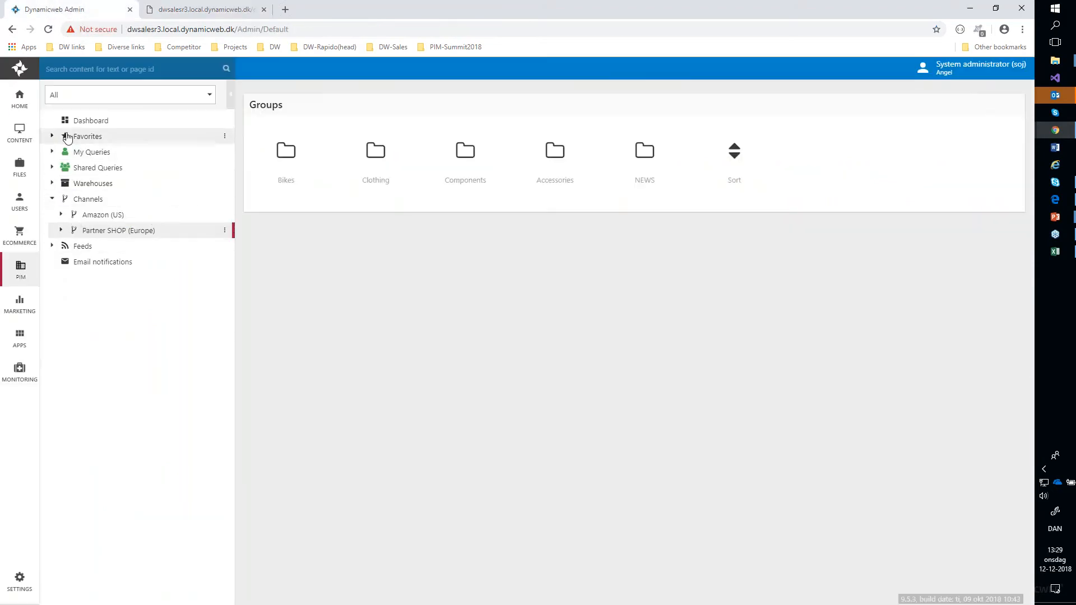
{"action": "left_click", "coordinate": [21, 267]}
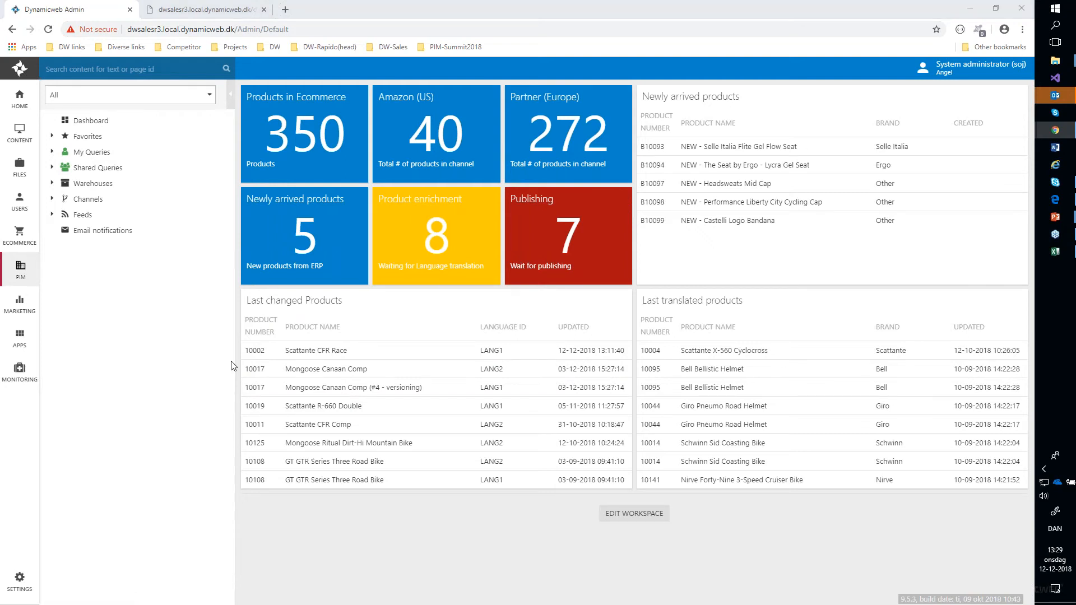
{"action": "key", "text": "alt+Tab"}
{"action": "key", "text": "alt+Tab"}
{"action": "key", "text": "alt+Tab"}
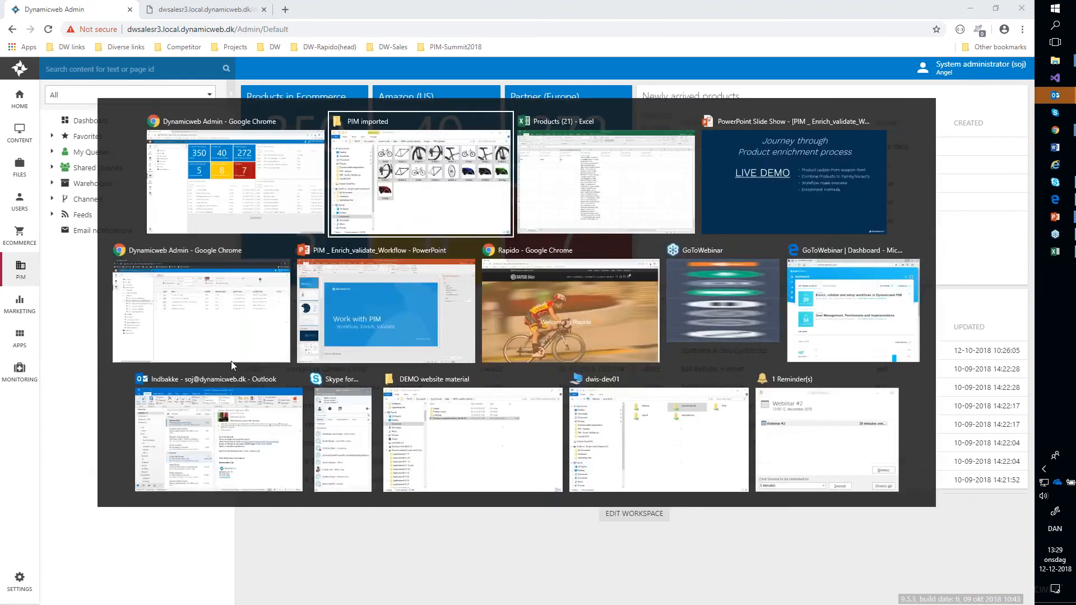
{"action": "left_click", "coordinate": [428, 361]}
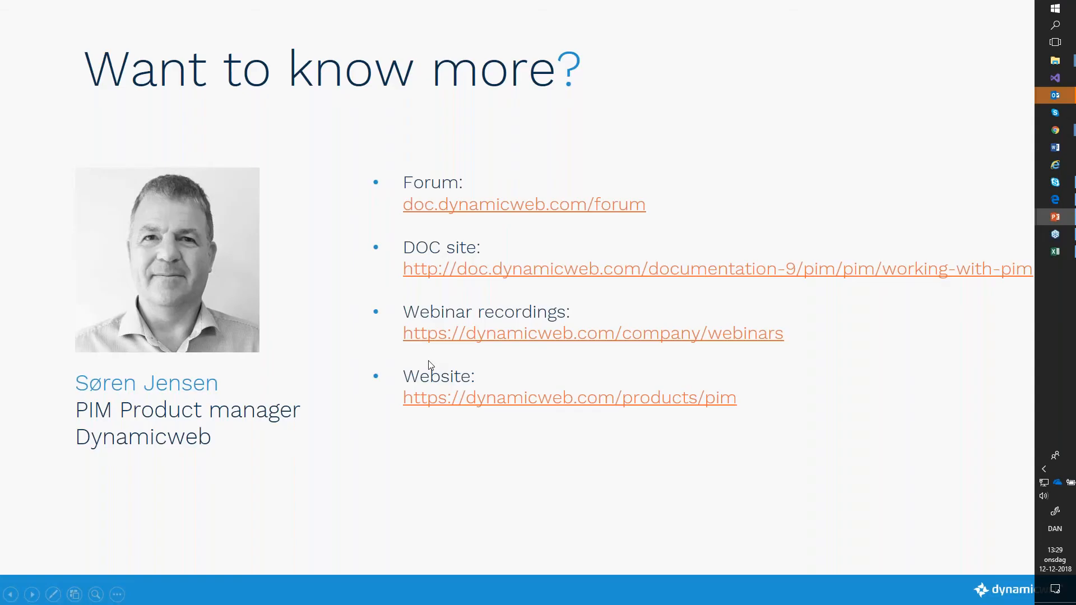